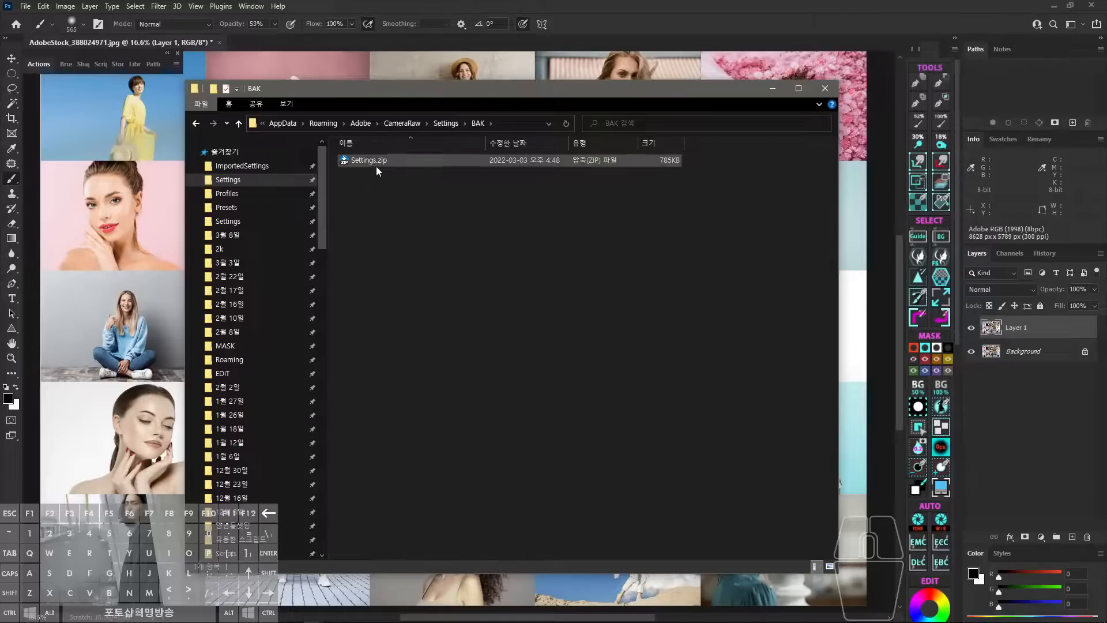
# - Compress the Presets and Profiles folders and the index .dat file from the CameraRaw Settings folder into Settings.zip
pyautogui.click(445, 123)
pyautogui.click(452, 276)
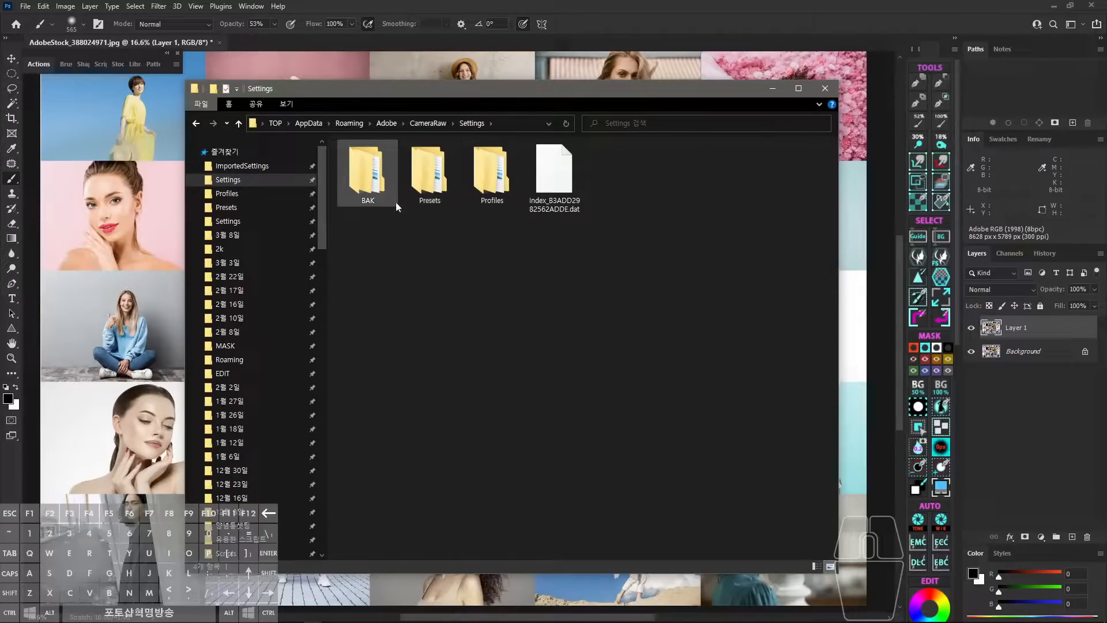
pyautogui.moveTo(398, 147); pyautogui.dragTo(572, 221)
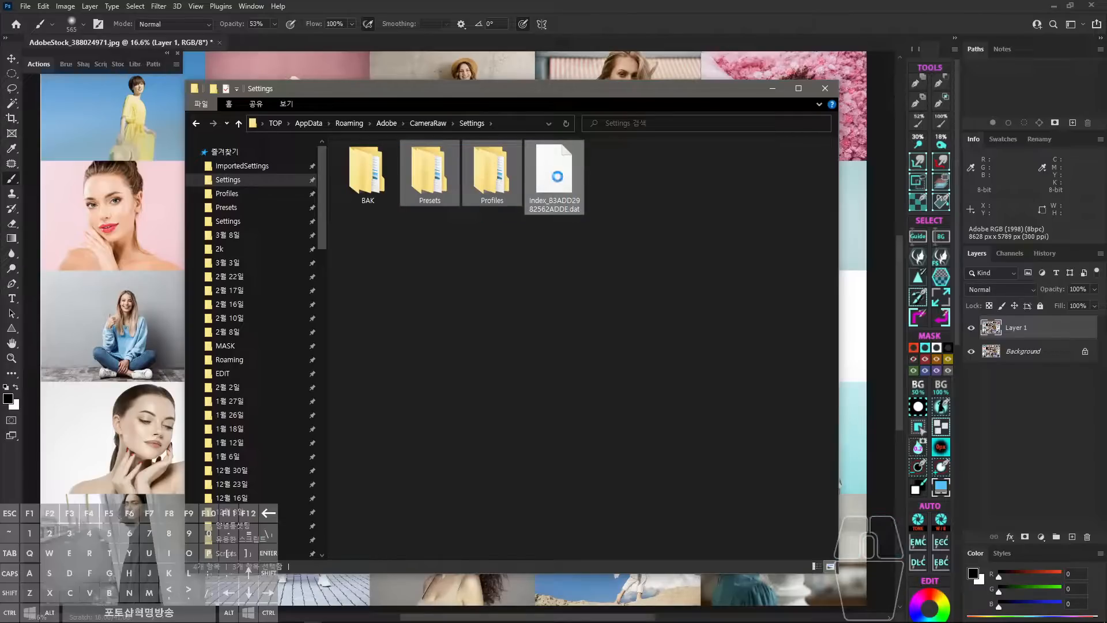
pyautogui.rightClick(558, 179)
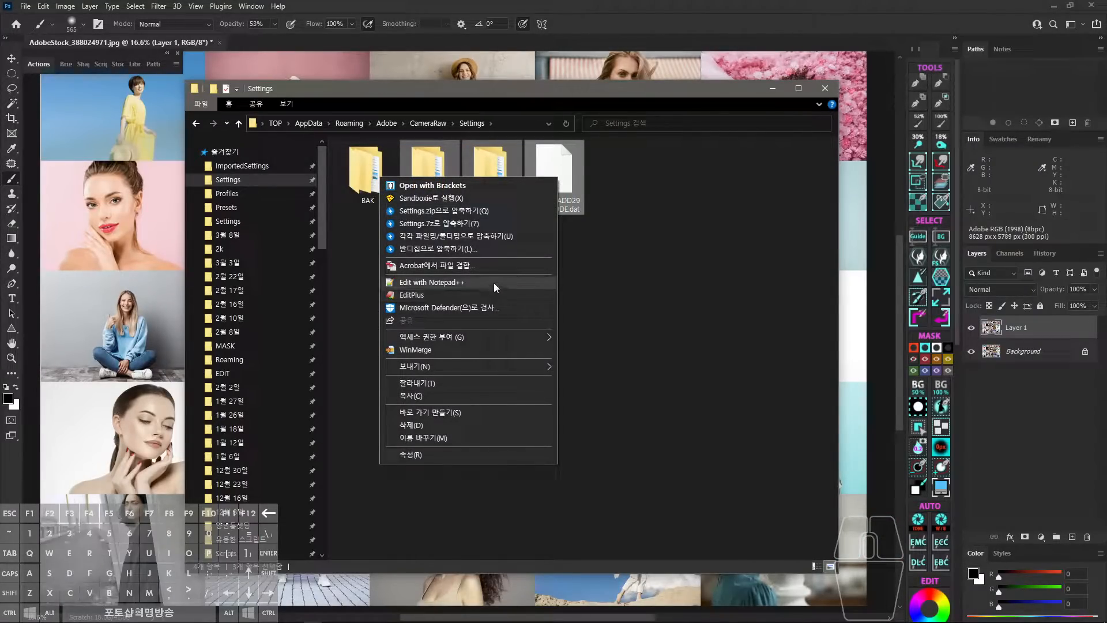
pyautogui.click(490, 211)
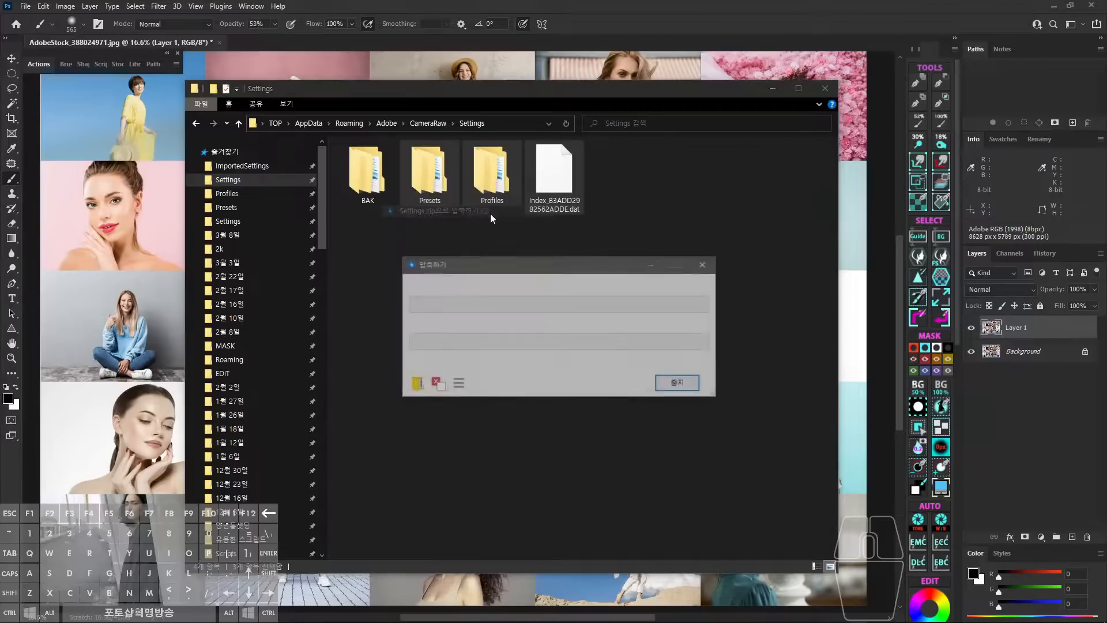
pyautogui.click(617, 184)
pyautogui.moveTo(409, 260); pyautogui.dragTo(553, 157)
pyautogui.moveTo(616, 170); pyautogui.dragTo(621, 203)
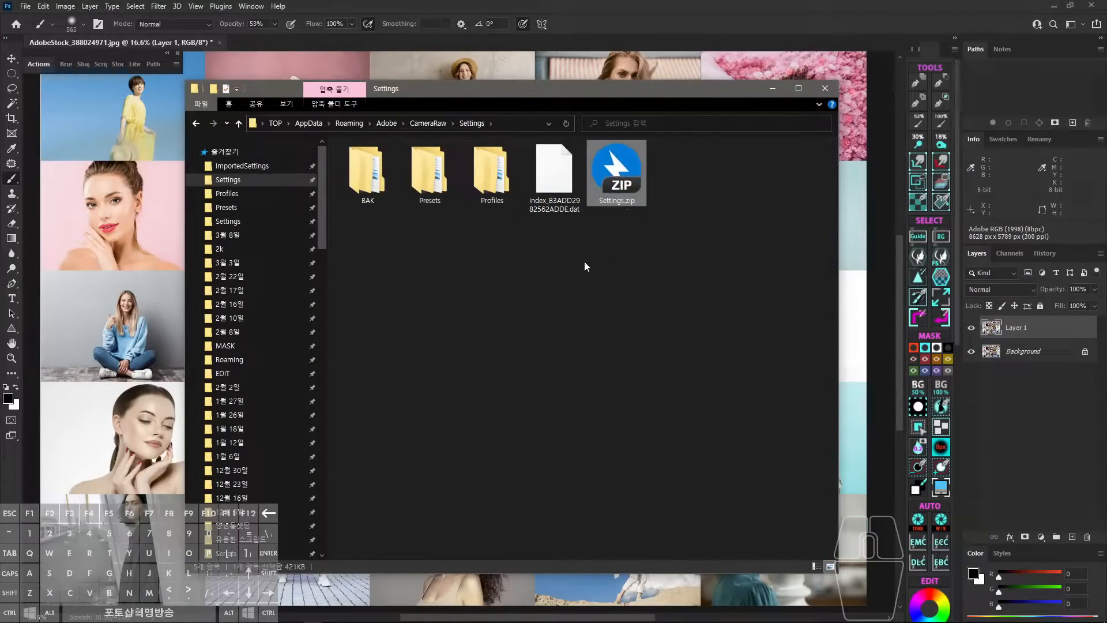
# - Delete the newly created Settings.zip archive from the CameraRaw Settings folder
pyautogui.moveTo(424, 236); pyautogui.dragTo(577, 144)
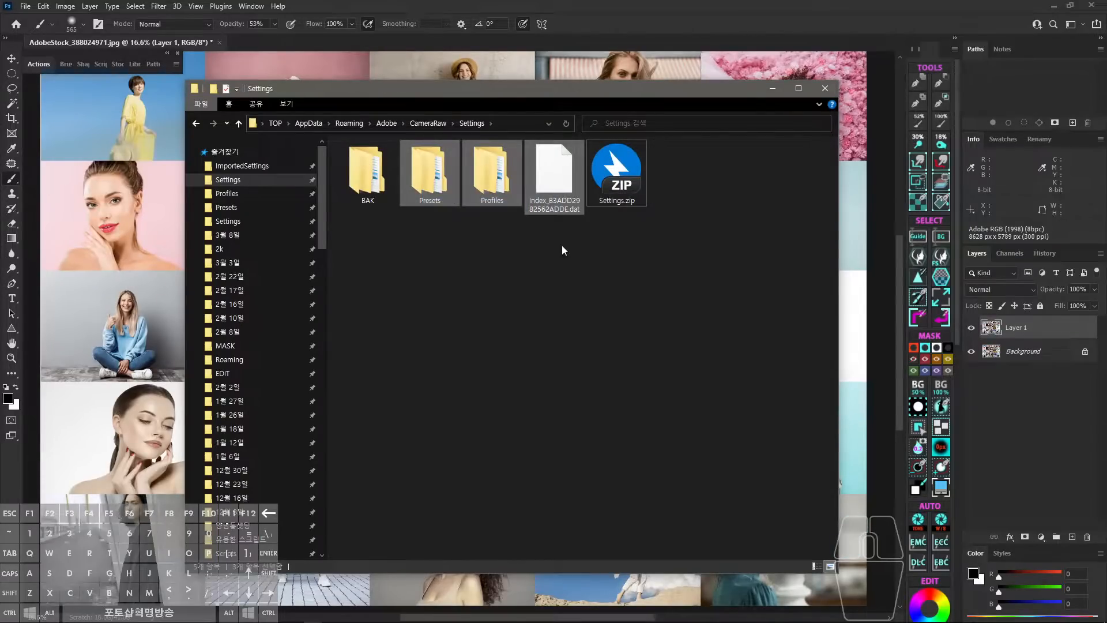
pyautogui.click(626, 205)
pyautogui.rightClick(618, 175)
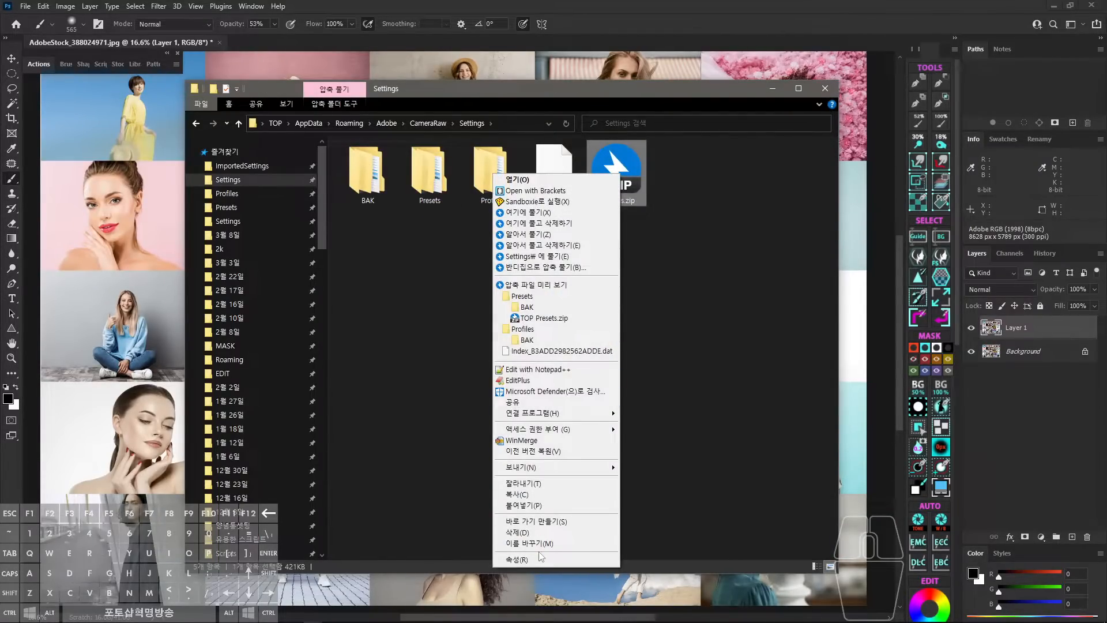
pyautogui.click(530, 532)
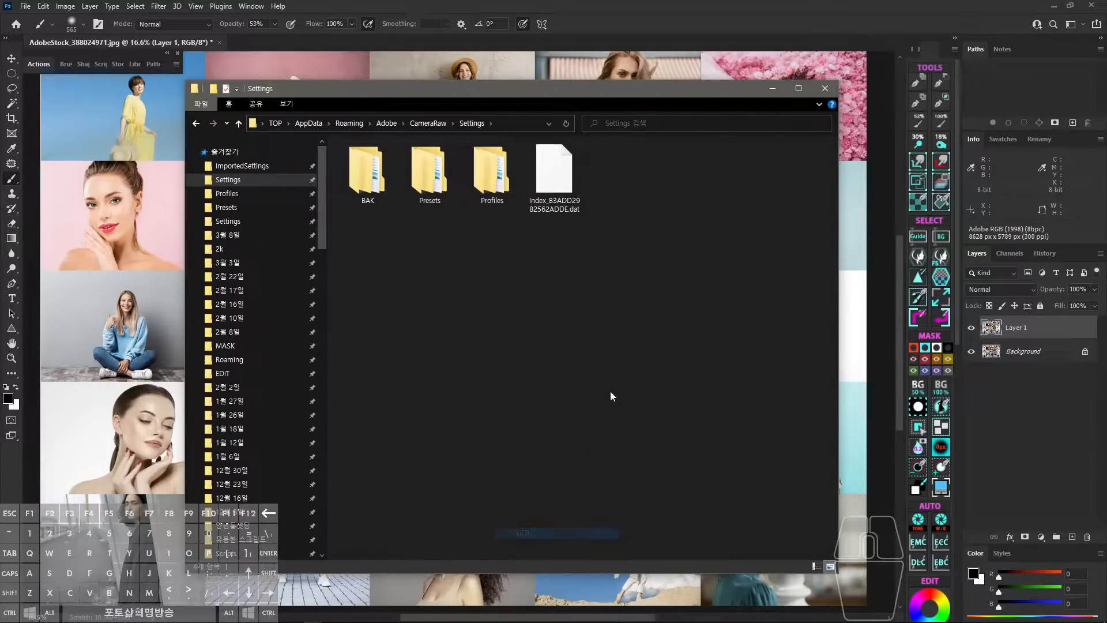
# - Close the folder window and open Layer 1 of the portrait collage in the Camera Raw filter
pyautogui.click(823, 88)
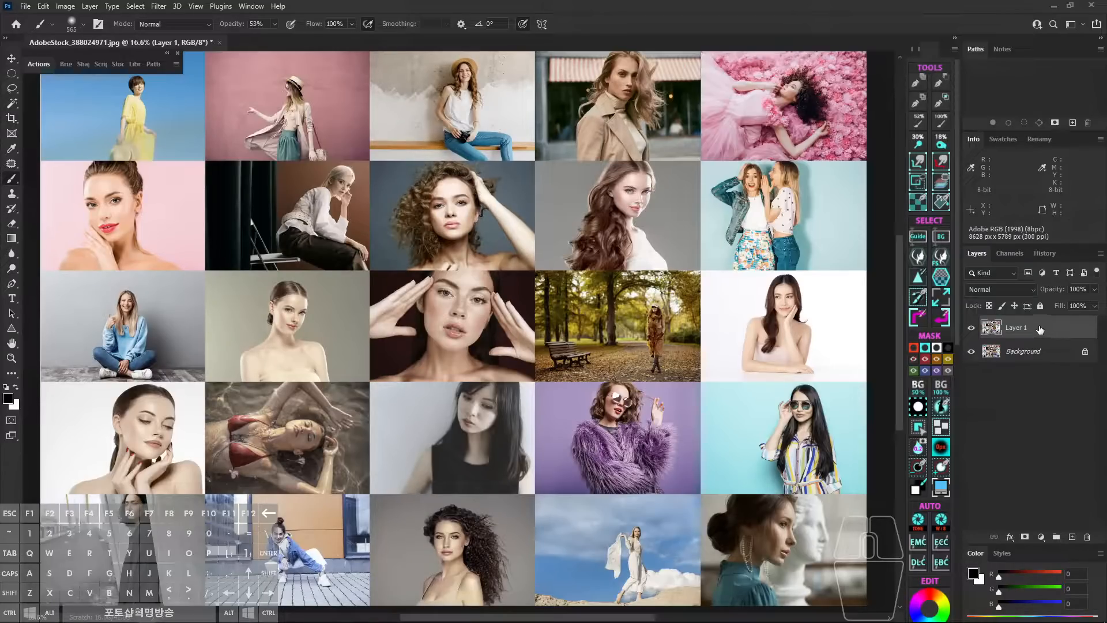
pyautogui.click(161, 9)
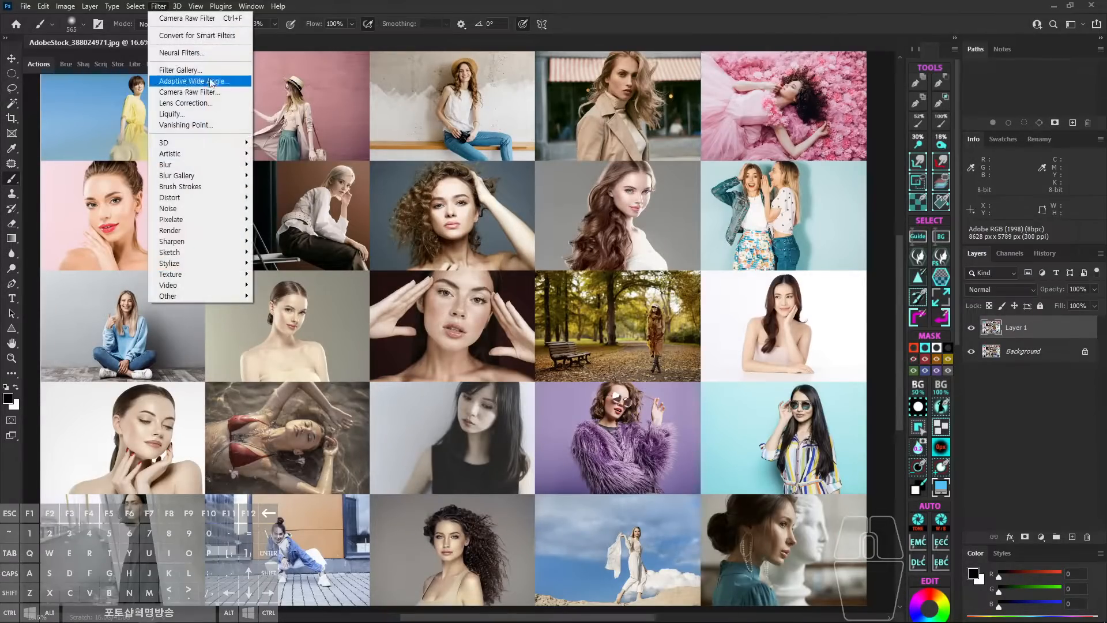
pyautogui.click(179, 86)
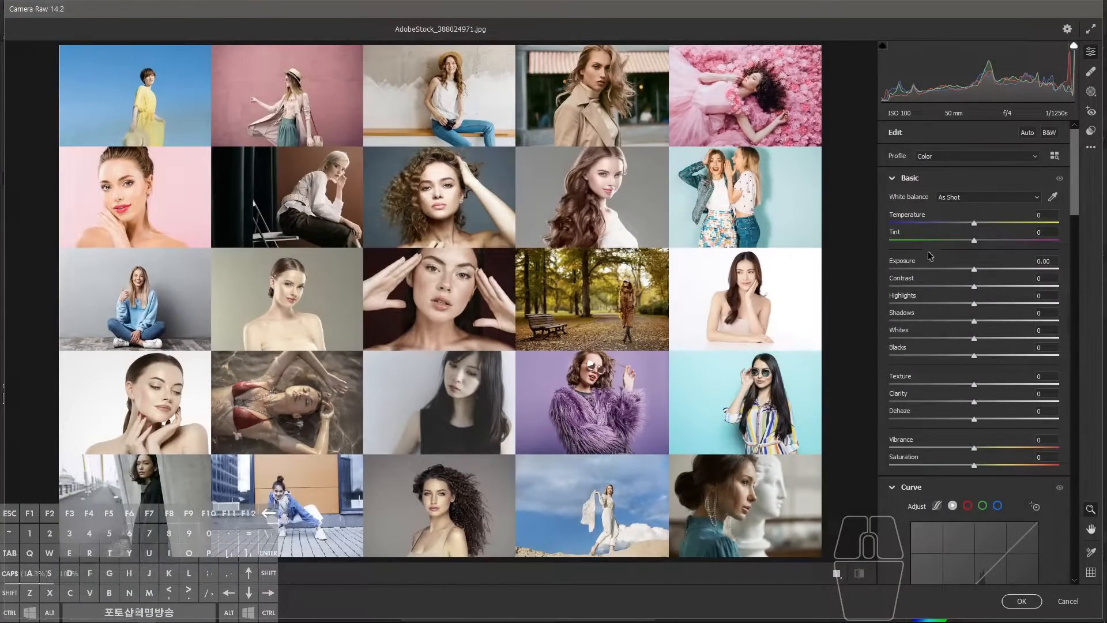
pyautogui.moveTo(1076, 155)
pyautogui.mouseDown()
pyautogui.moveTo(1078, 533)
pyautogui.moveTo(1076, 219)
pyautogui.moveTo(1086, 151)
pyautogui.moveTo(1063, 160)
pyautogui.mouseUp()
pyautogui.moveTo(1073, 196); pyautogui.dragTo(1077, 149)
# - Open the Edit Panels to Show settings and review the panel order from Basic through Optics
pyautogui.rightClick(968, 180)
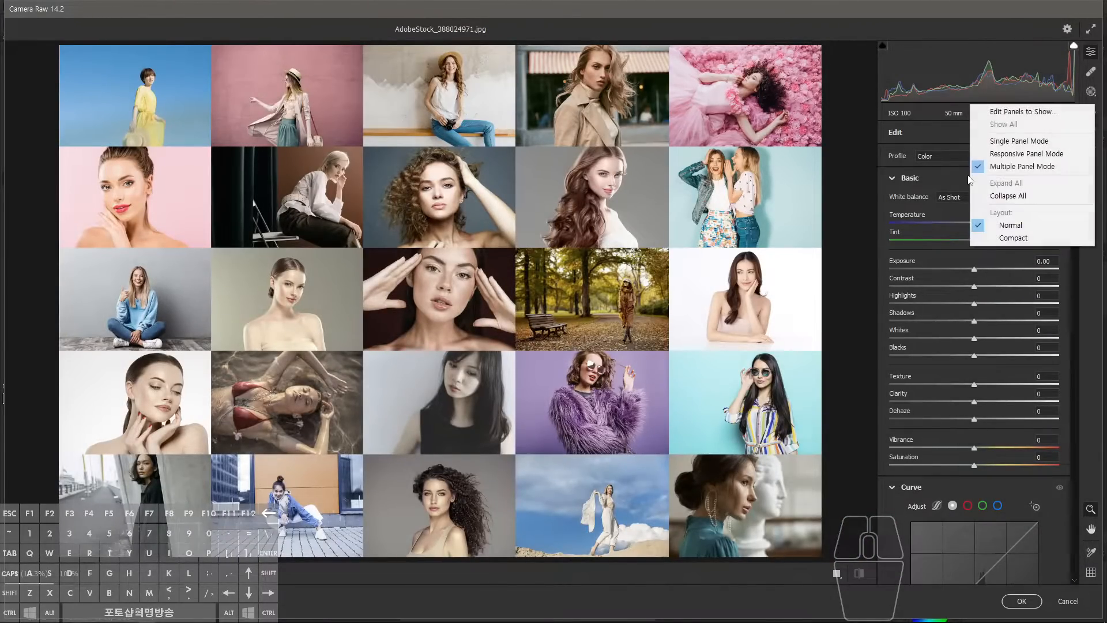
pyautogui.click(1017, 112)
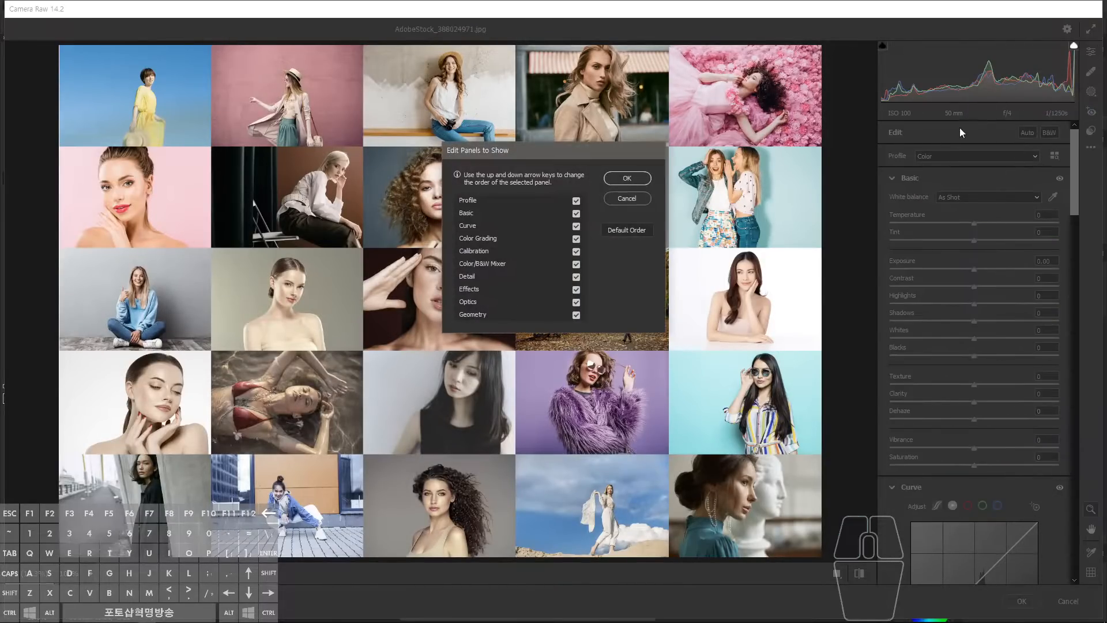
pyautogui.moveTo(600, 148); pyautogui.dragTo(756, 185)
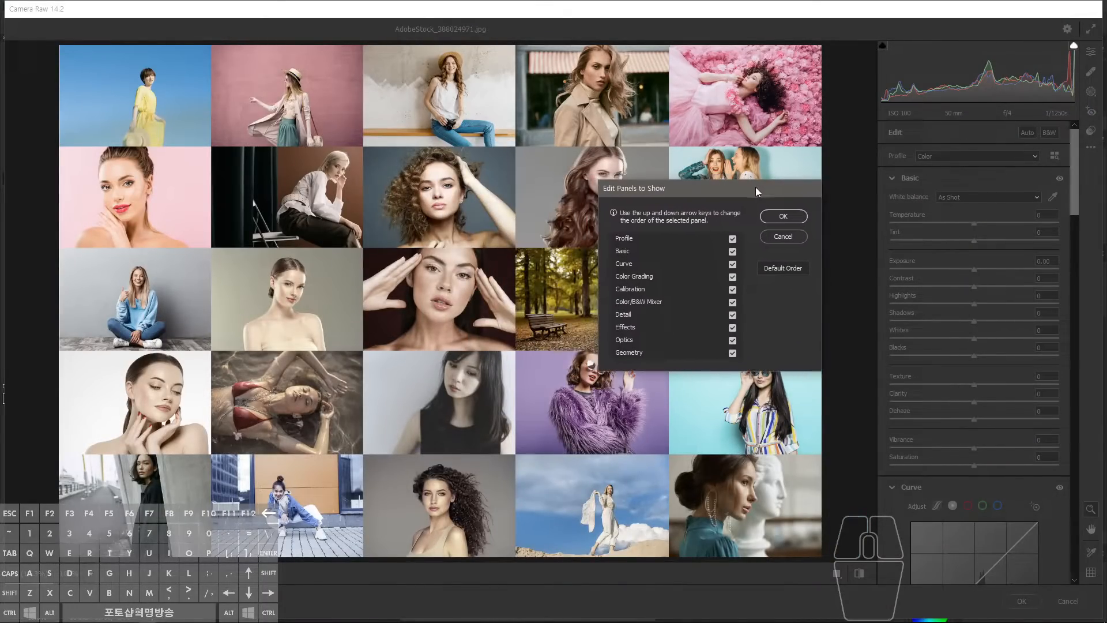
pyautogui.click(631, 253)
pyautogui.click(634, 266)
pyautogui.click(639, 278)
pyautogui.click(644, 289)
pyautogui.click(644, 303)
pyautogui.click(643, 316)
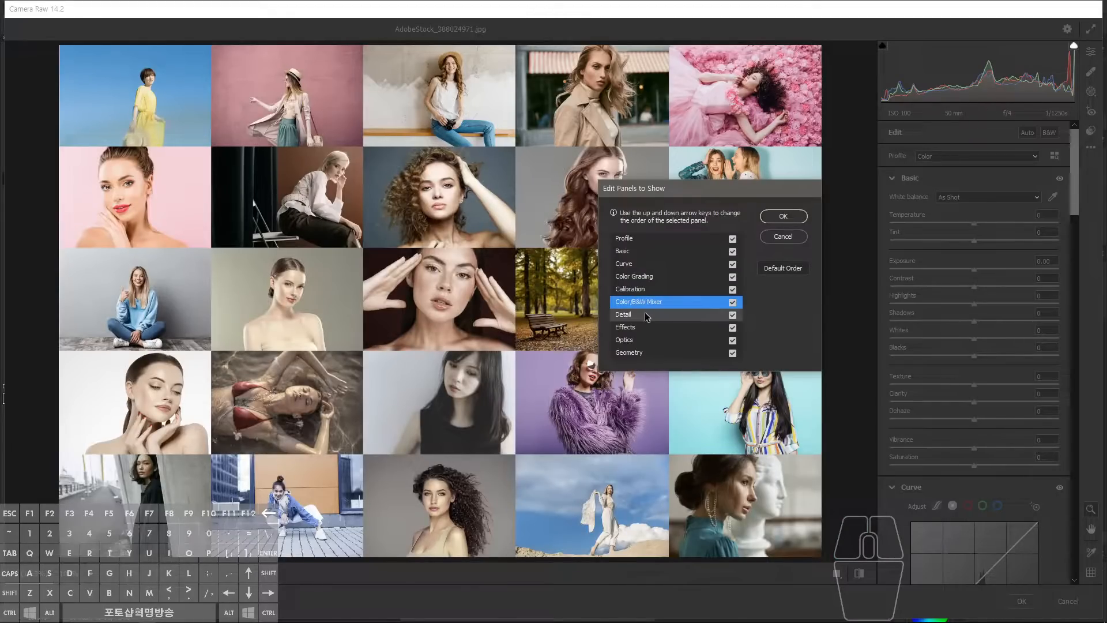
pyautogui.click(643, 328)
pyautogui.click(646, 341)
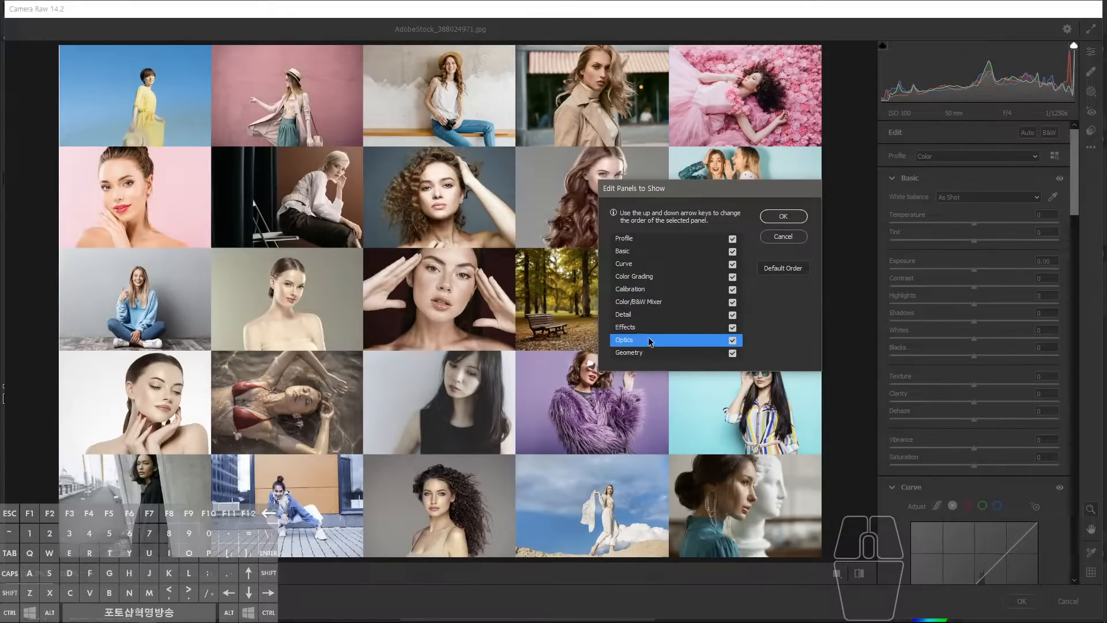
# - Try moving Curve up and back down in the panel order, and cancel the panel settings
pyautogui.click(658, 265)
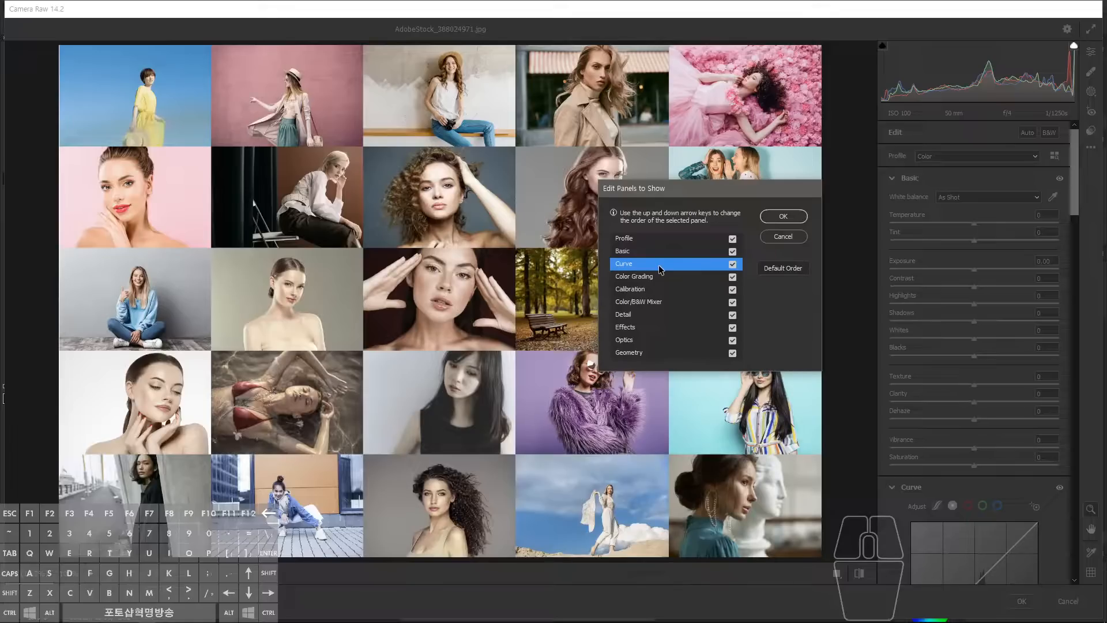
pyautogui.press('Up')
pyautogui.press('Down')
pyautogui.click(805, 309)
pyautogui.click(777, 293)
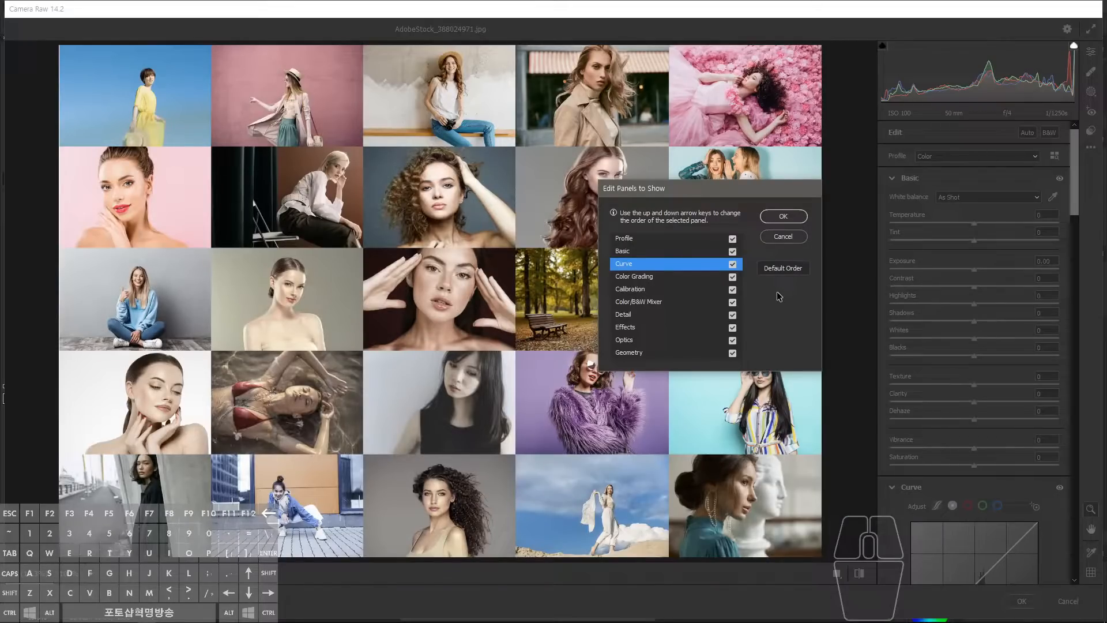
pyautogui.click(784, 240)
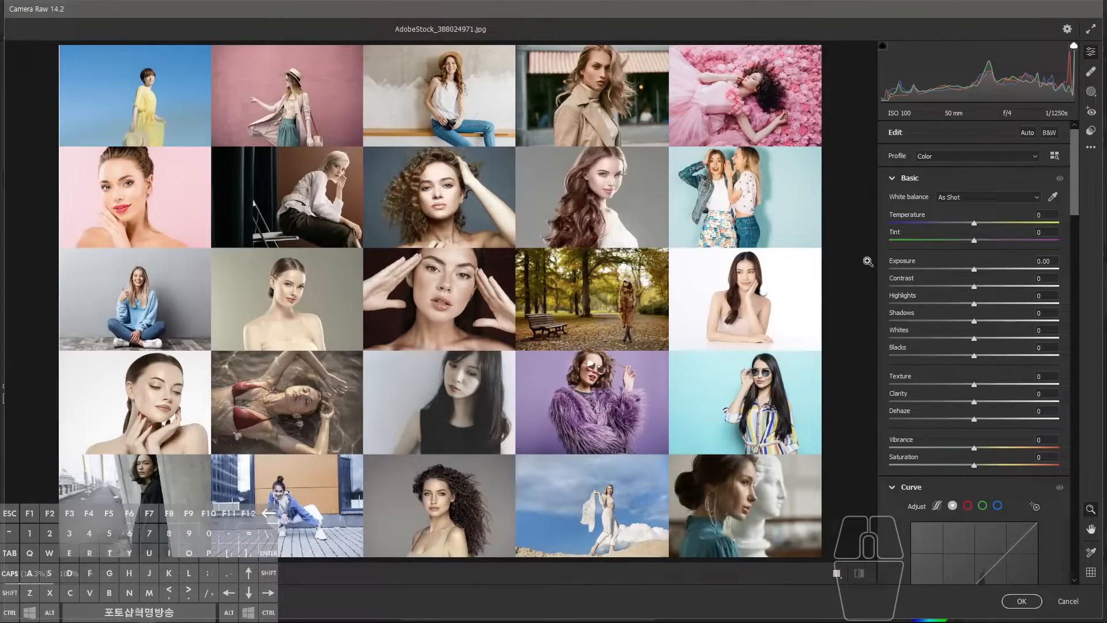
pyautogui.moveTo(1076, 193)
pyautogui.mouseDown()
pyautogui.moveTo(1075, 262)
pyautogui.moveTo(1075, 192)
pyautogui.mouseUp()
pyautogui.hotkey('alt', 'z')
pyautogui.moveTo(898, 216)
pyautogui.mouseDown()
pyautogui.moveTo(962, 197)
pyautogui.moveTo(1012, 359)
pyautogui.moveTo(868, 325)
pyautogui.moveTo(958, 222)
pyautogui.moveTo(991, 254)
pyautogui.moveTo(948, 224)
pyautogui.moveTo(993, 249)
pyautogui.mouseUp()
pyautogui.hotkey('alt', 'z')
pyautogui.hotkey('alt', 'z')
pyautogui.hotkey('alt', 'z')
pyautogui.hotkey('alt', 'z')
pyautogui.hotkey('alt', 'z')
pyautogui.hotkey('alt', 'z')
pyautogui.hotkey('alt', 'z')
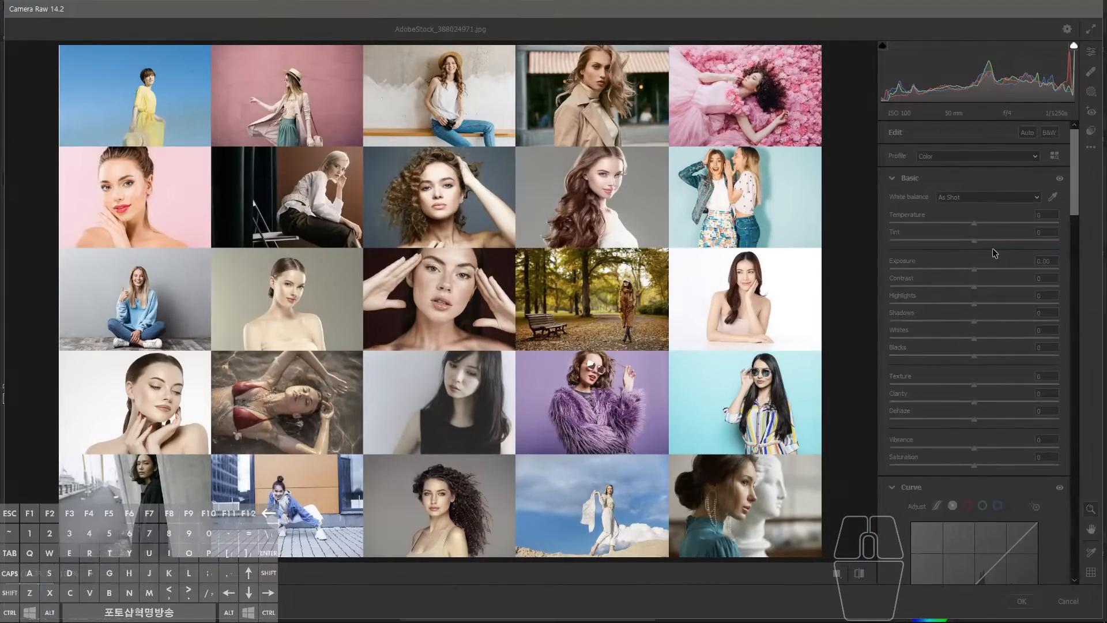
pyautogui.moveTo(995, 249); pyautogui.dragTo(935, 219)
pyautogui.hotkey('alt', 'z')
pyautogui.moveTo(994, 248)
pyautogui.mouseDown()
pyautogui.moveTo(958, 207)
pyautogui.moveTo(995, 238)
pyautogui.mouseUp()
pyautogui.hotkey('alt', 'z')
# - Compare the parametric curve with the point curve in the Curve settings, ending on the parametric curve
pyautogui.moveTo(1074, 202); pyautogui.dragTo(1072, 237)
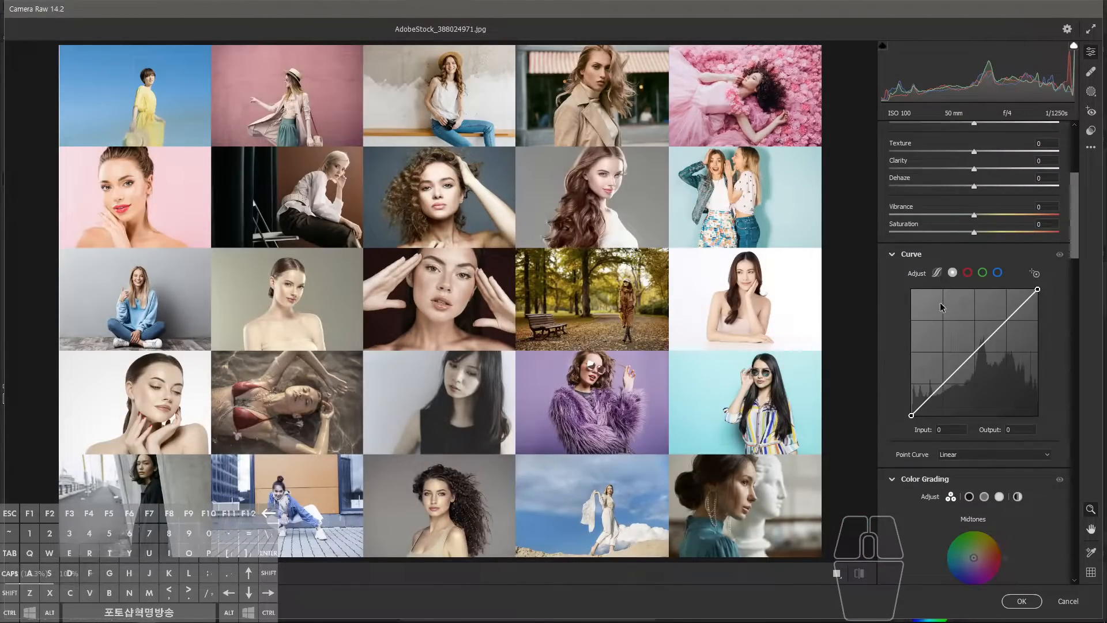
pyautogui.click(937, 272)
pyautogui.click(953, 272)
pyautogui.click(937, 273)
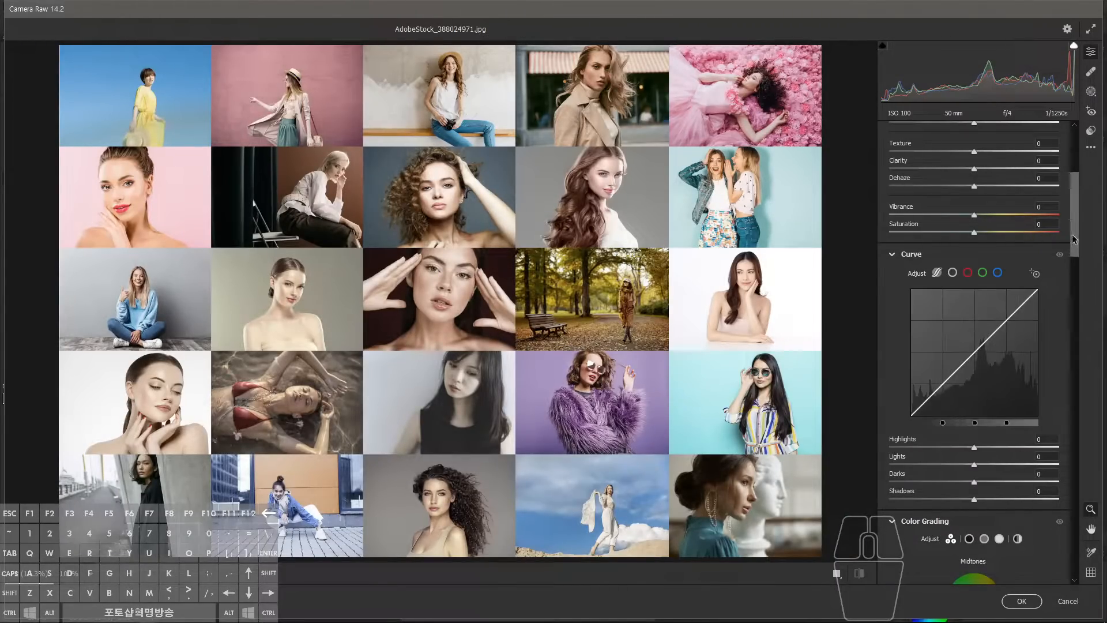
pyautogui.scroll(1, 1072, 236)
pyautogui.moveTo(1070, 202); pyautogui.dragTo(1070, 165)
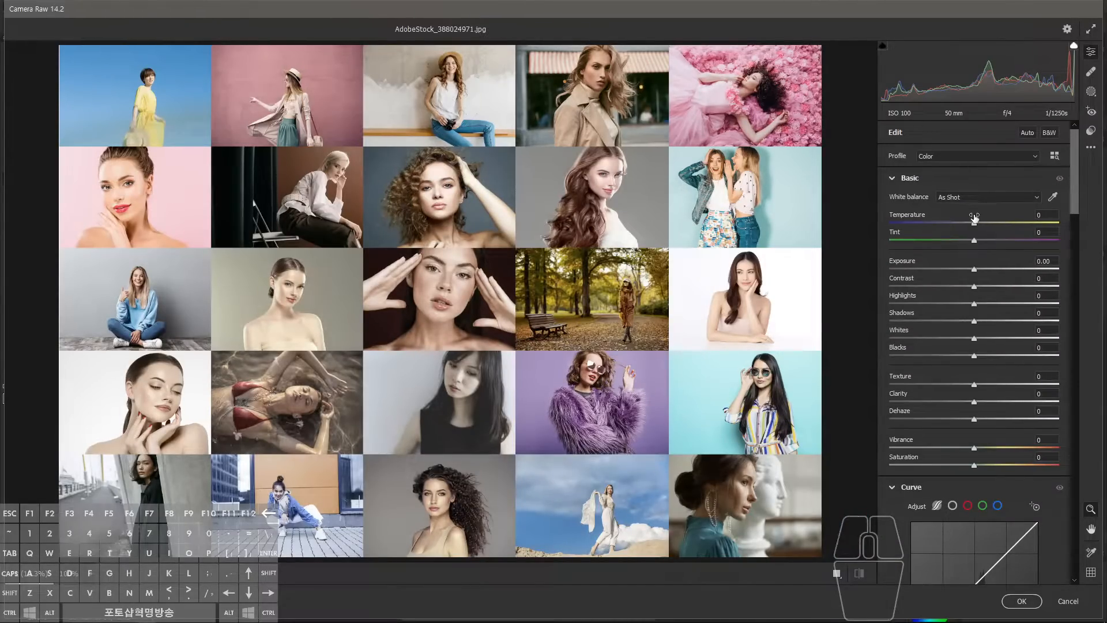
# - Warm the image to Temperature +19 and add midtone points to the red, green and blue channel curves
pyautogui.moveTo(973, 224)
pyautogui.mouseDown()
pyautogui.moveTo(999, 220)
pyautogui.moveTo(991, 235)
pyautogui.mouseUp()
pyautogui.scroll(-3, 998, 323)
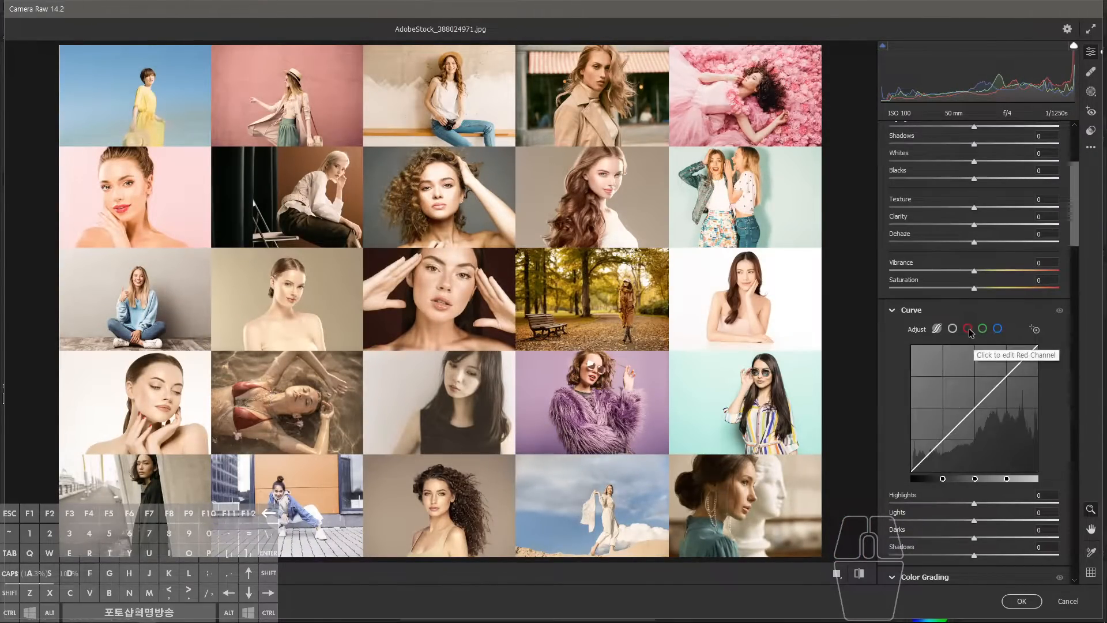
pyautogui.click(967, 329)
pyautogui.moveTo(978, 404); pyautogui.dragTo(984, 402)
pyautogui.click(982, 328)
pyautogui.click(997, 328)
# - Experiment with the Tint and lower the red channel curve's midtone point to input 138, output 136
pyautogui.moveTo(1074, 224); pyautogui.dragTo(1073, 201)
pyautogui.moveTo(994, 164); pyautogui.dragTo(984, 179)
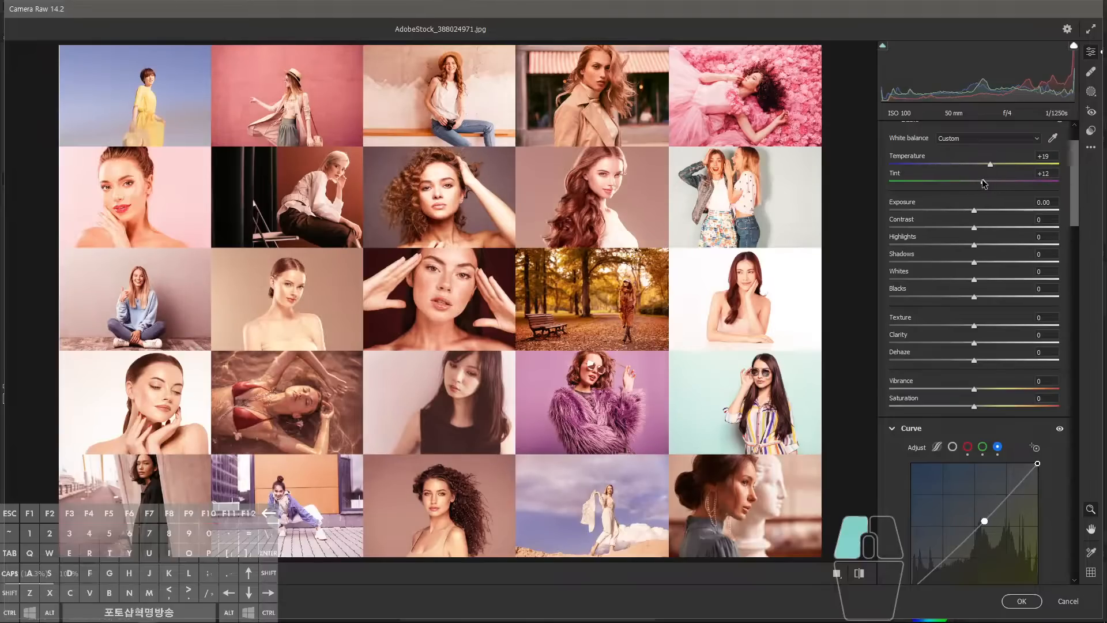
pyautogui.click(967, 447)
pyautogui.moveTo(979, 513); pyautogui.dragTo(979, 522)
# - Color grade the highlights to hue 216, saturation 38, the shadows to hue 223, saturation 11, and shift the midtones toward blue
pyautogui.moveTo(1074, 209); pyautogui.dragTo(1075, 285)
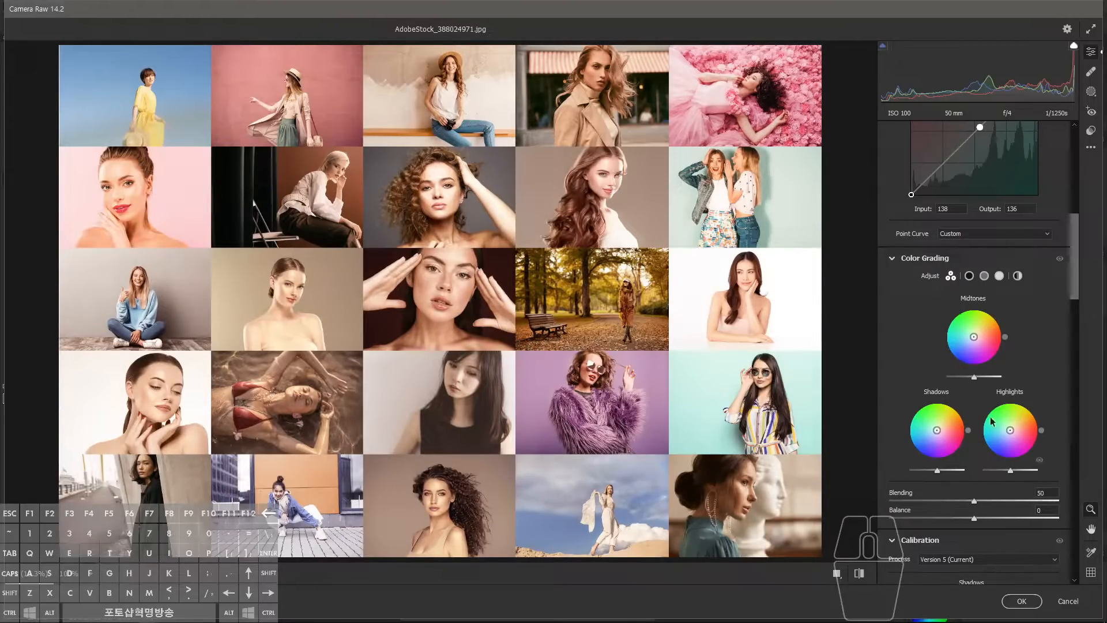
pyautogui.keyDown('alt'); pyautogui.click(1010, 431); pyautogui.keyUp('alt')
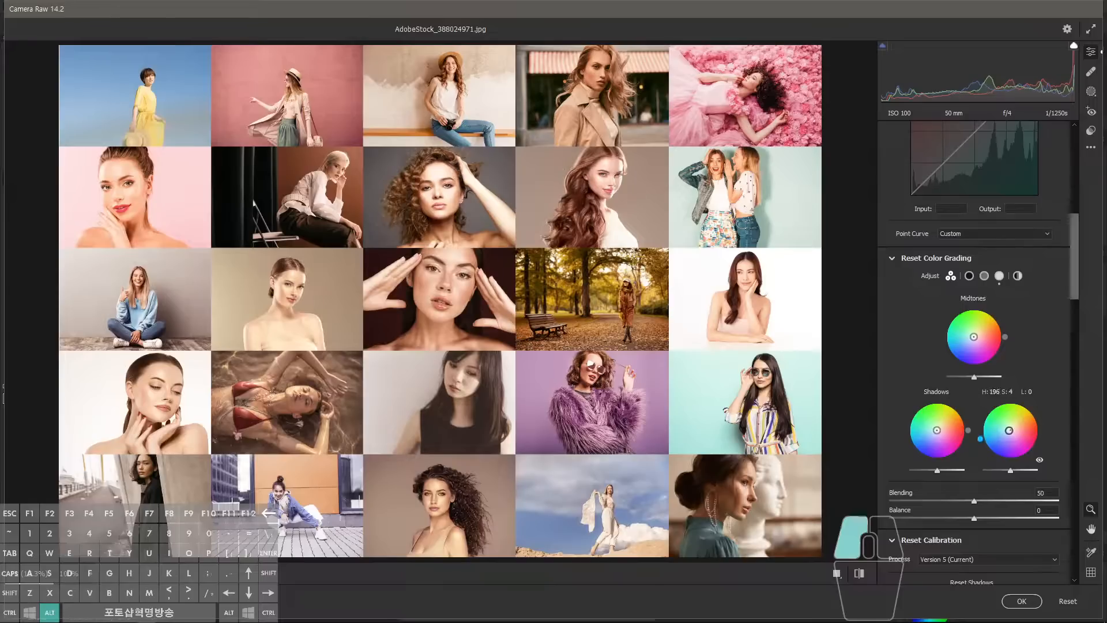
pyautogui.moveTo(1003, 433); pyautogui.dragTo(1006, 435)
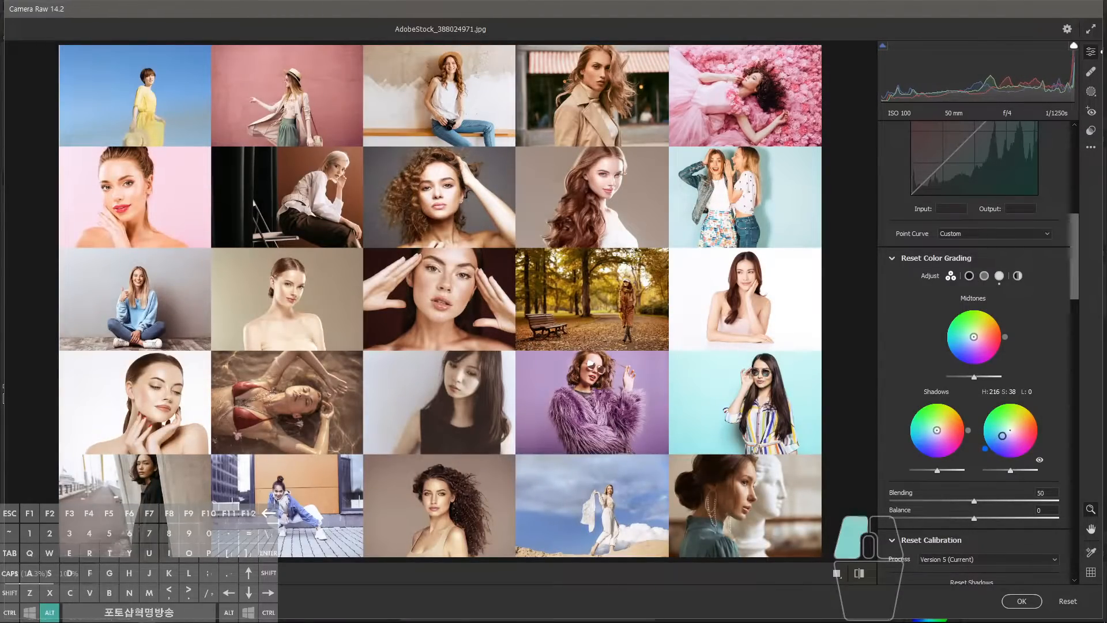
pyautogui.moveTo(1002, 435); pyautogui.dragTo(934, 430)
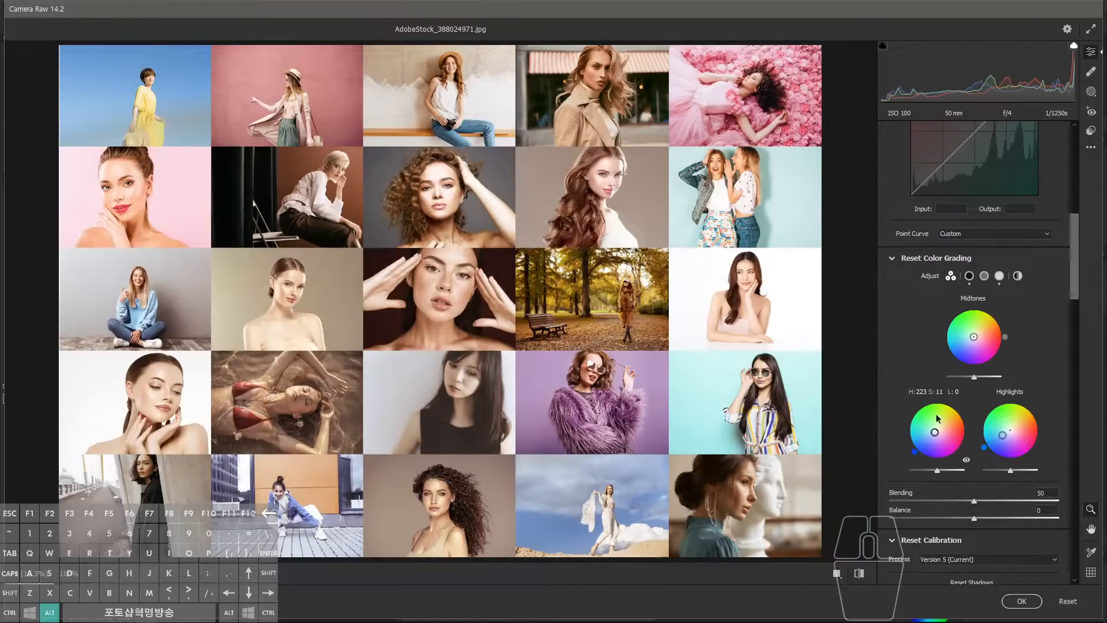
pyautogui.moveTo(974, 337); pyautogui.dragTo(972, 339)
# - Return the white balance toward neutral and refine the green channel curve's midtone point, checking the blue and red curves
pyautogui.moveTo(1072, 245); pyautogui.dragTo(1066, 172)
pyautogui.moveTo(989, 173); pyautogui.dragTo(973, 189)
pyautogui.moveTo(1070, 201); pyautogui.dragTo(1070, 236)
pyautogui.click(982, 257)
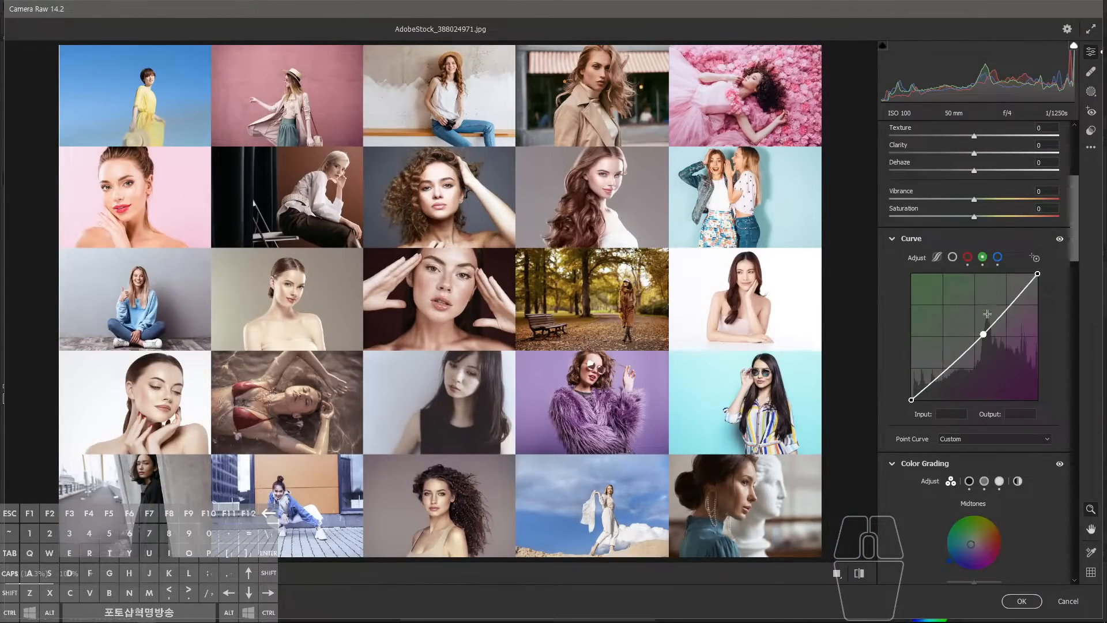
pyautogui.moveTo(983, 335)
pyautogui.mouseDown()
pyautogui.moveTo(977, 325)
pyautogui.moveTo(980, 335)
pyautogui.mouseUp()
pyautogui.click(997, 257)
pyautogui.click(968, 258)
# - Fine-tune the white balance, exposure and tonal contrast in the Basic adjustments
pyautogui.moveTo(1073, 232); pyautogui.dragTo(1067, 196)
pyautogui.moveTo(975, 214); pyautogui.dragTo(959, 230)
pyautogui.moveTo(974, 248); pyautogui.dragTo(978, 248)
pyautogui.moveTo(973, 265); pyautogui.dragTo(953, 299)
# - Set the parametric curve to Highlights +29, Lights -10, Darks -16 and Shadows -18
pyautogui.moveTo(1074, 217); pyautogui.dragTo(1074, 267)
pyautogui.click(938, 189)
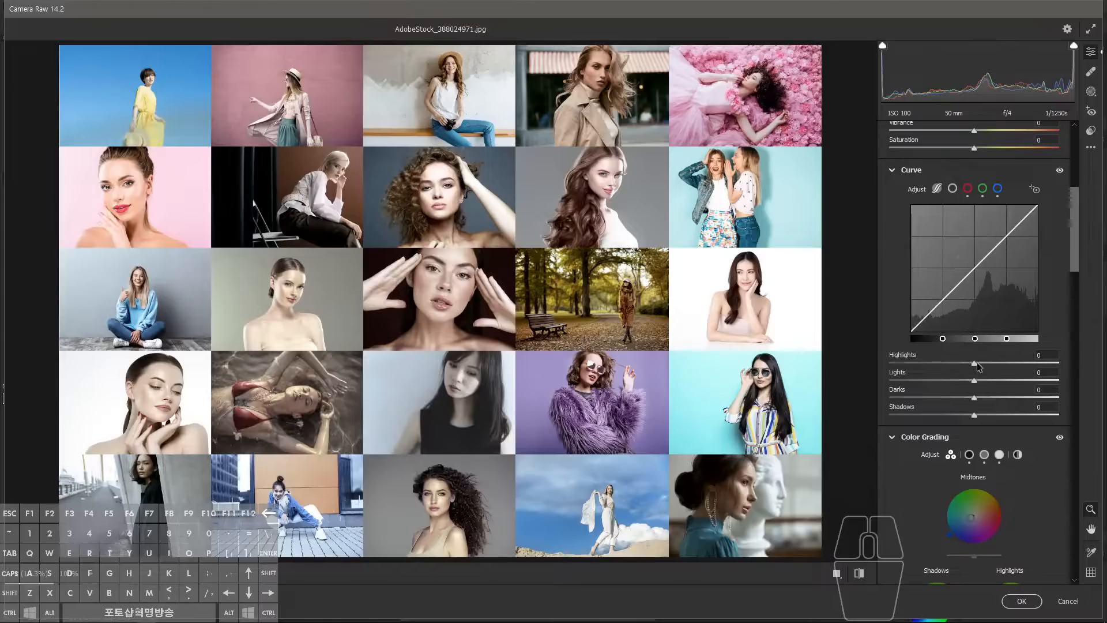
pyautogui.moveTo(974, 364); pyautogui.dragTo(959, 413)
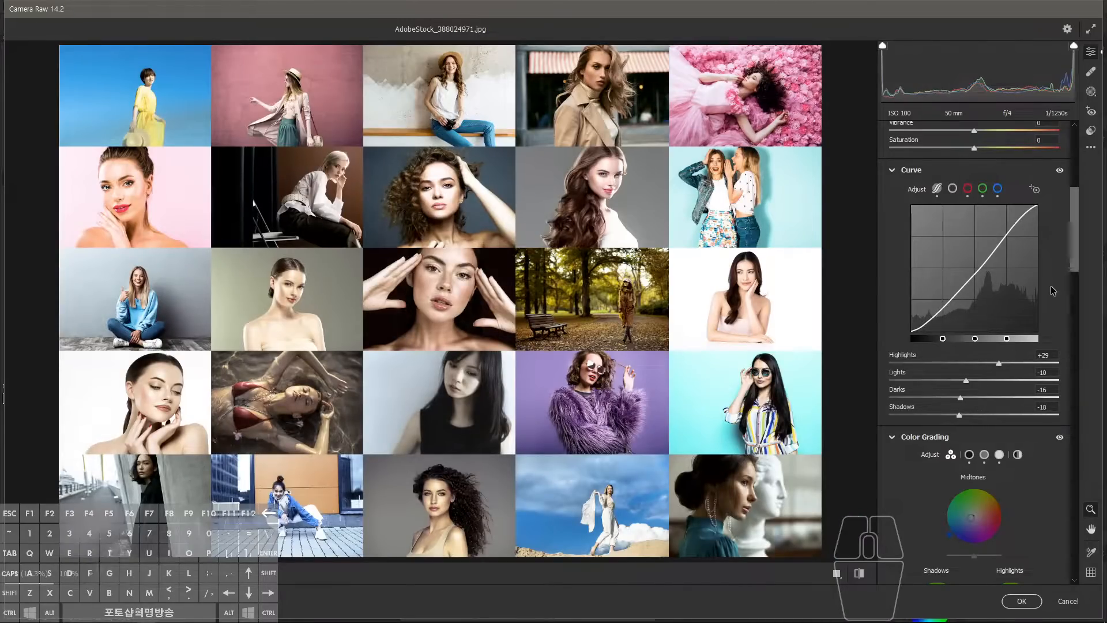
pyautogui.moveTo(1073, 266); pyautogui.dragTo(1068, 343)
pyautogui.hotkey('alt', 'z')
pyautogui.moveTo(1022, 445)
pyautogui.mouseDown()
pyautogui.moveTo(852, 367)
pyautogui.moveTo(859, 454)
pyautogui.mouseUp()
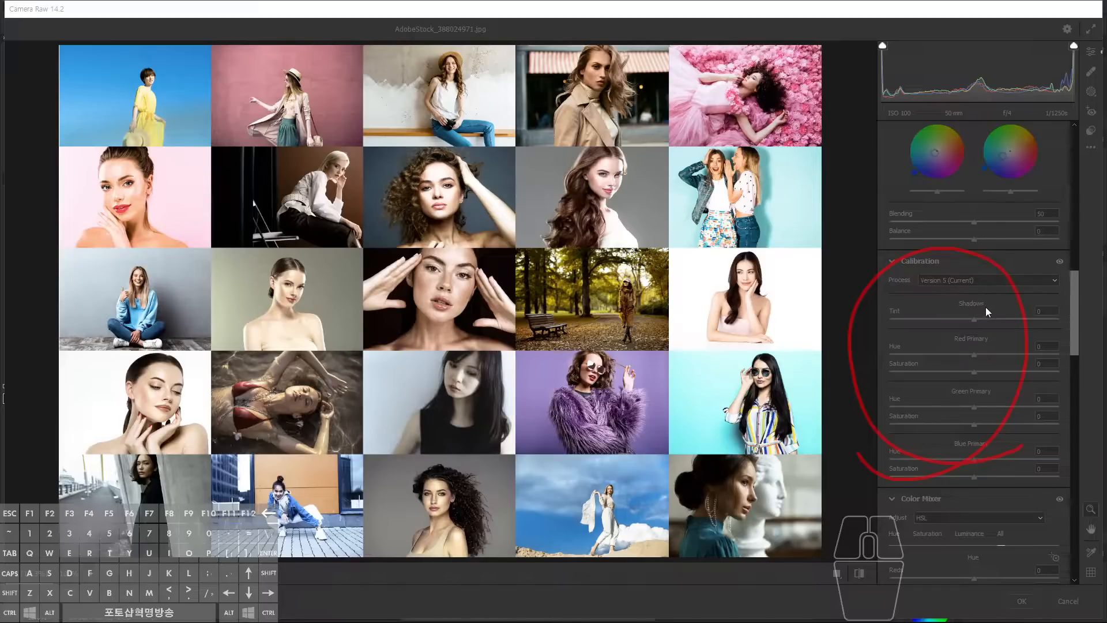
pyautogui.hotkey('alt', 'z')
# - Calibrate the primaries: Red Primary hue -9, Green Primary hue +18 with saturation -1, and Blue Primary hue +10
pyautogui.moveTo(1074, 290)
pyautogui.mouseDown()
pyautogui.moveTo(1077, 533)
pyautogui.moveTo(1078, 136)
pyautogui.moveTo(1080, 271)
pyautogui.mouseUp()
pyautogui.scroll(-6, 1081, 271)
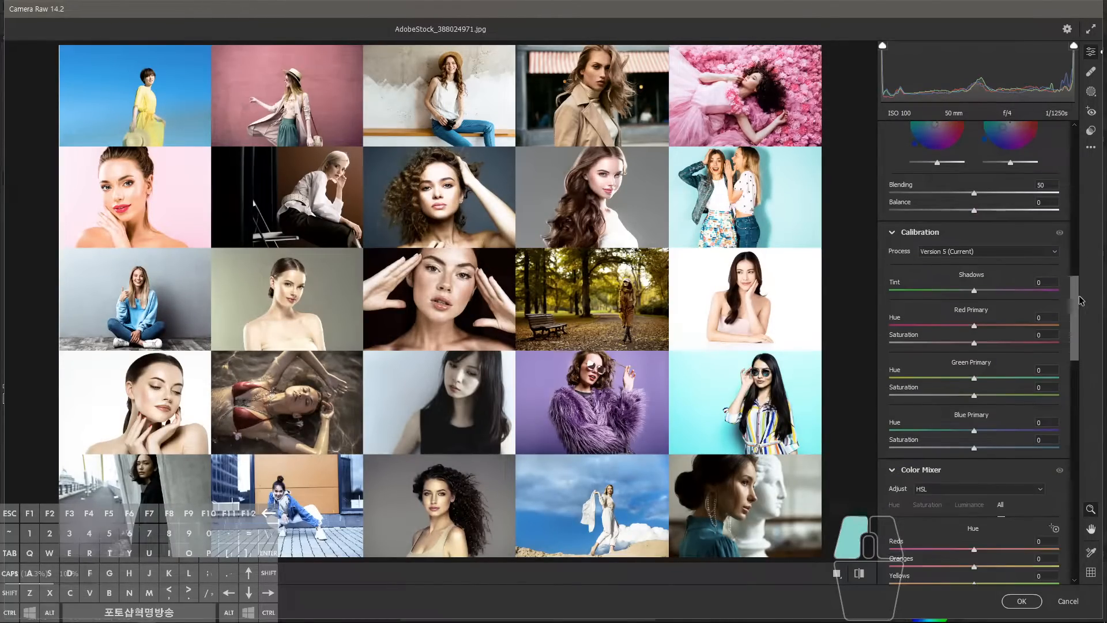
pyautogui.click(754, 286)
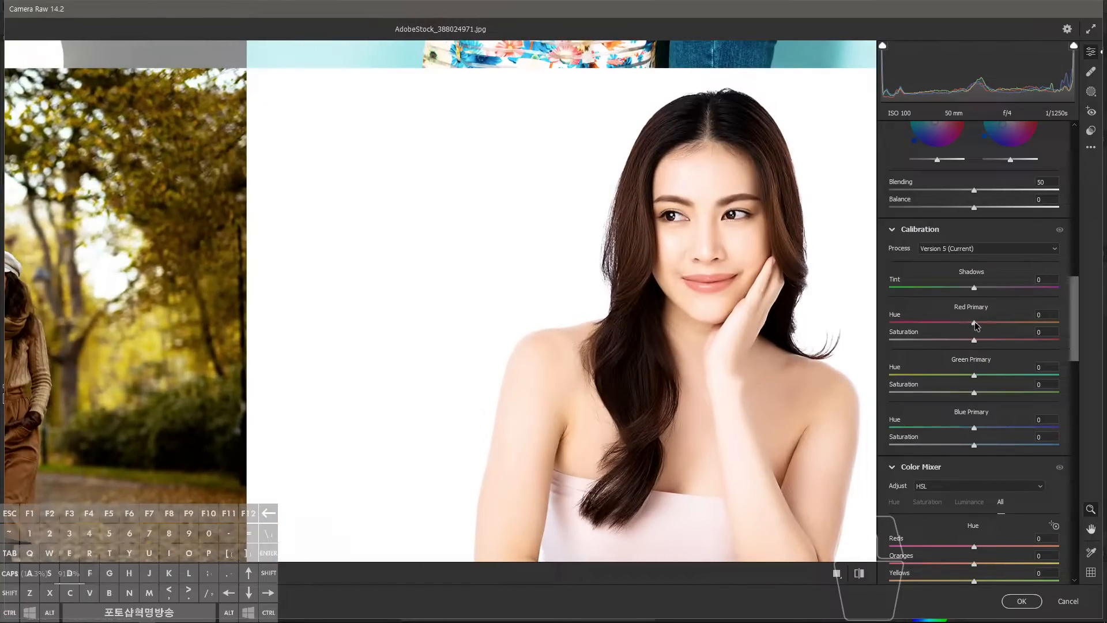
pyautogui.moveTo(956, 324)
pyautogui.mouseDown()
pyautogui.moveTo(995, 320)
pyautogui.moveTo(956, 326)
pyautogui.mouseUp()
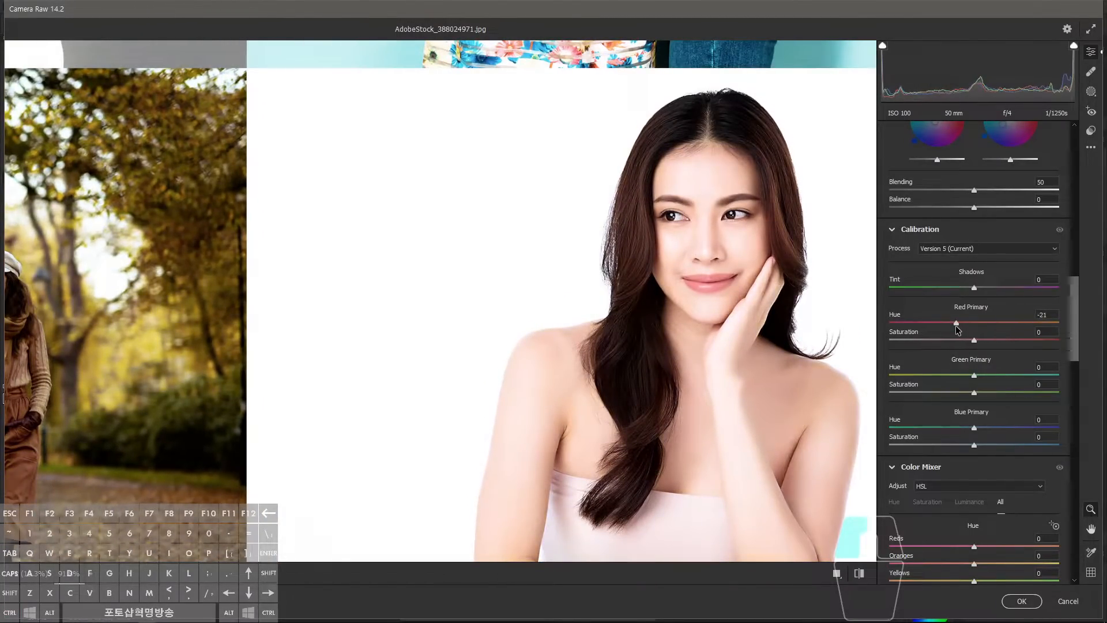
pyautogui.moveTo(974, 376); pyautogui.dragTo(1008, 373)
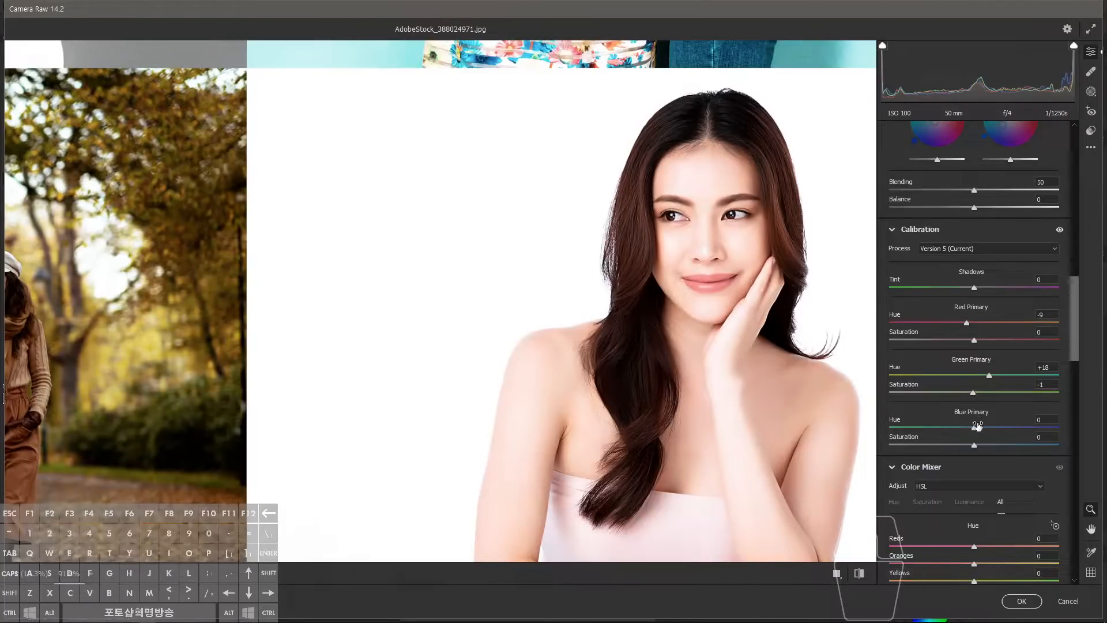
pyautogui.moveTo(1022, 424); pyautogui.dragTo(981, 428)
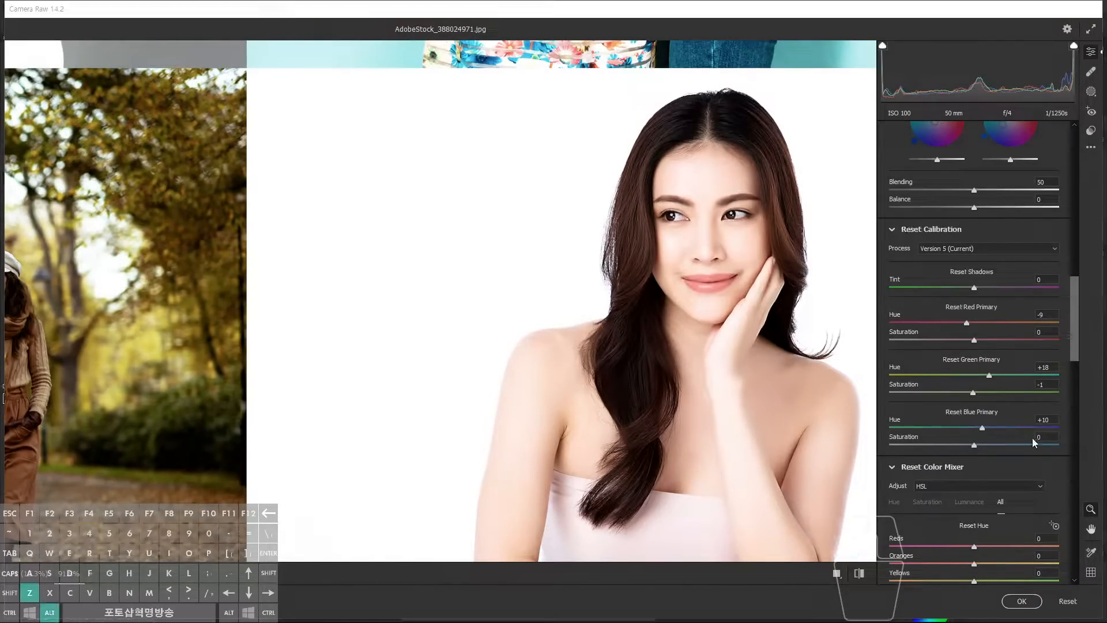
pyautogui.moveTo(1074, 321); pyautogui.dragTo(1070, 363)
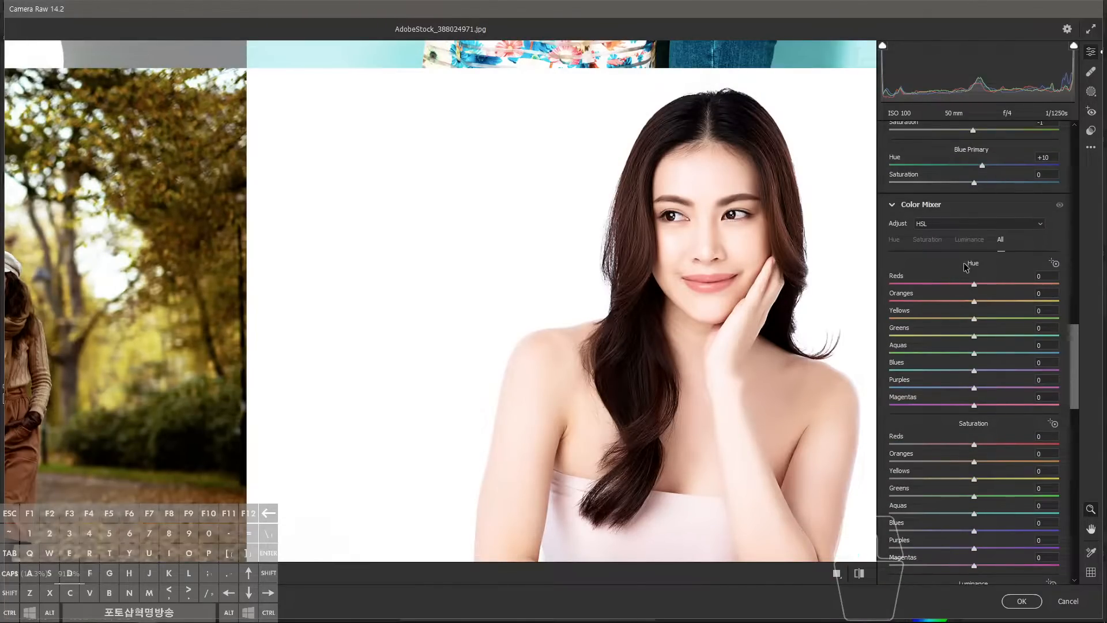
pyautogui.moveTo(769, 223); pyautogui.dragTo(1021, 216)
pyautogui.moveTo(1070, 333); pyautogui.dragTo(1074, 279)
pyautogui.hotkey('alt', 'z')
pyautogui.moveTo(1030, 438); pyautogui.dragTo(928, 471)
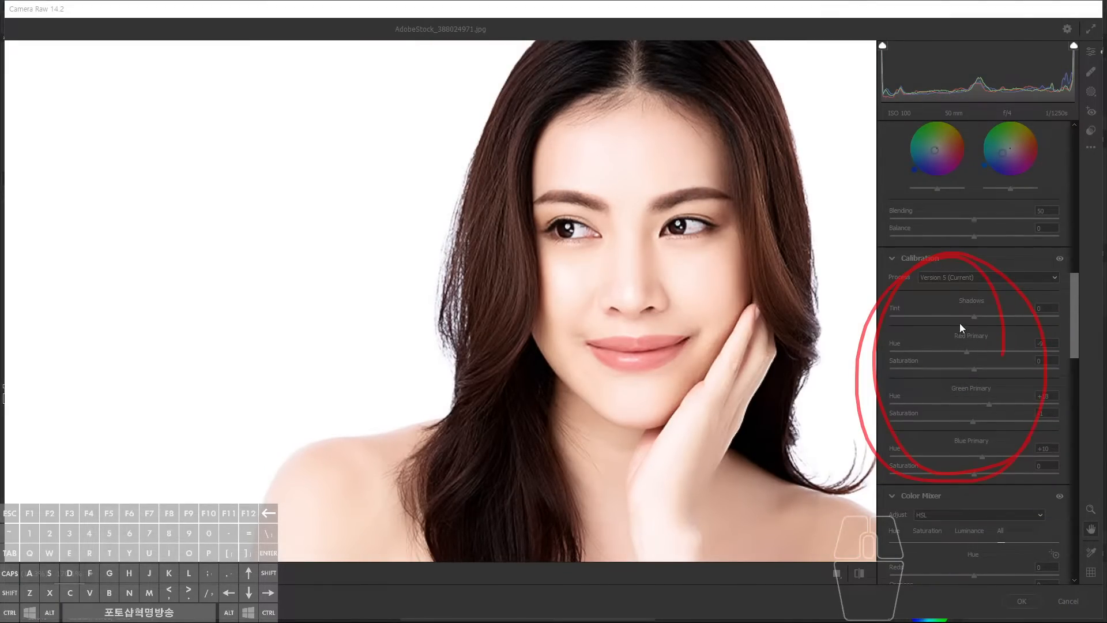
pyautogui.press('Escape')
# - Shift the red and orange hues in the Color Mixer with targeted adjustments on the portrait's hair and lips
pyautogui.moveTo(1075, 305); pyautogui.dragTo(1074, 359)
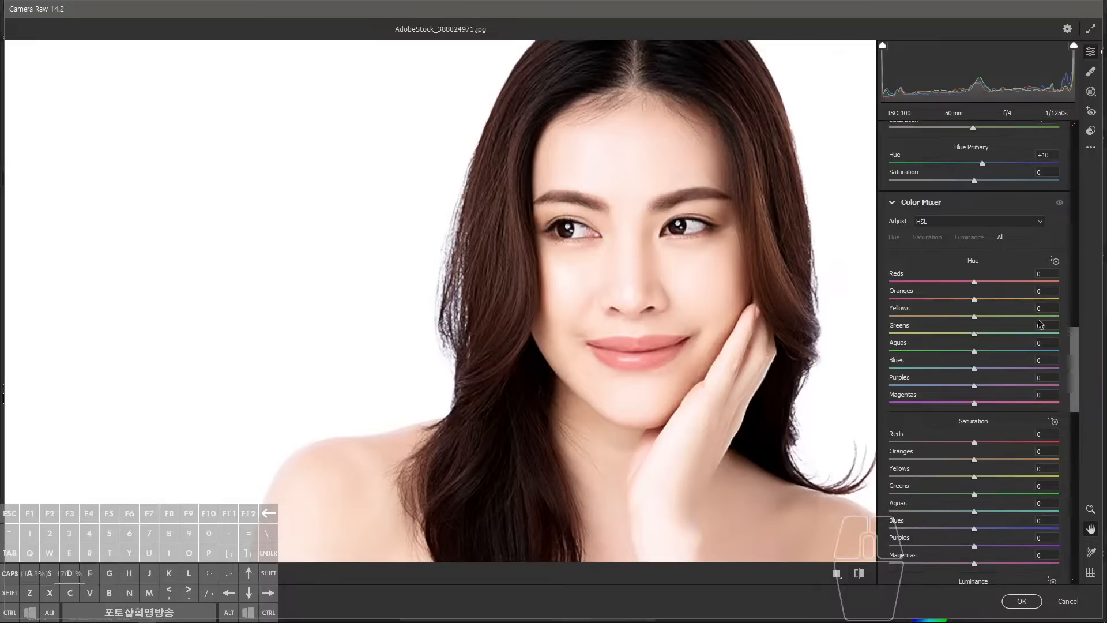
pyautogui.click(893, 237)
pyautogui.moveTo(717, 158); pyautogui.dragTo(712, 181)
pyautogui.hotkey('ctrl', '0')
pyautogui.moveTo(753, 283); pyautogui.dragTo(853, 276)
pyautogui.click(1055, 221)
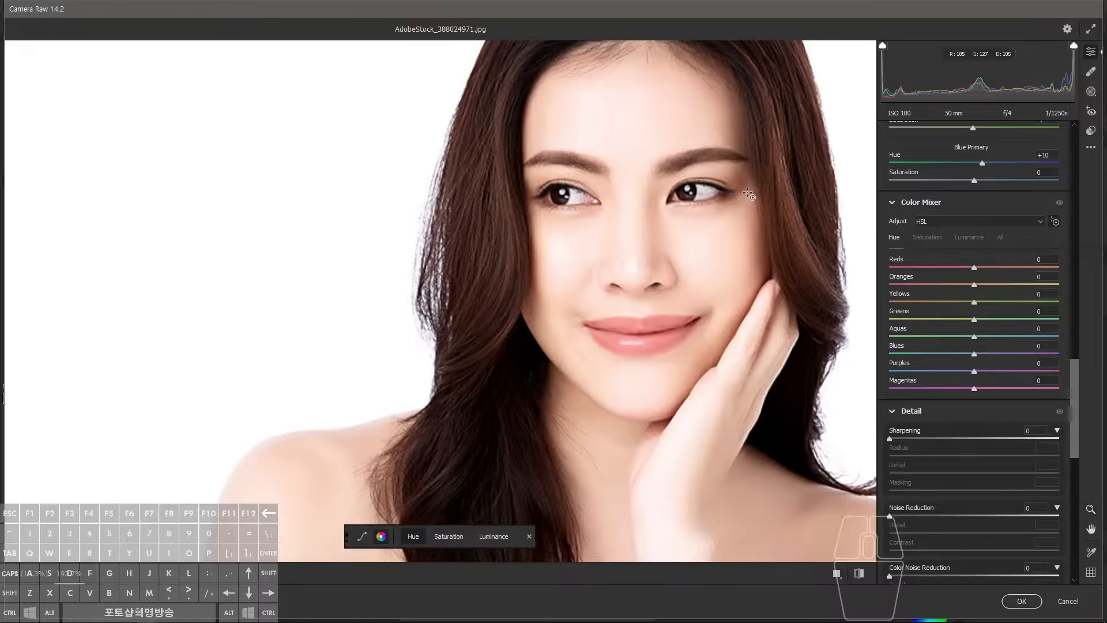
pyautogui.moveTo(741, 177); pyautogui.dragTo(744, 177)
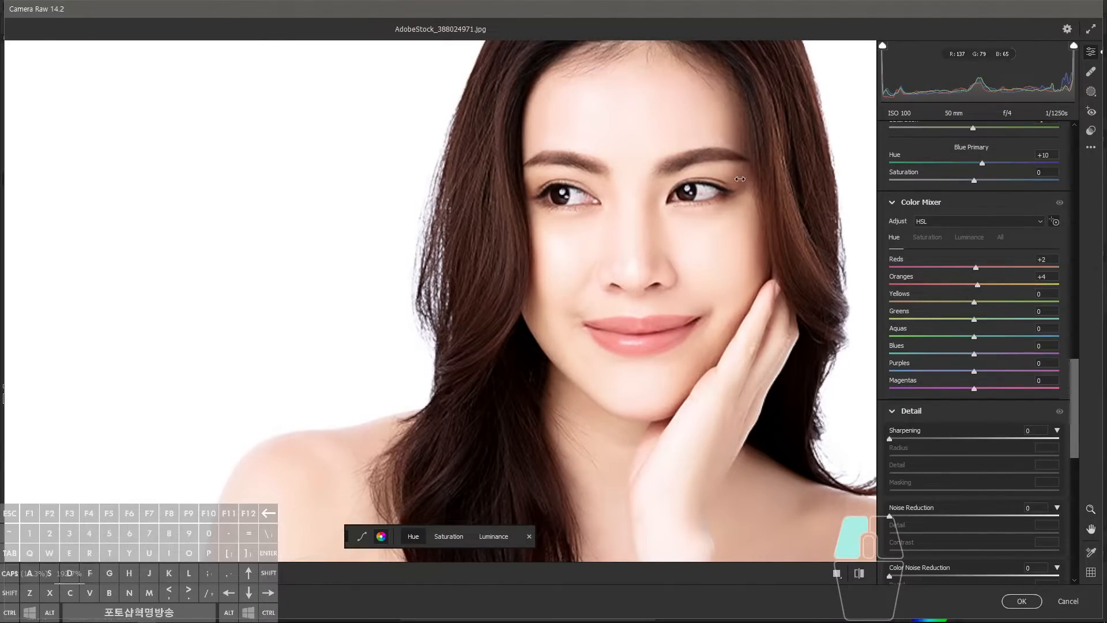
pyautogui.moveTo(740, 177); pyautogui.dragTo(755, 177)
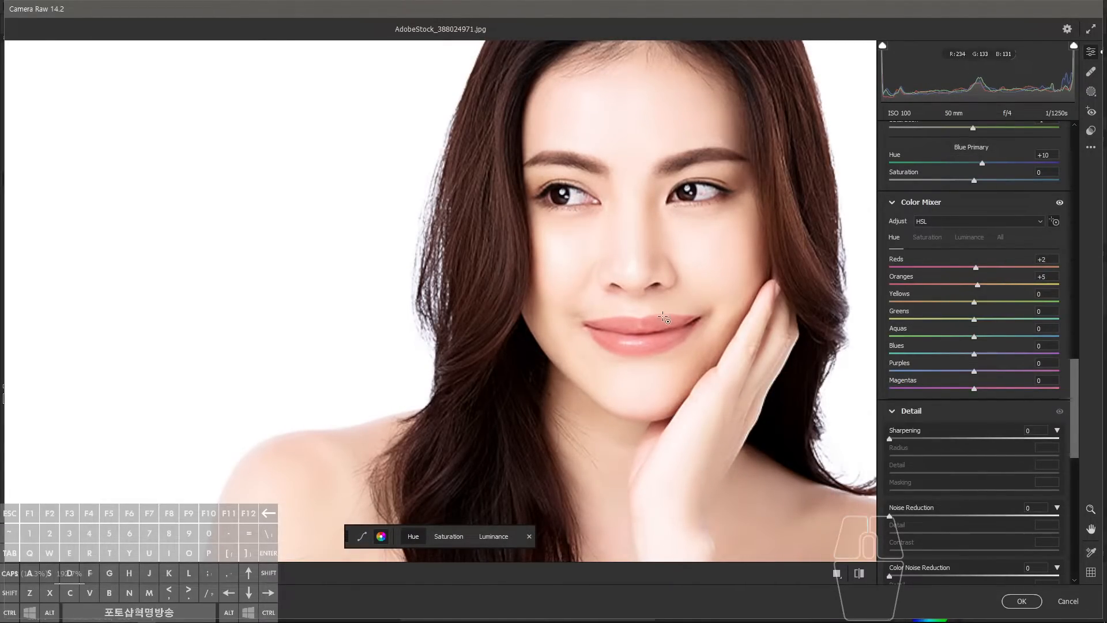
pyautogui.moveTo(669, 325); pyautogui.dragTo(647, 324)
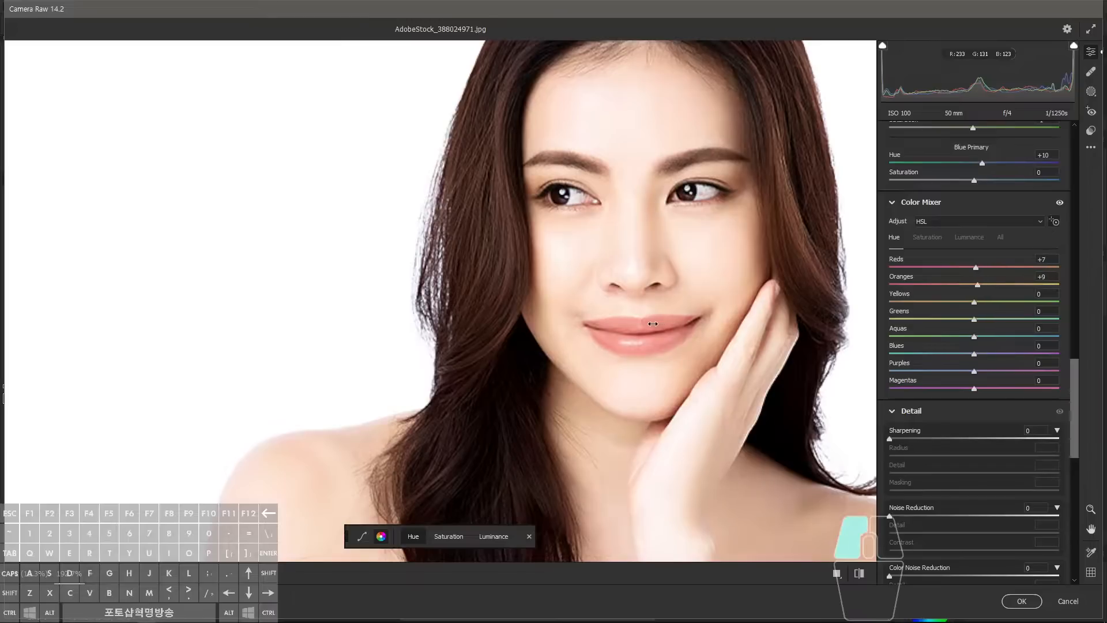
# - Set the Color Mixer saturation to Reds +8 and Oranges +7, and adjust the luminance of the lips
pyautogui.click(939, 237)
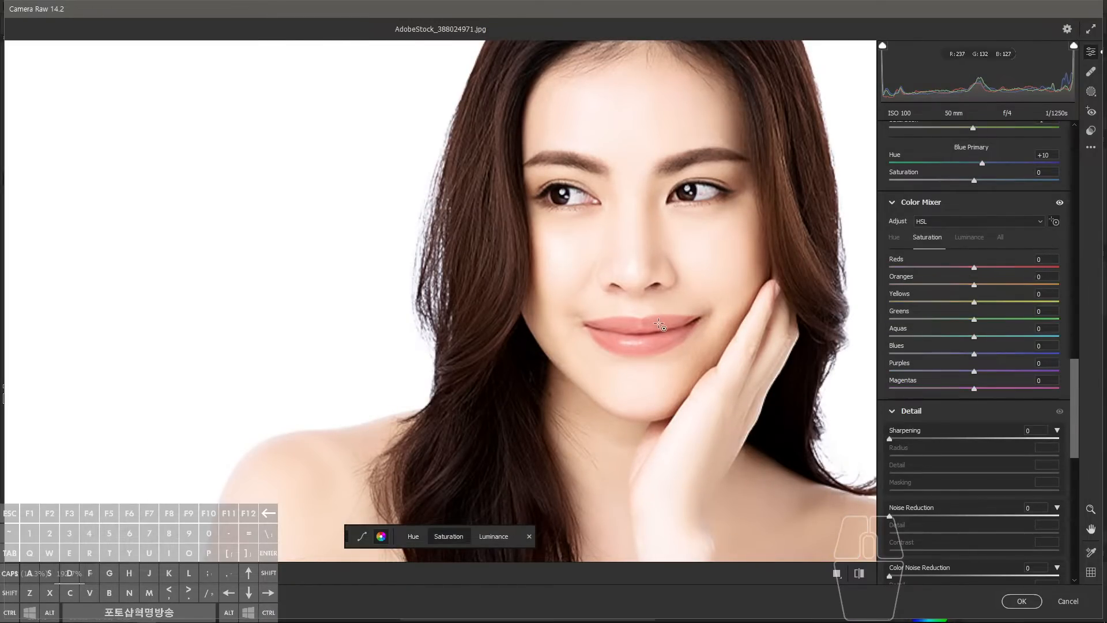
pyautogui.click(974, 238)
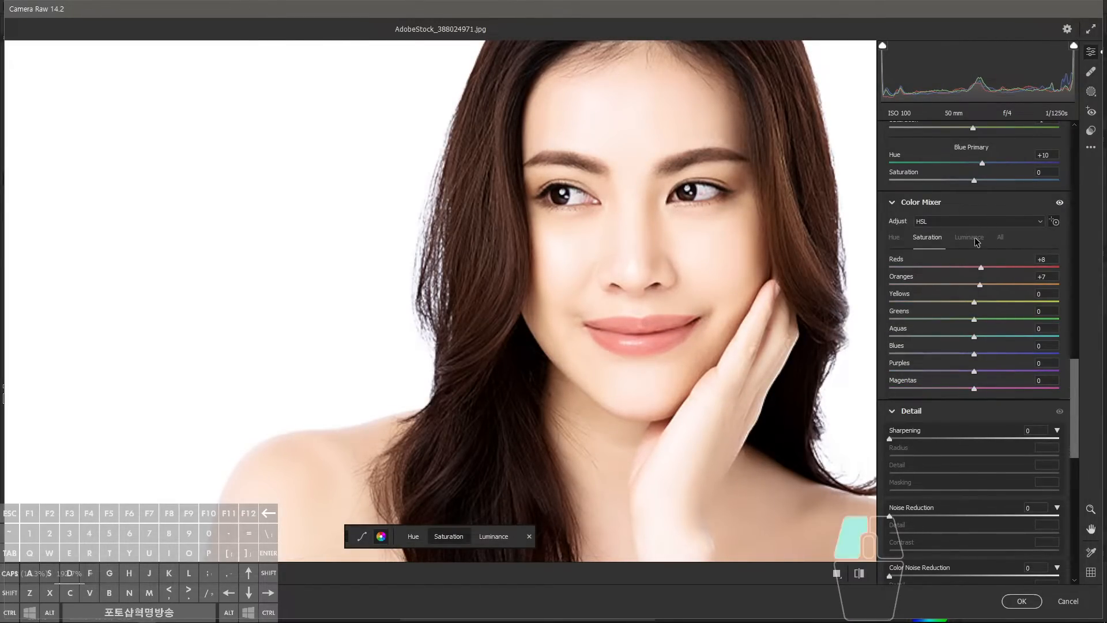
pyautogui.moveTo(656, 341); pyautogui.dragTo(1076, 153)
# - Examine how the color adjustments look across the individual portraits of the collage
pyautogui.hotkey('ctrl', 'space')
pyautogui.moveTo(639, 260); pyautogui.dragTo(524, 291)
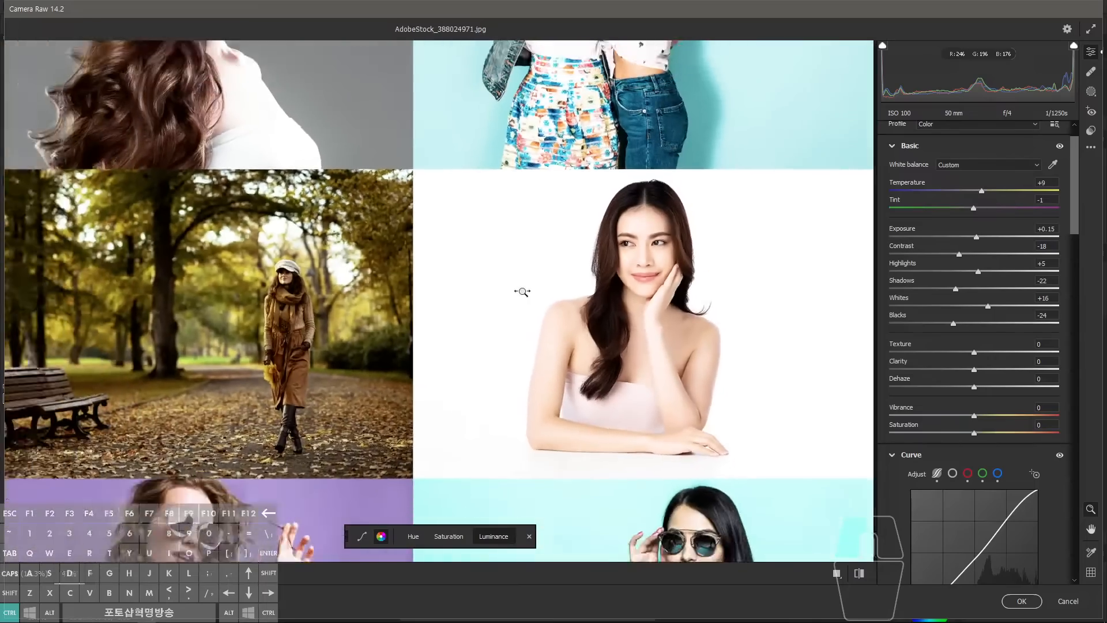
pyautogui.press('space')
pyautogui.moveTo(598, 402); pyautogui.dragTo(655, 233)
pyautogui.moveTo(657, 408); pyautogui.dragTo(660, 237)
pyautogui.moveTo(467, 336); pyautogui.dragTo(684, 398)
pyautogui.press('space')
pyautogui.moveTo(691, 398); pyautogui.dragTo(597, 407)
pyautogui.press('space')
# - Add a small amount of sharpening and noise reduction in the Detail adjustments
pyautogui.moveTo(1074, 225); pyautogui.dragTo(1074, 502)
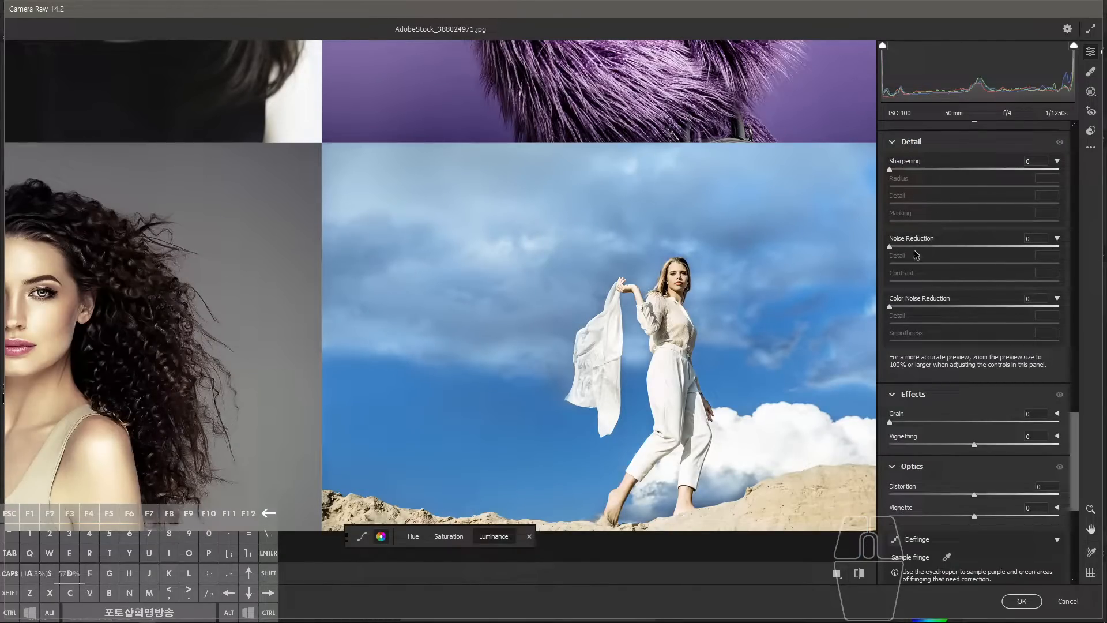
pyautogui.hotkey('alt', '2')
pyautogui.moveTo(998, 319)
pyautogui.mouseDown()
pyautogui.moveTo(842, 274)
pyautogui.moveTo(962, 332)
pyautogui.mouseUp()
pyautogui.moveTo(974, 507); pyautogui.dragTo(983, 498)
pyautogui.press('Escape')
pyautogui.moveTo(1077, 446); pyautogui.dragTo(1076, 423)
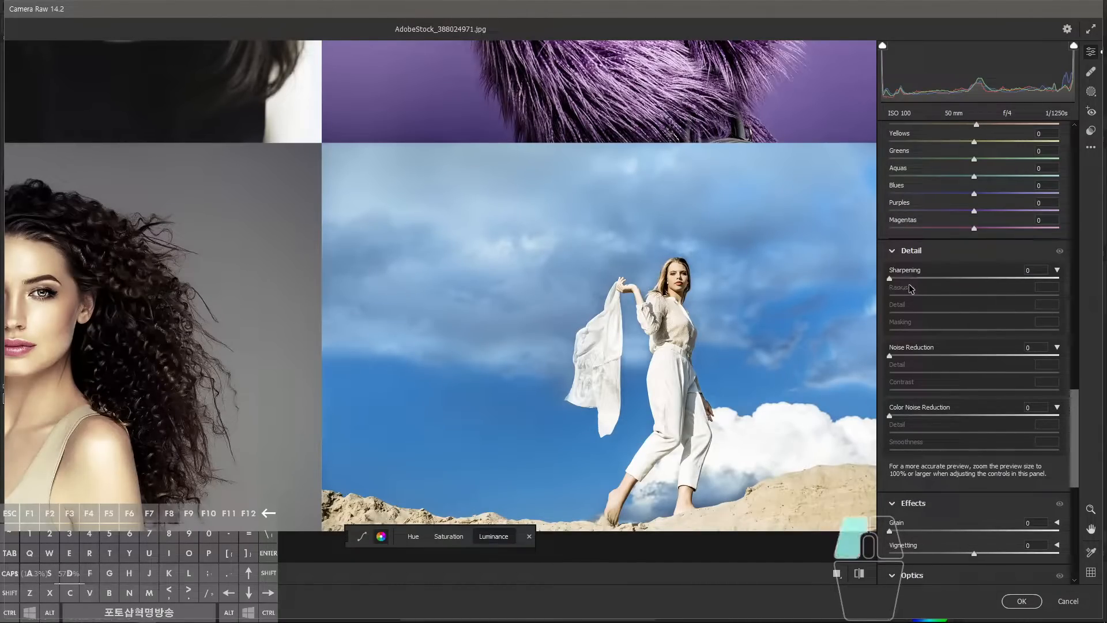
pyautogui.moveTo(889, 278); pyautogui.dragTo(902, 280)
pyautogui.moveTo(902, 356); pyautogui.dragTo(914, 355)
pyautogui.moveTo(1076, 416); pyautogui.dragTo(1073, 149)
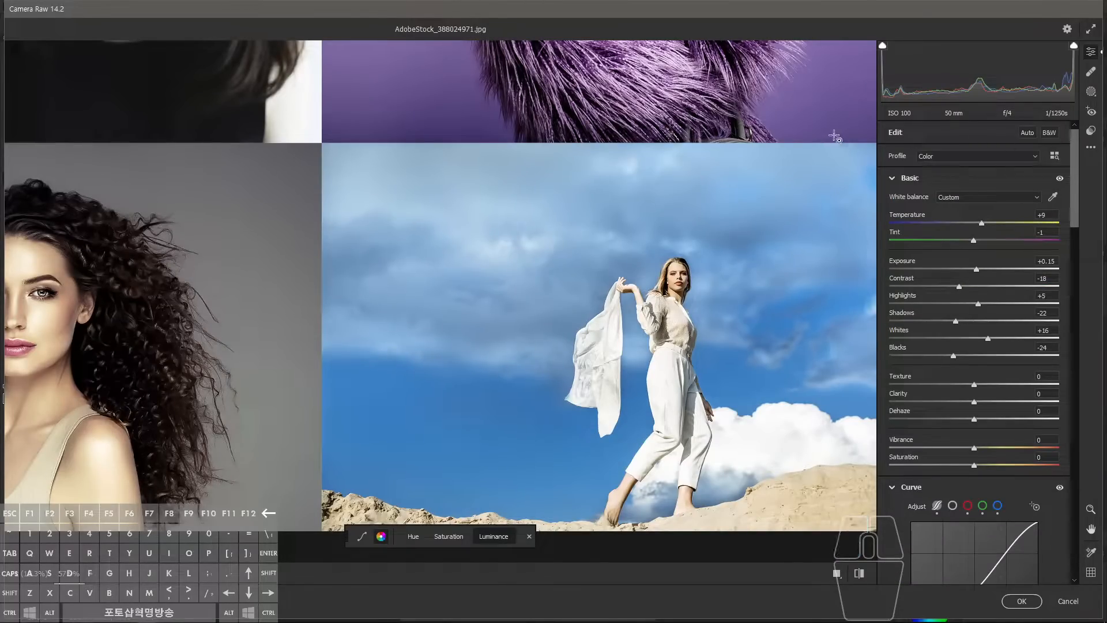
# - Show the whole collage and list the presets of the TOP Presets group
pyautogui.keyDown('ctrl'); pyautogui.moveTo(684, 299); pyautogui.dragTo(606, 300); pyautogui.keyUp('ctrl')
pyautogui.moveTo(806, 149); pyautogui.dragTo(698, 302)
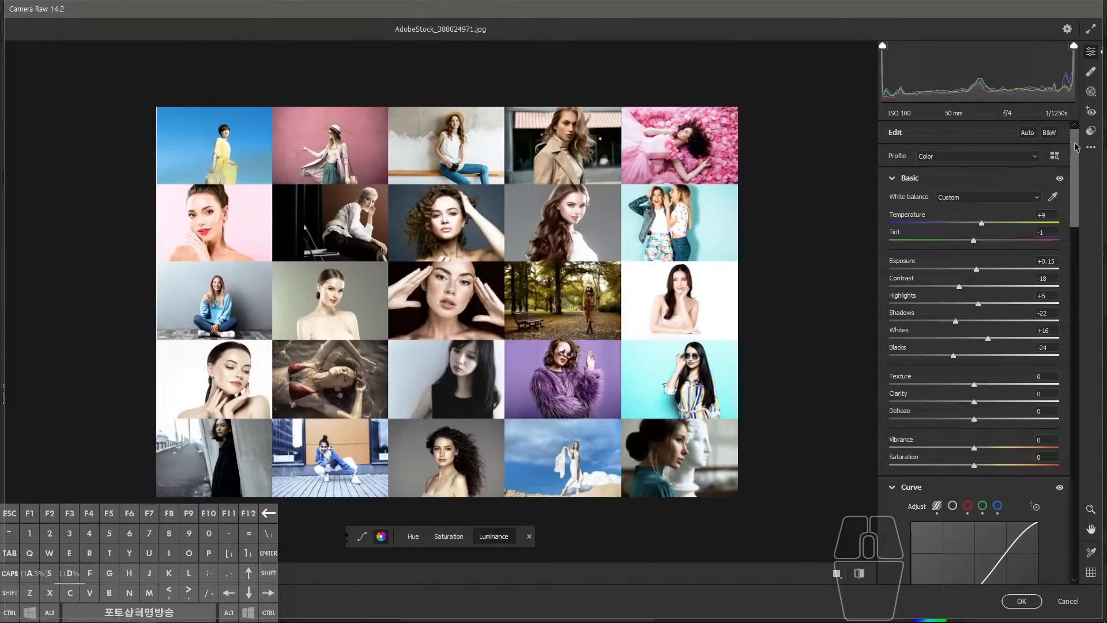
pyautogui.click(1089, 132)
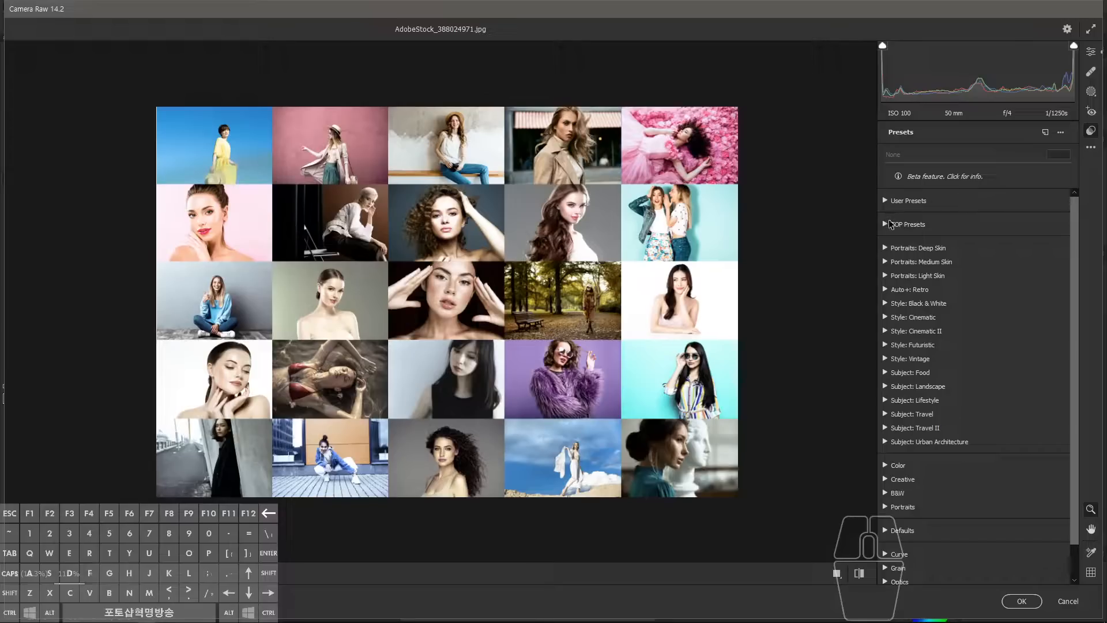
pyautogui.click(886, 224)
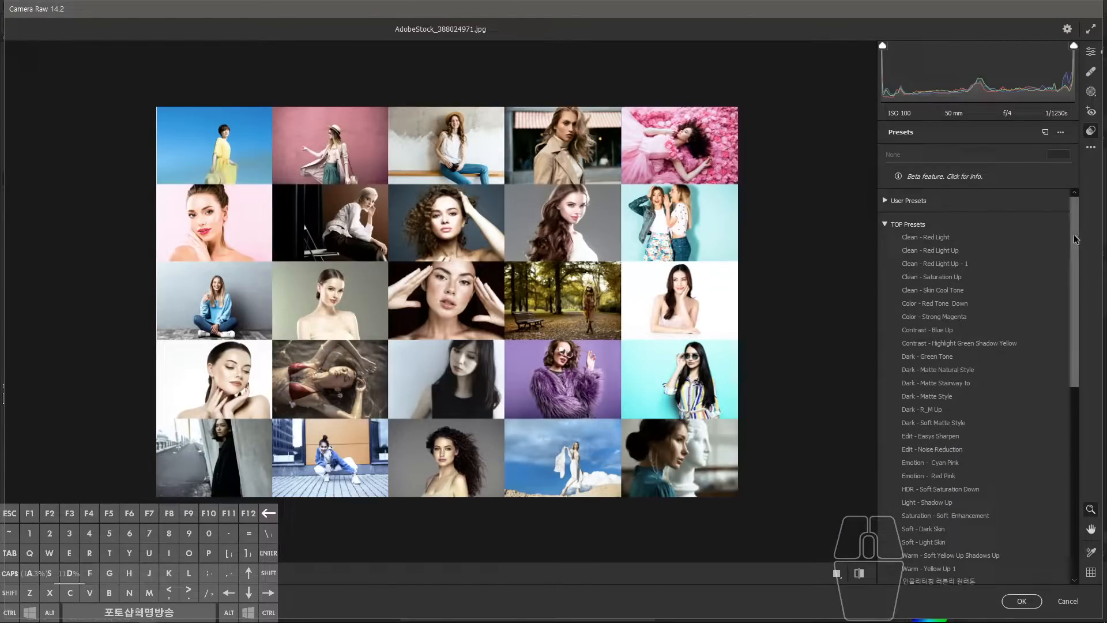
pyautogui.moveTo(1073, 237); pyautogui.dragTo(1073, 244)
# - Focus on the portrait with long wavy hair and reset all adjustments to default
pyautogui.press('space')
pyautogui.moveTo(692, 289); pyautogui.dragTo(719, 288)
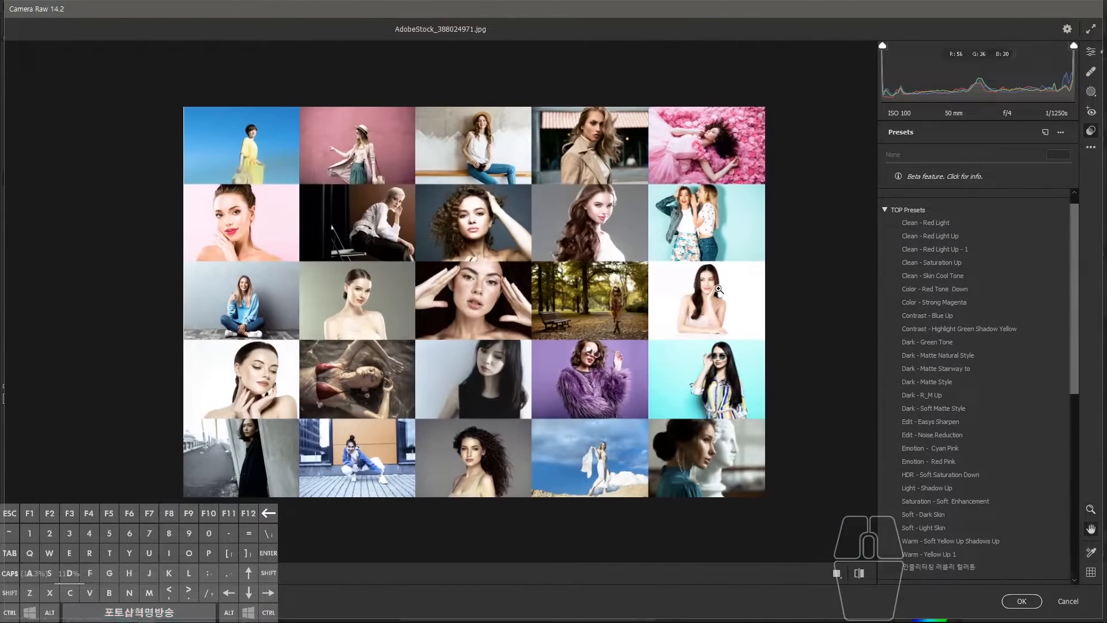
pyautogui.click(598, 206)
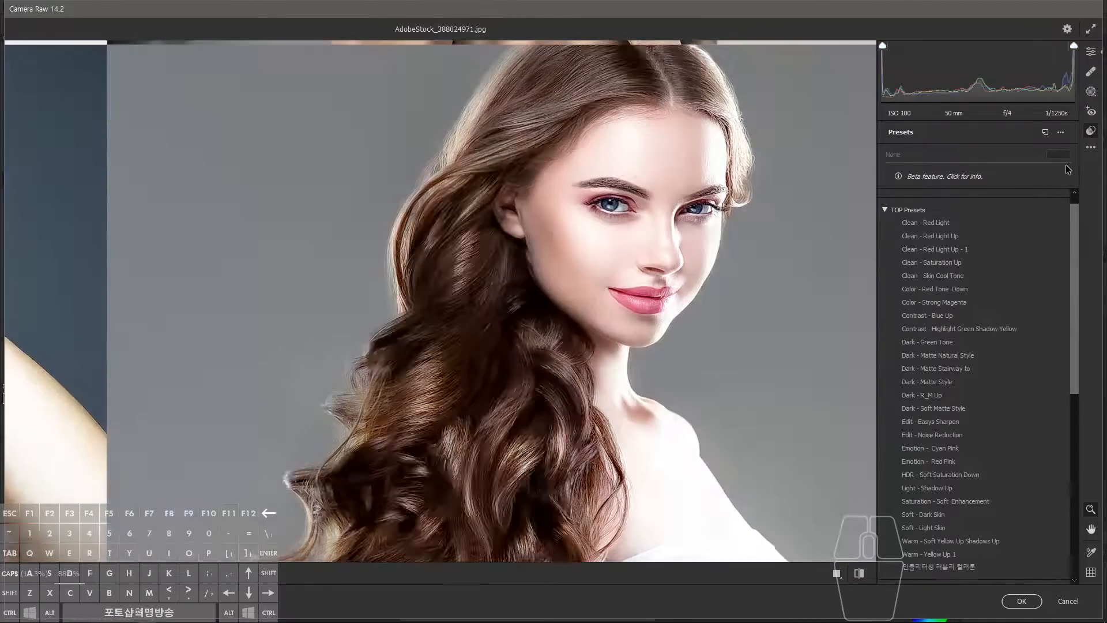
pyautogui.click(1091, 147)
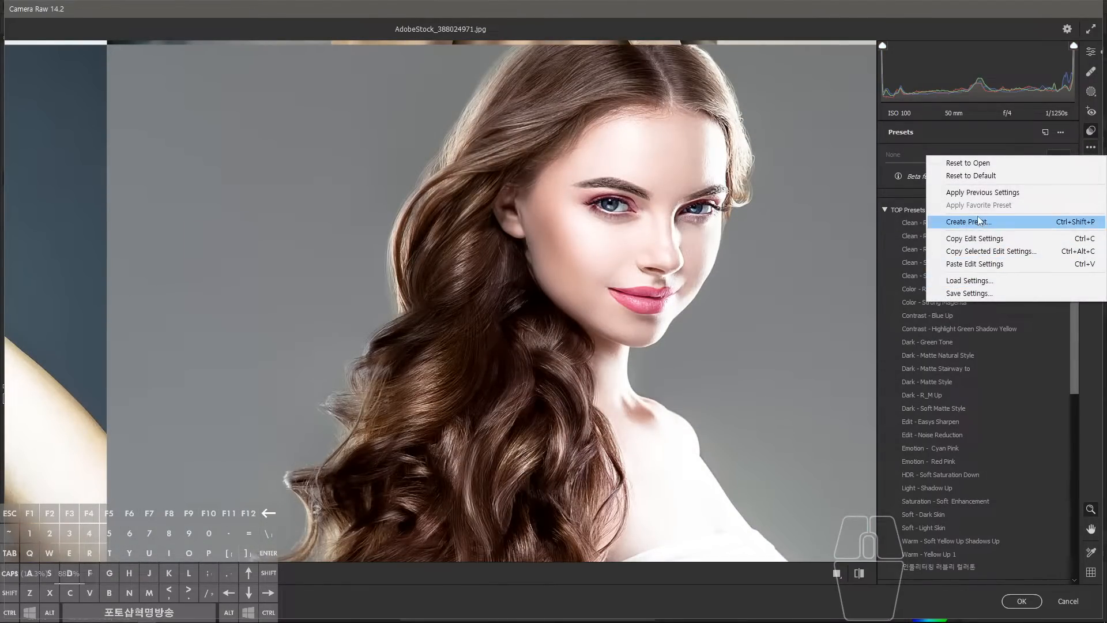
pyautogui.click(987, 177)
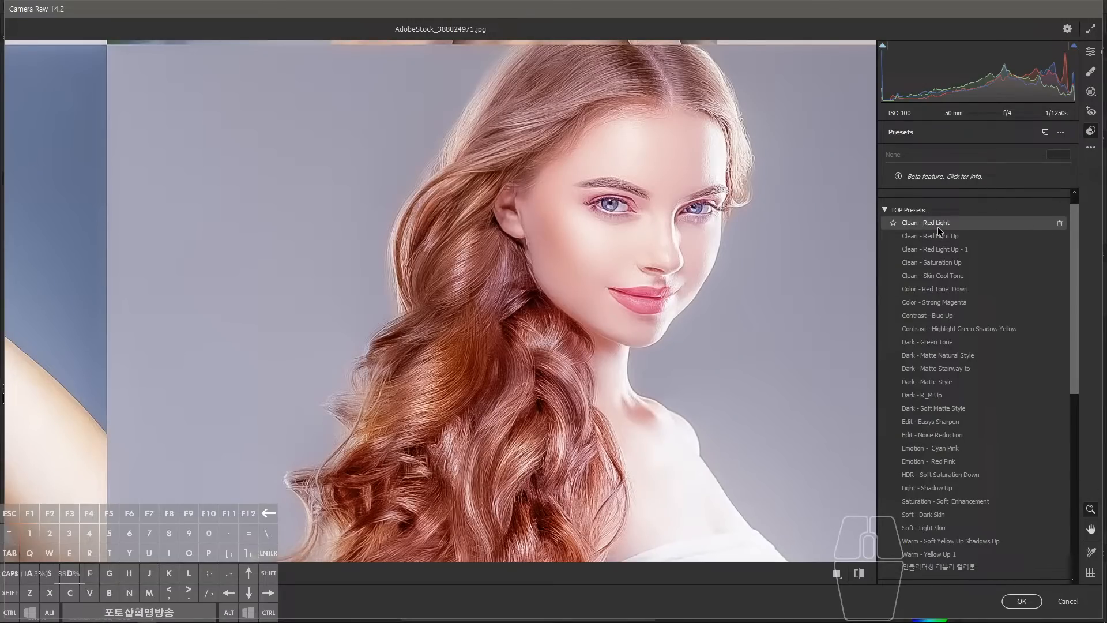
# - Try the presets Clean - Red Light, Clean - Red Light Up and Clean - Red Light Up - 1 for comparison
pyautogui.click(939, 228)
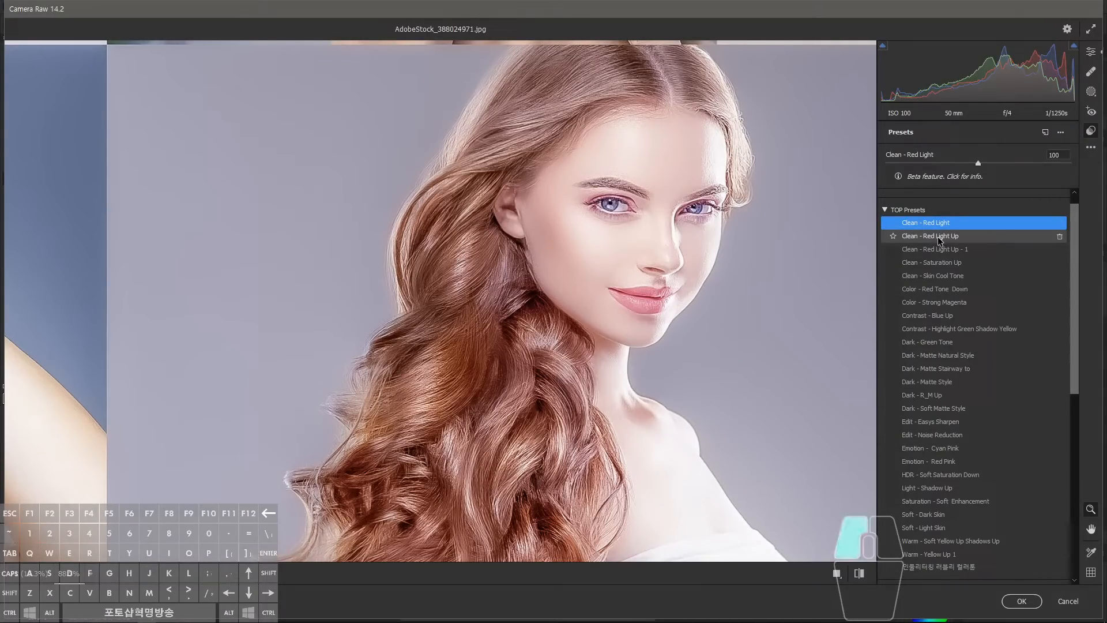
pyautogui.click(939, 239)
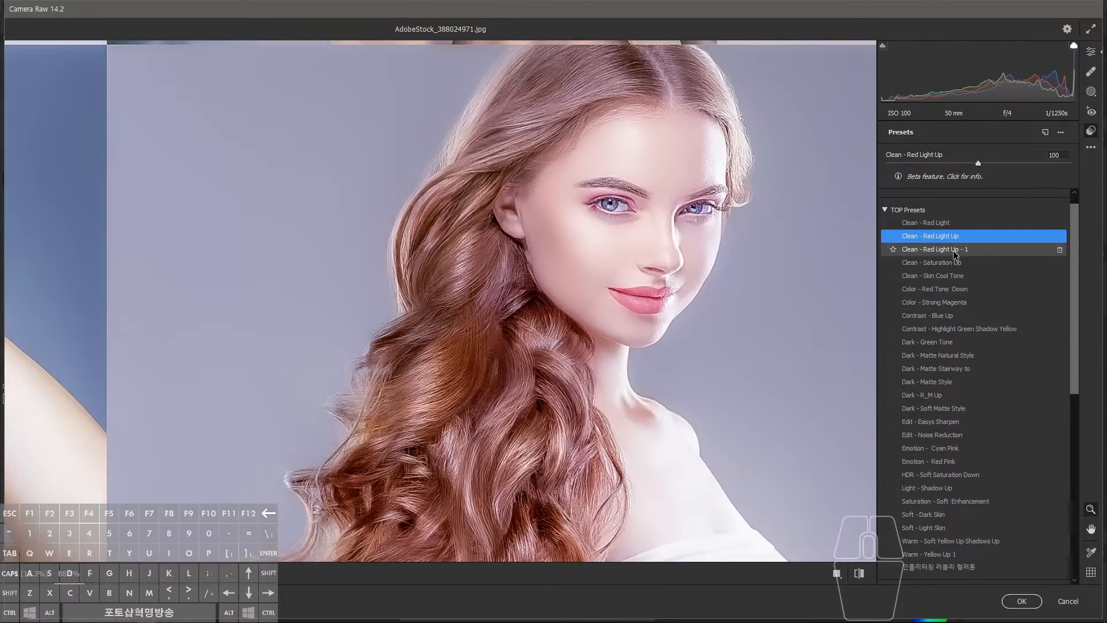
pyautogui.click(954, 251)
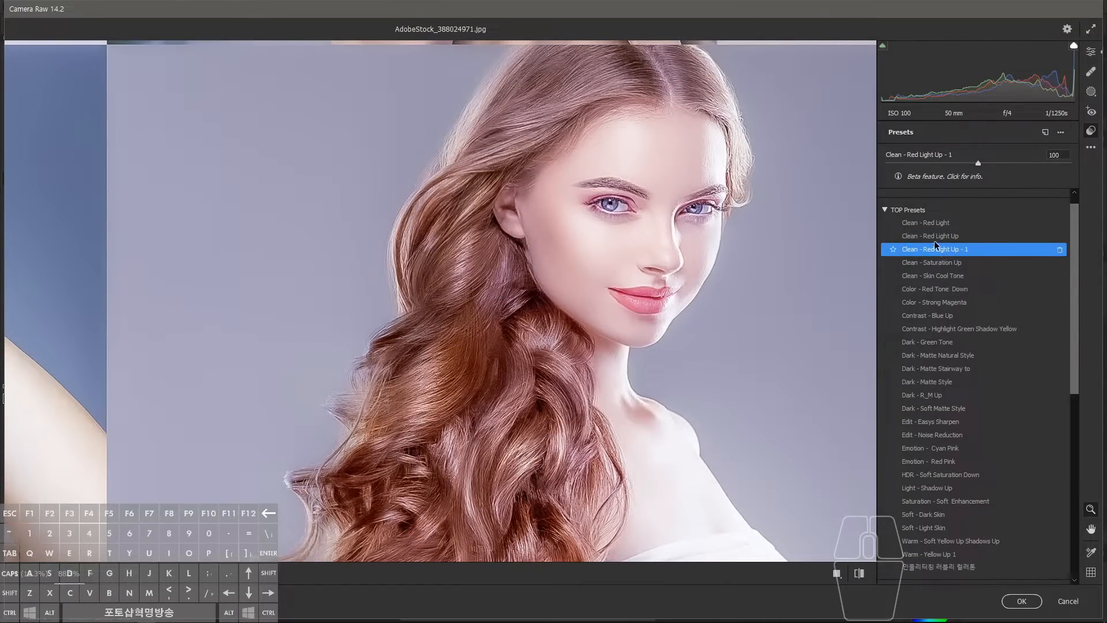
pyautogui.click(935, 237)
pyautogui.click(936, 250)
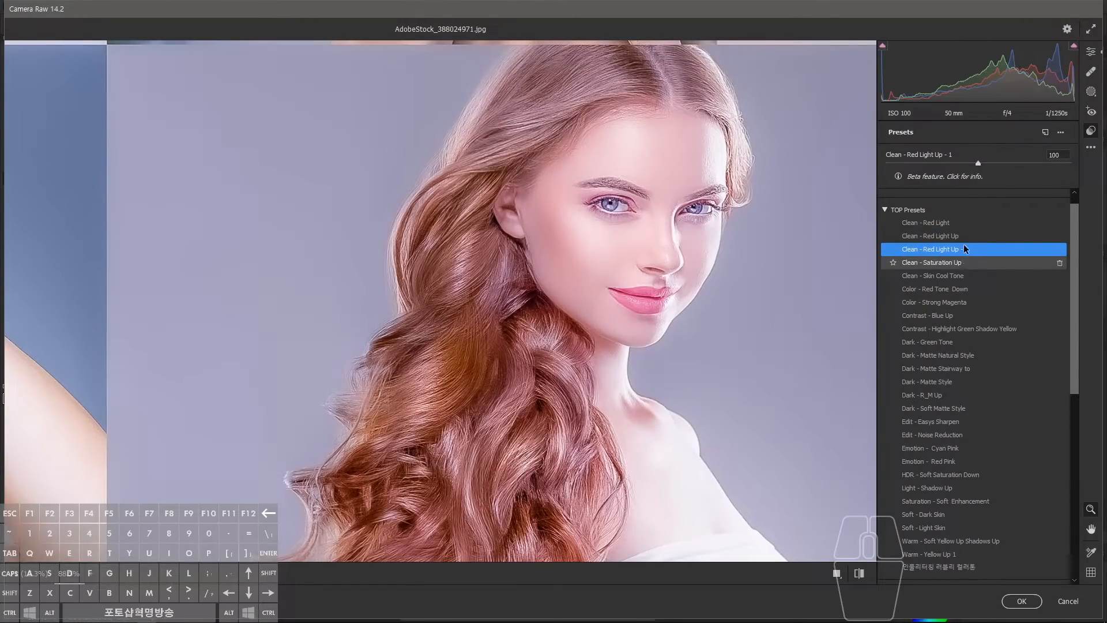
# - Apply the Clean - Skin Cool Tone preset and inspect its Basic, curve and Color Grading settings
pyautogui.click(955, 277)
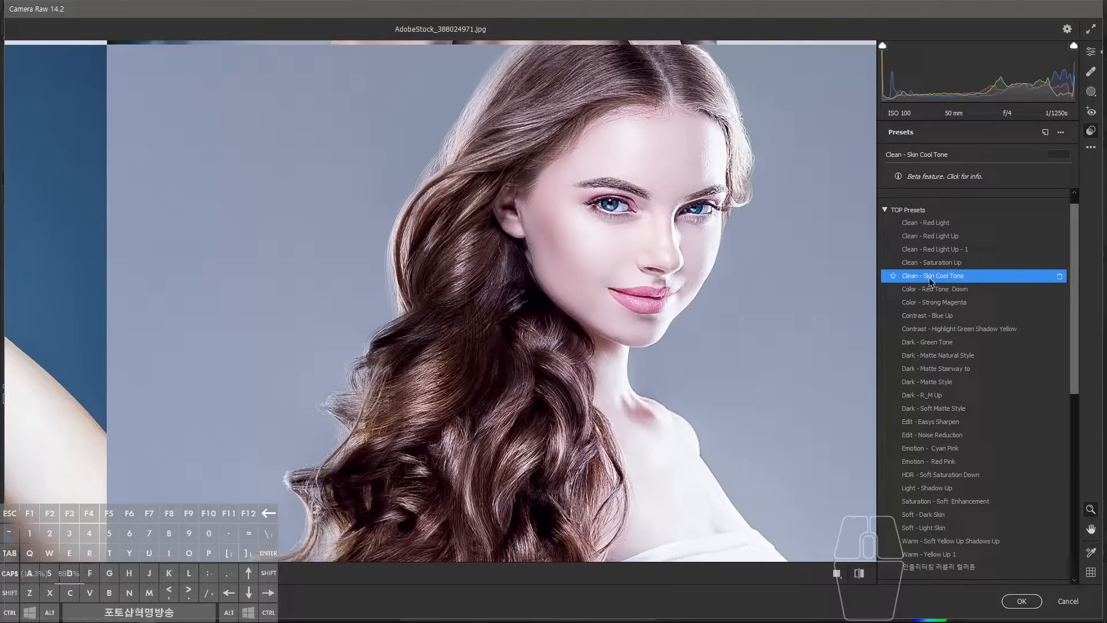
pyautogui.click(1092, 53)
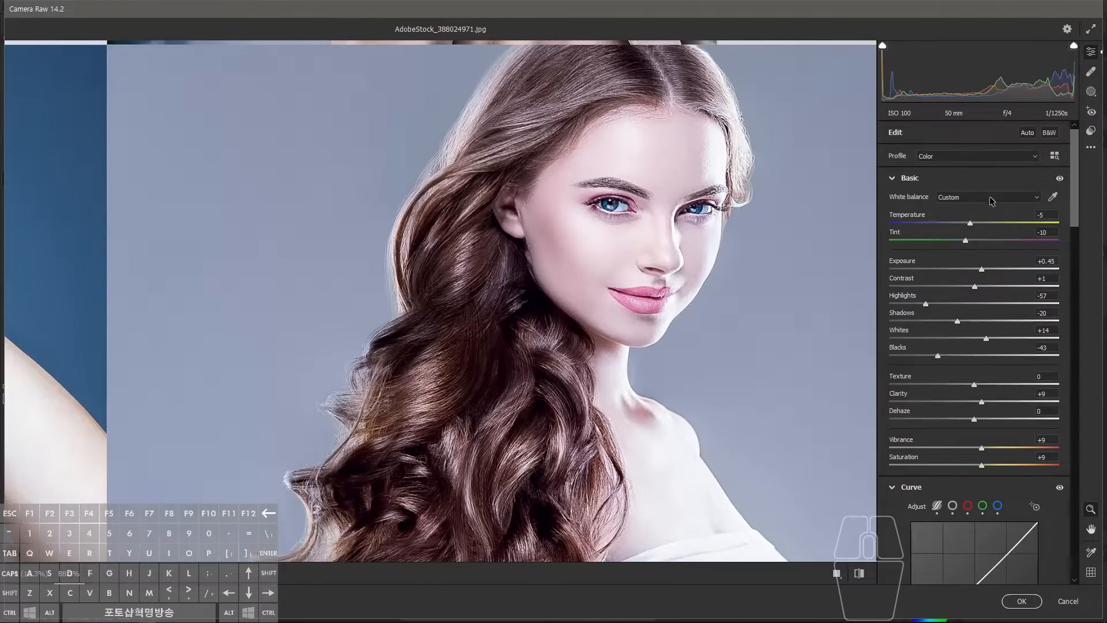
pyautogui.click(997, 506)
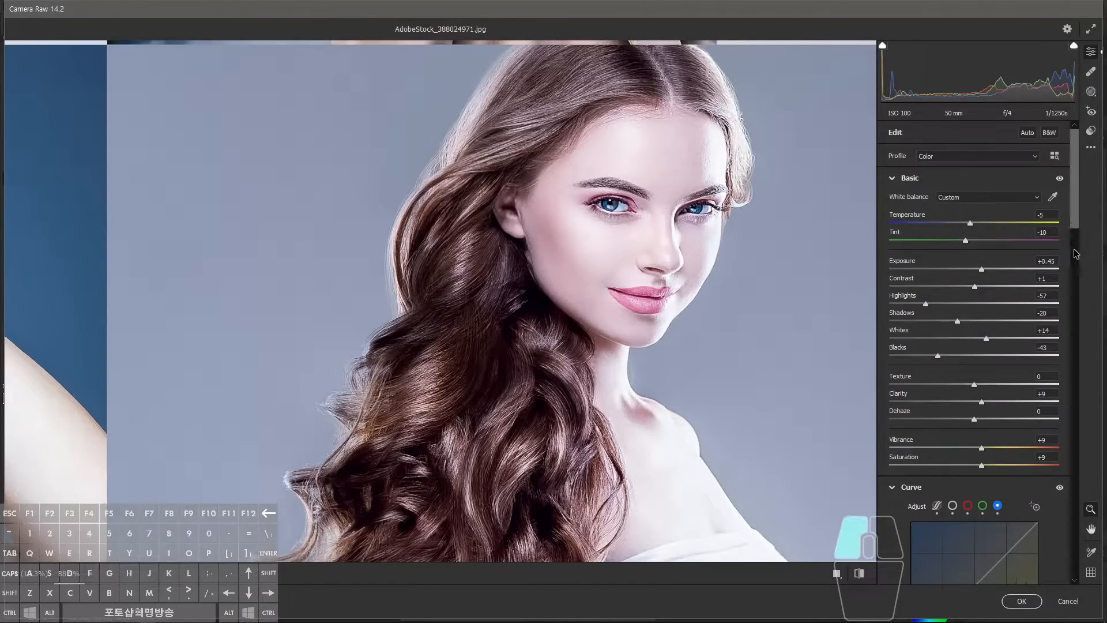
pyautogui.moveTo(1074, 222); pyautogui.dragTo(1074, 331)
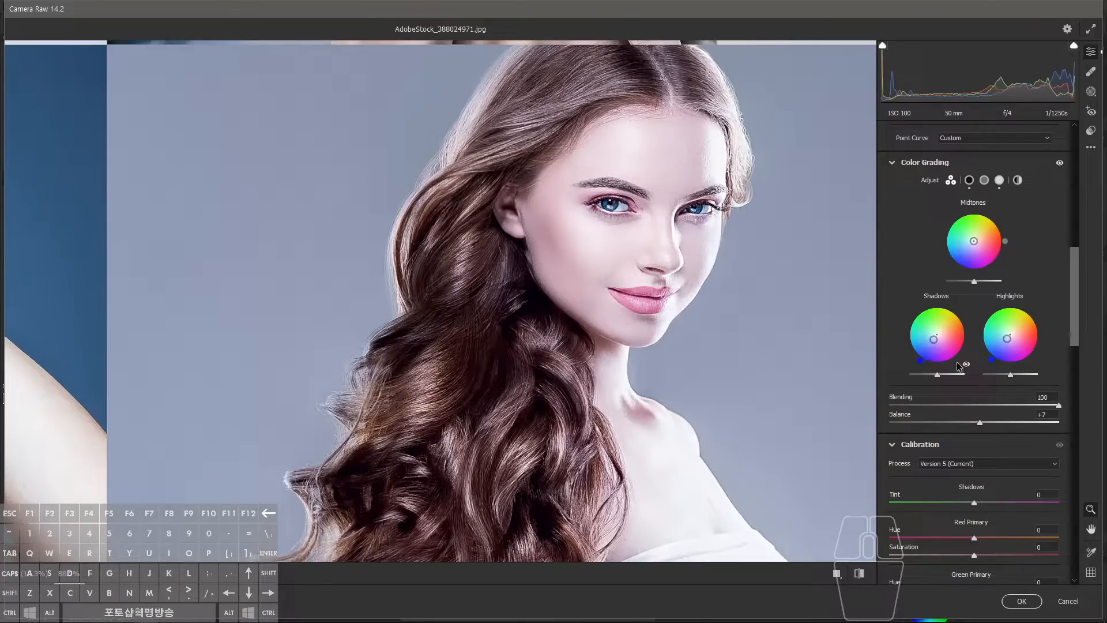
pyautogui.moveTo(1074, 308); pyautogui.dragTo(1075, 181)
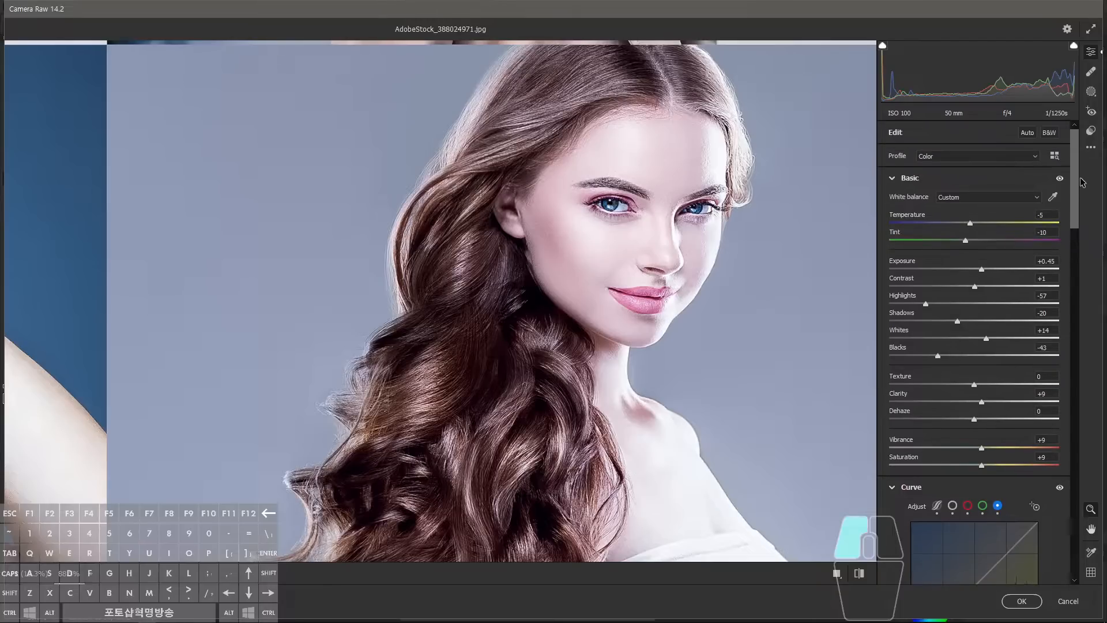
pyautogui.click(1091, 130)
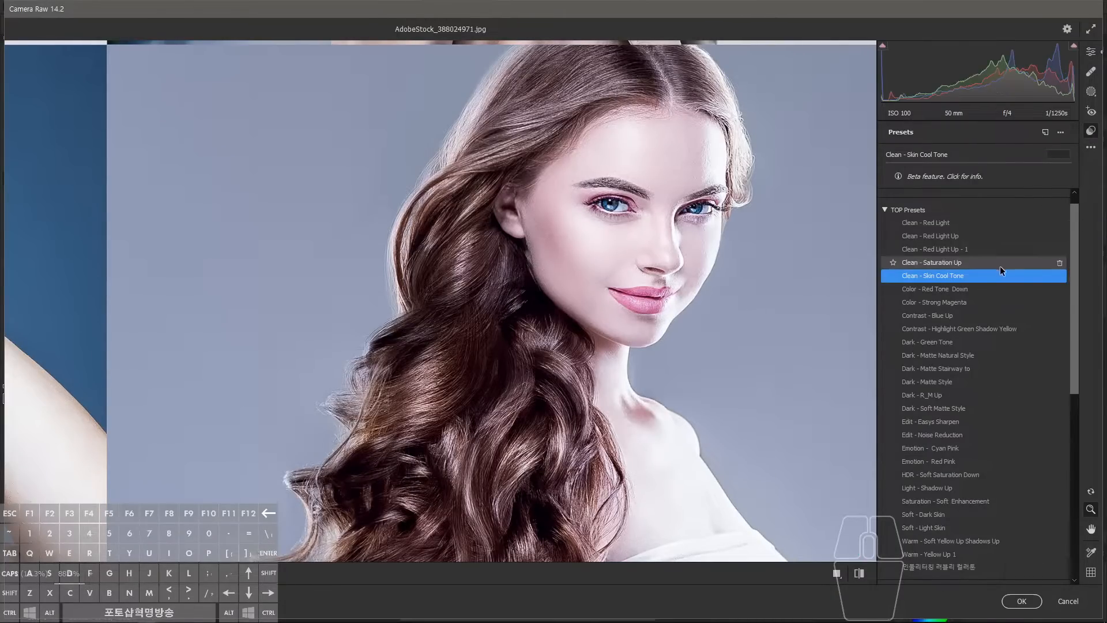
# - Apply the Clean - Saturation Up preset and inspect its Basic, Color Mixer, Detail and Effects settings
pyautogui.click(963, 266)
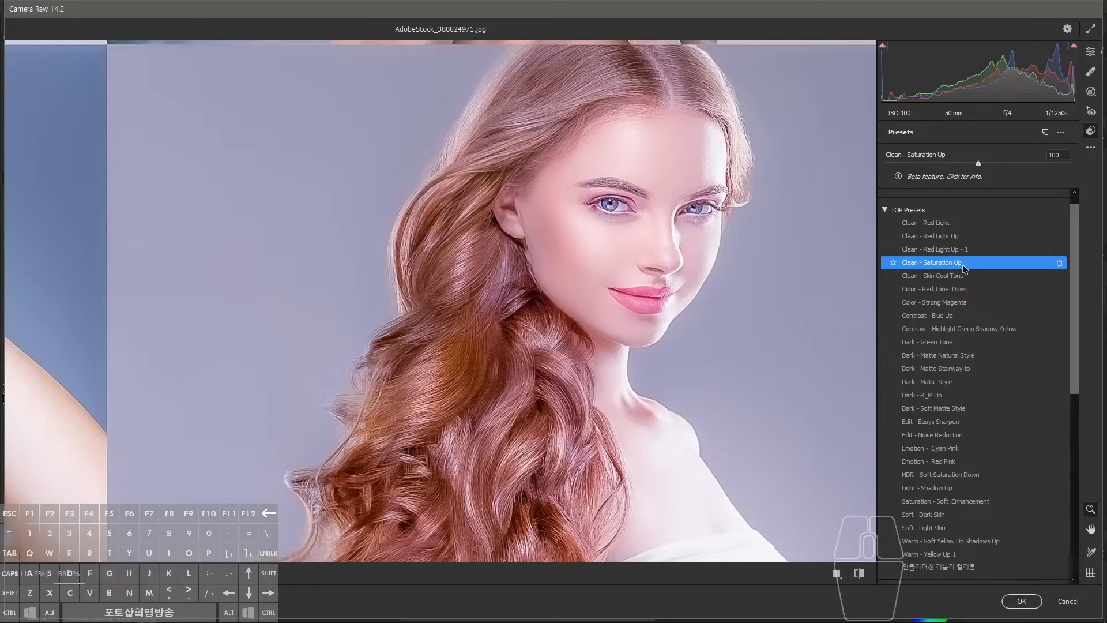
pyautogui.click(1091, 53)
pyautogui.moveTo(1076, 161); pyautogui.dragTo(1064, 416)
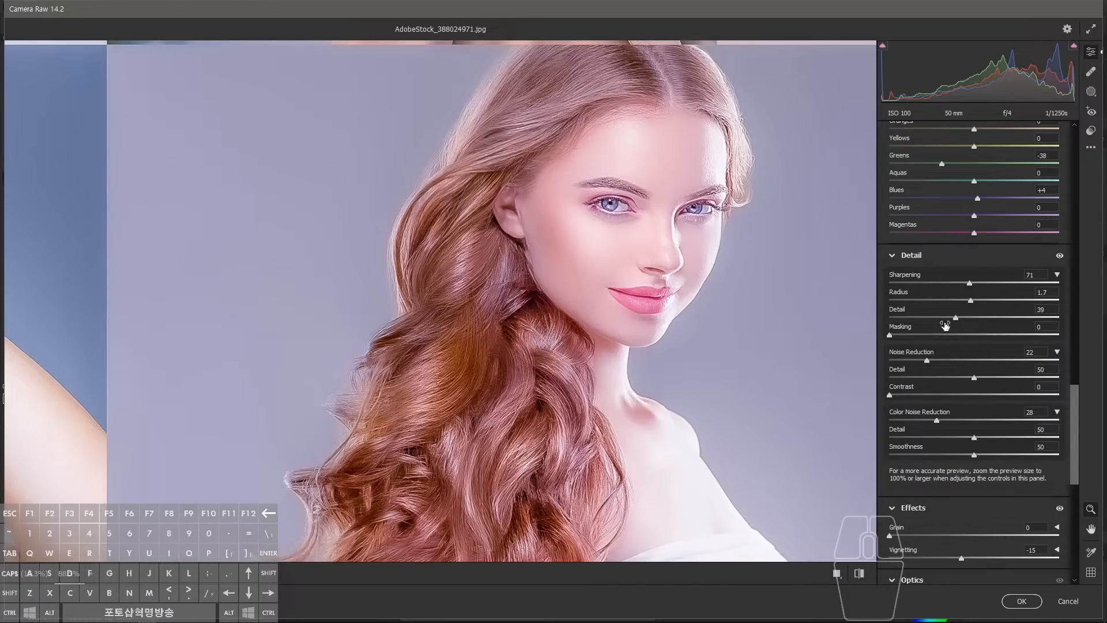
pyautogui.click(1081, 404)
pyautogui.moveTo(1079, 398); pyautogui.dragTo(1082, 165)
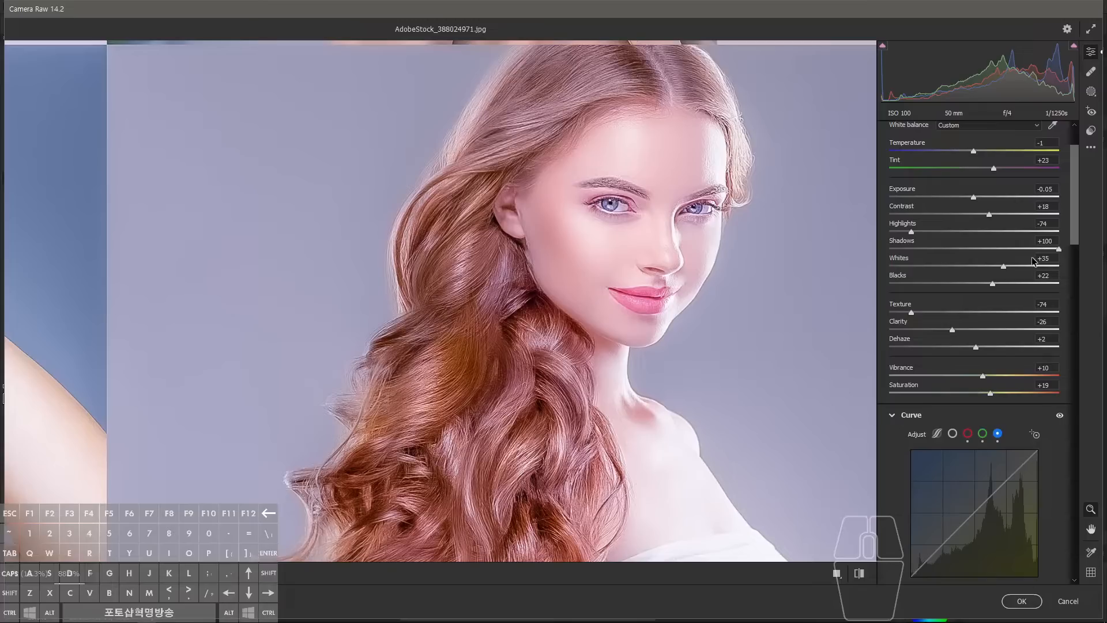
pyautogui.click(1091, 131)
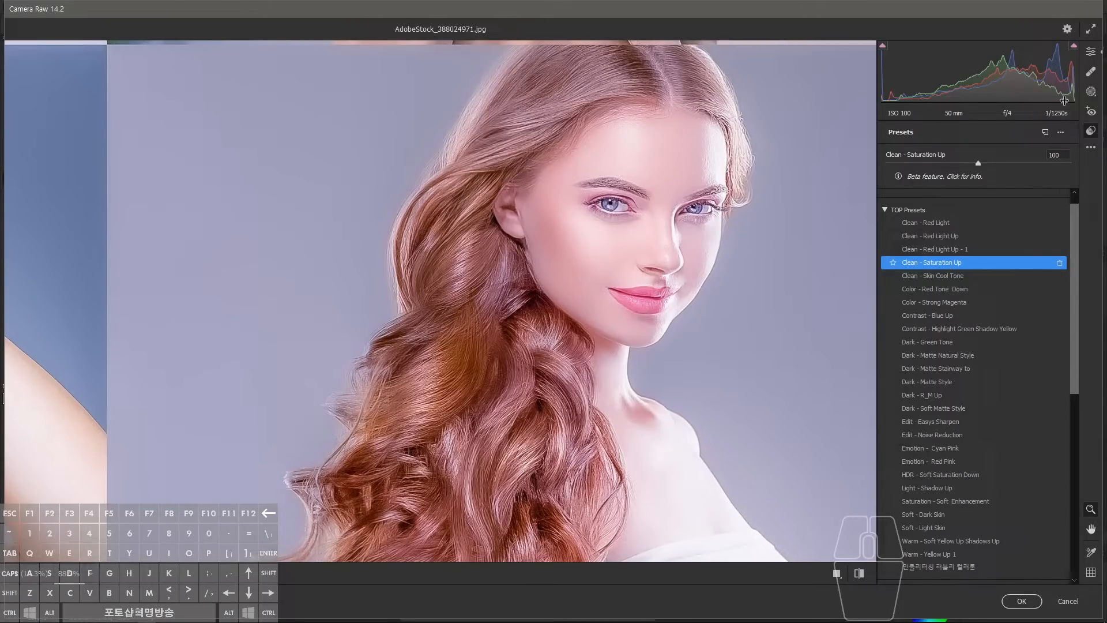
# - Reduce the portrait's color intensity by setting Vibrance to +3 and Saturation to +3
pyautogui.click(1090, 51)
pyautogui.moveTo(1074, 166); pyautogui.dragTo(1076, 166)
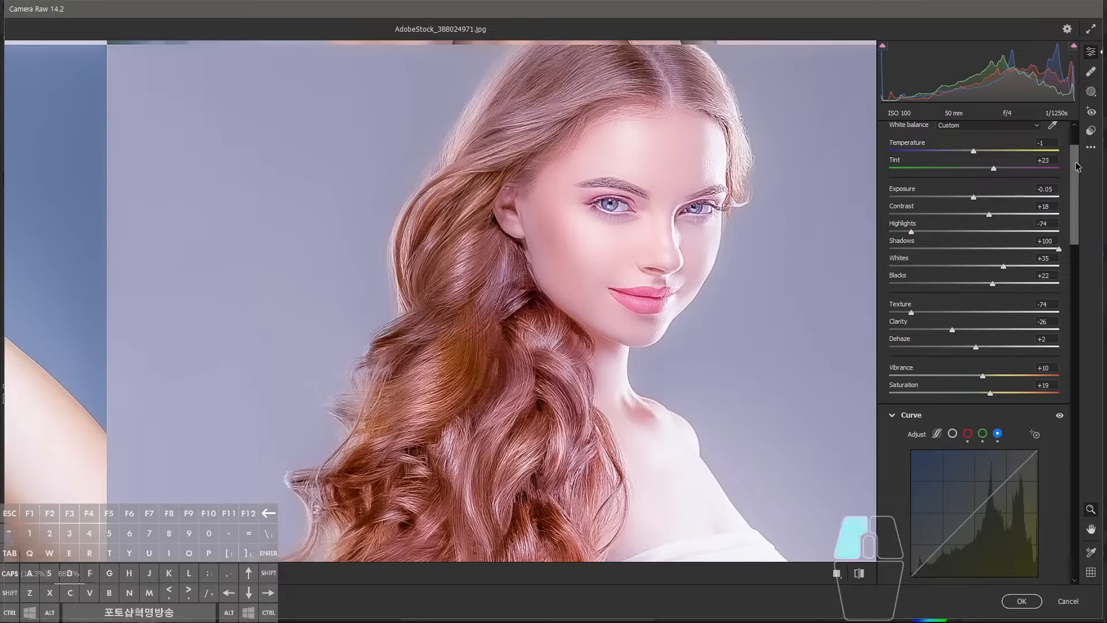
pyautogui.moveTo(990, 391)
pyautogui.mouseDown()
pyautogui.moveTo(971, 392)
pyautogui.moveTo(979, 381)
pyautogui.mouseUp()
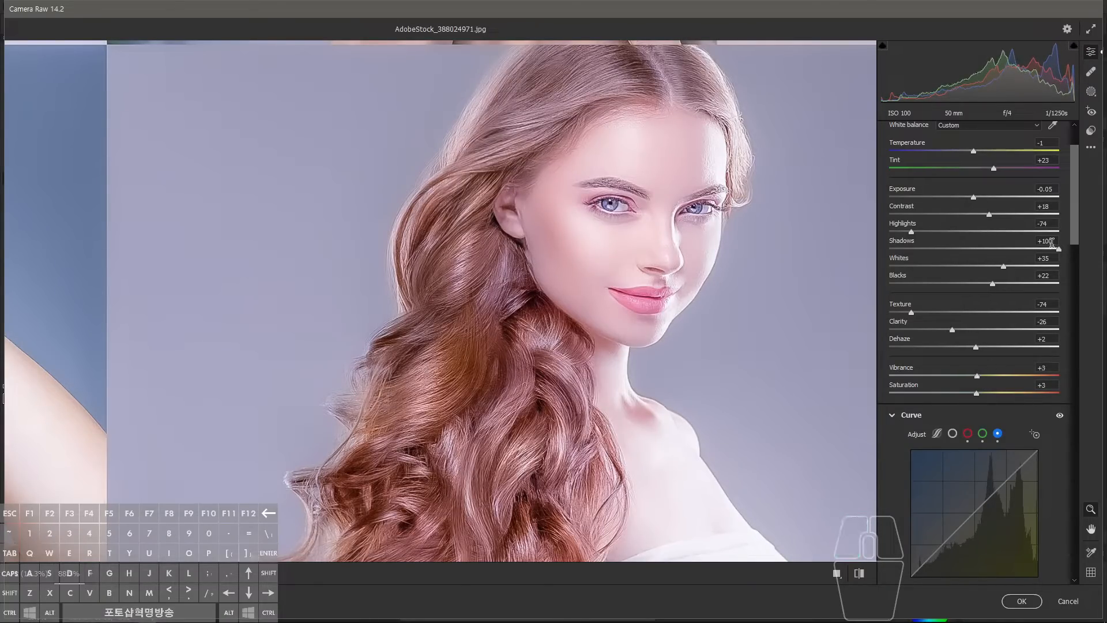
# - Apply the Clean - Skin Cool Tone preset again and review its Basic adjustments and Color Grading wheels
pyautogui.click(1091, 131)
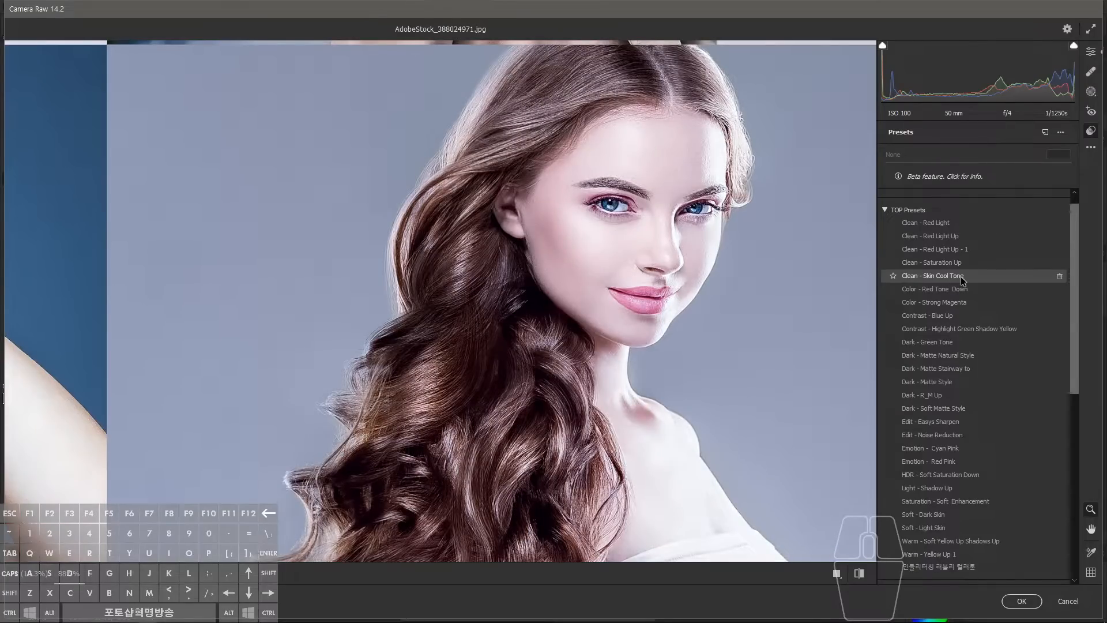
pyautogui.click(953, 279)
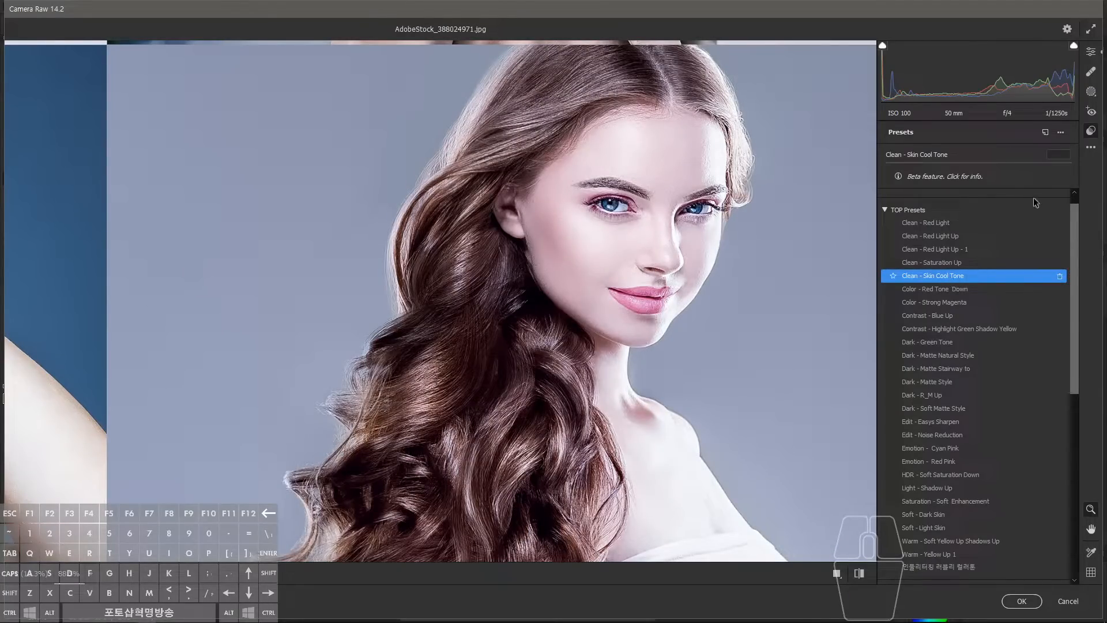
pyautogui.click(1090, 52)
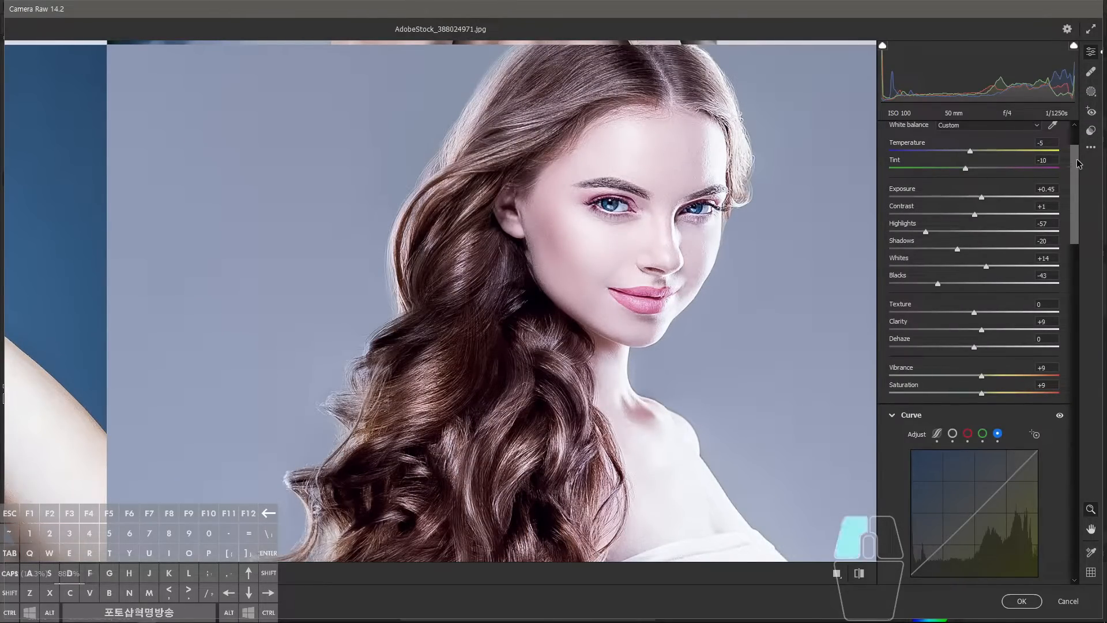
pyautogui.scroll(-1, 987, 230)
pyautogui.scroll(3, 987, 229)
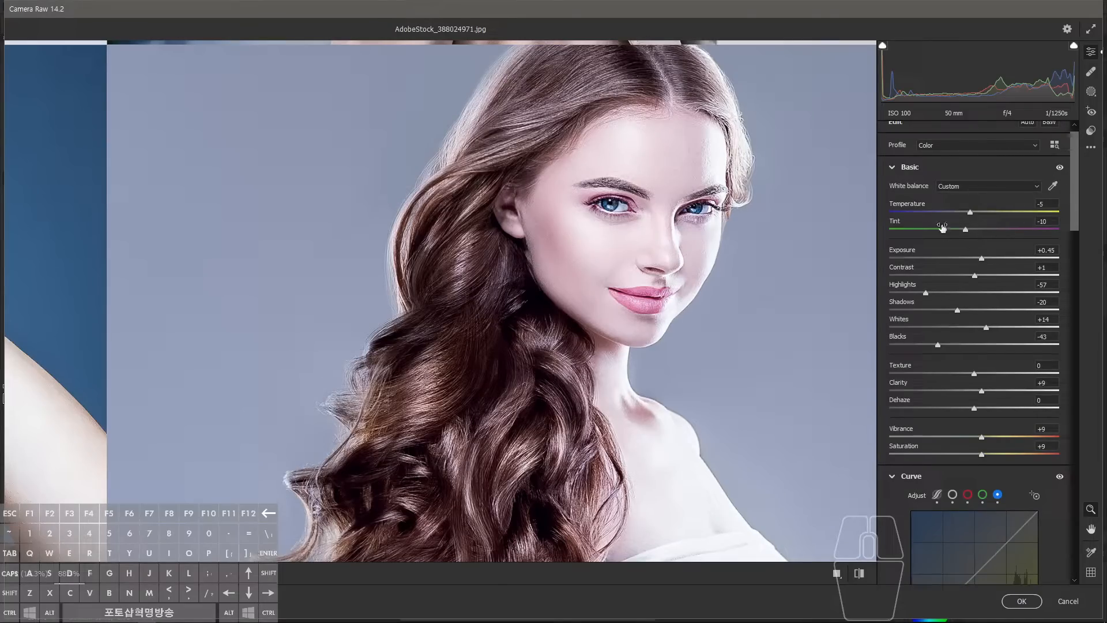
pyautogui.moveTo(1074, 206); pyautogui.dragTo(1085, 303)
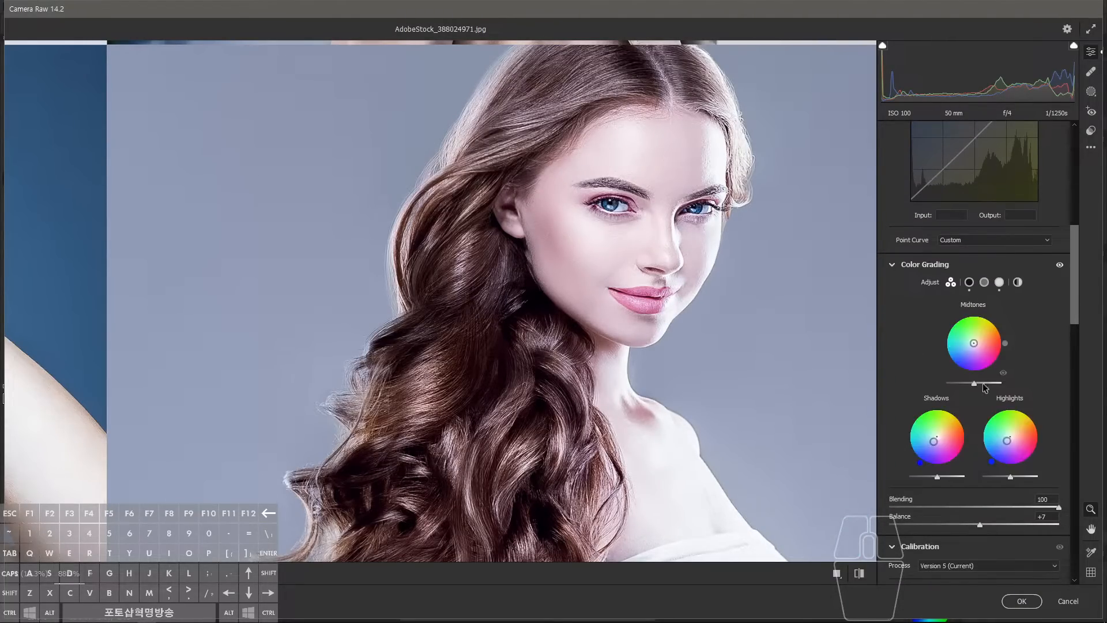
pyautogui.scroll(-10, 1077, 303)
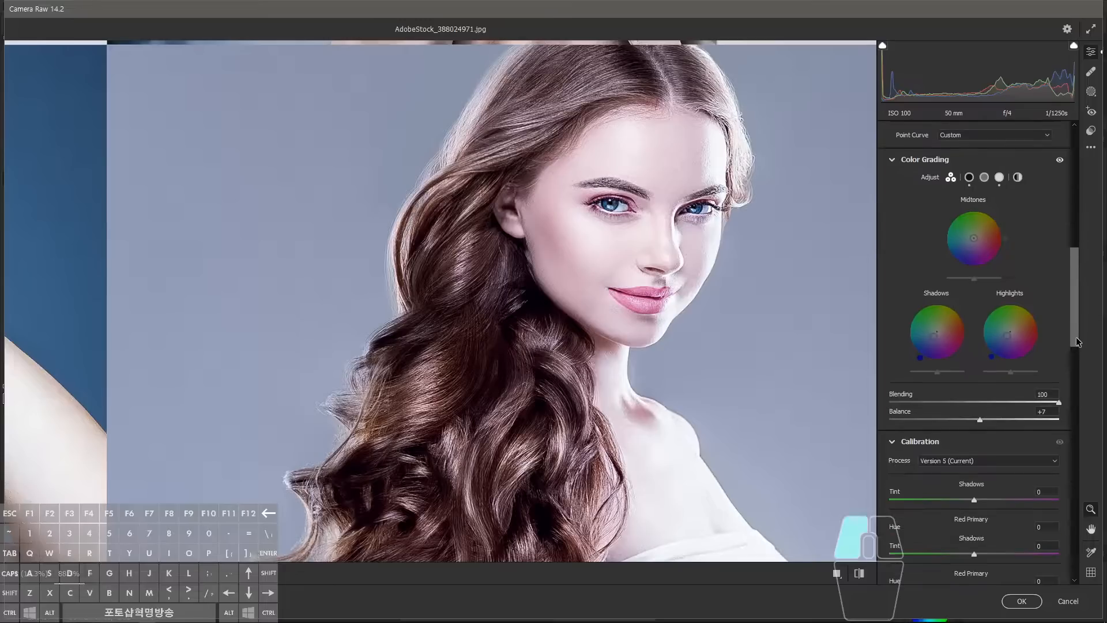
pyautogui.moveTo(1072, 318); pyautogui.dragTo(1083, 136)
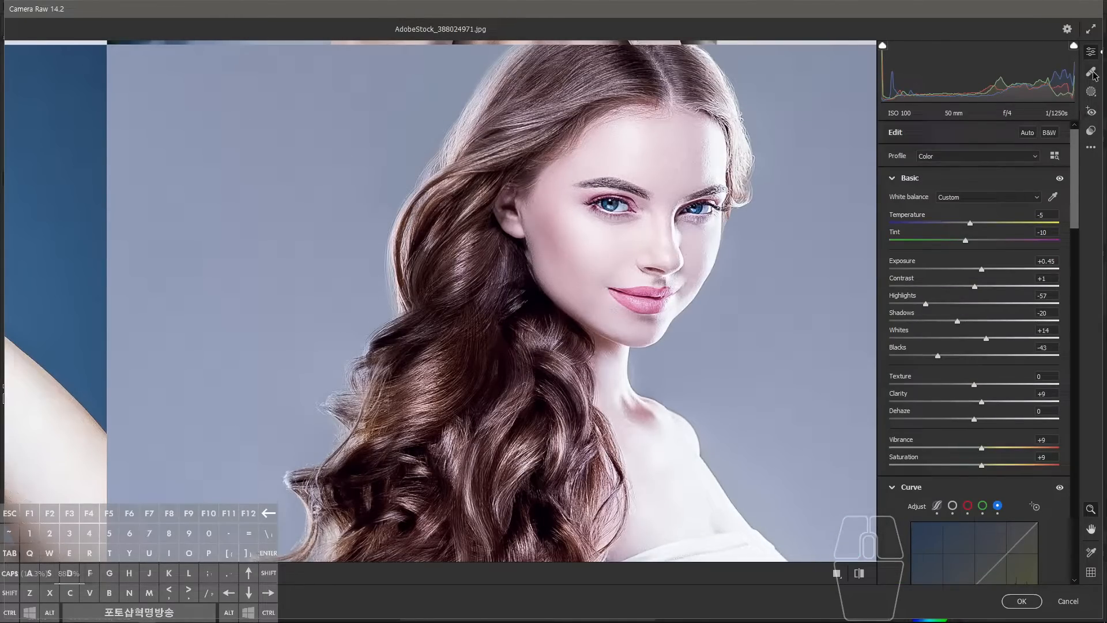
# - Apply the Color - Red Tone Down preset and examine its Basic, Calibration and Color Mixer saturation settings
pyautogui.click(1091, 130)
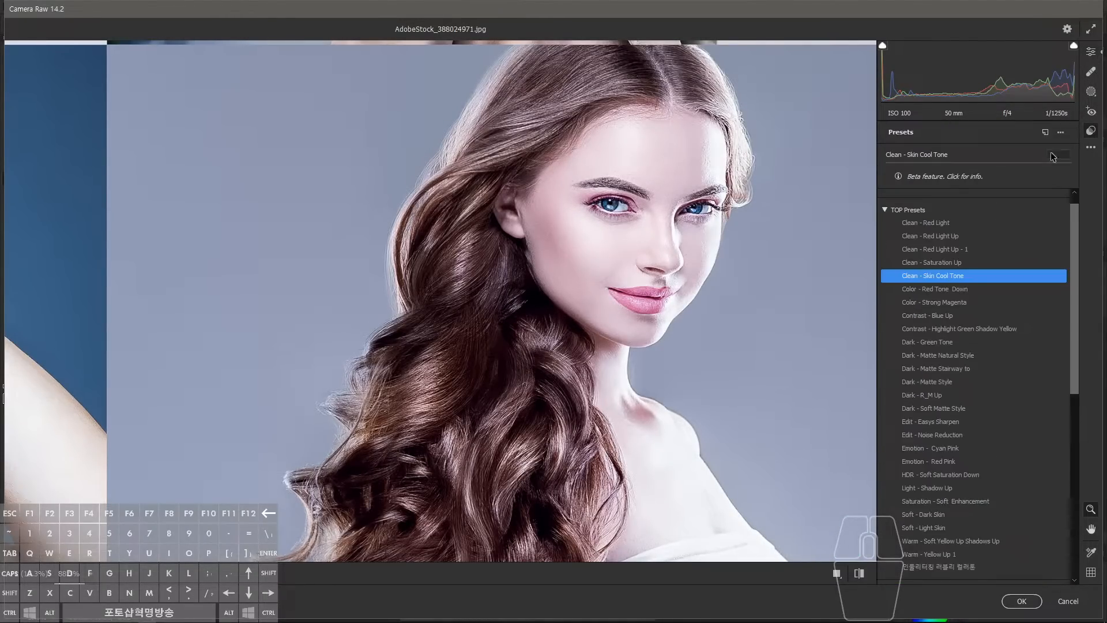
pyautogui.click(945, 289)
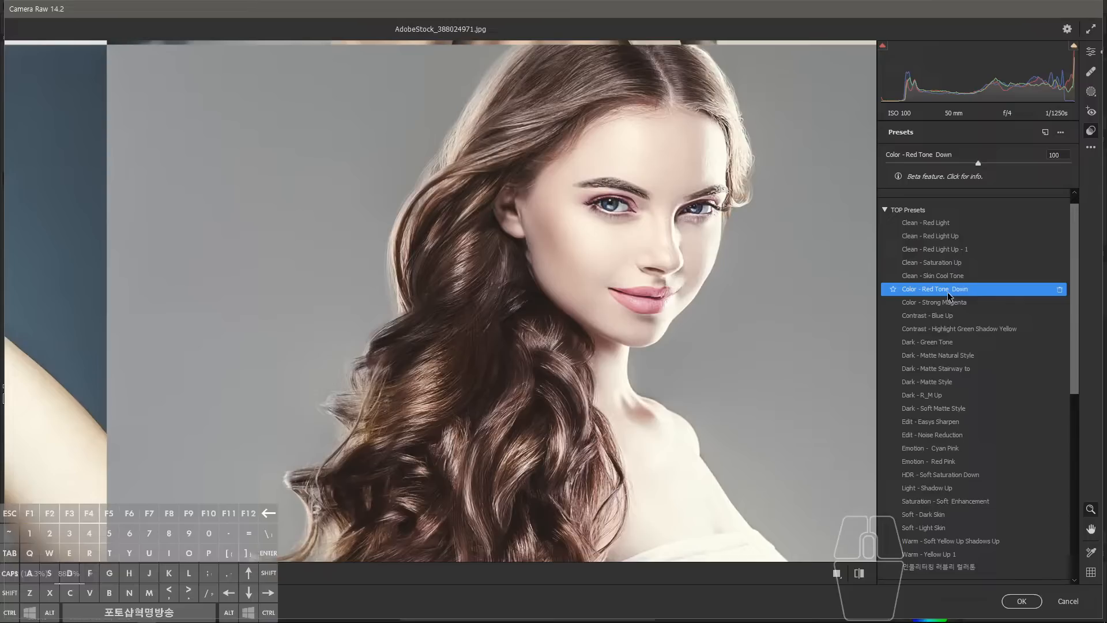
pyautogui.click(1090, 53)
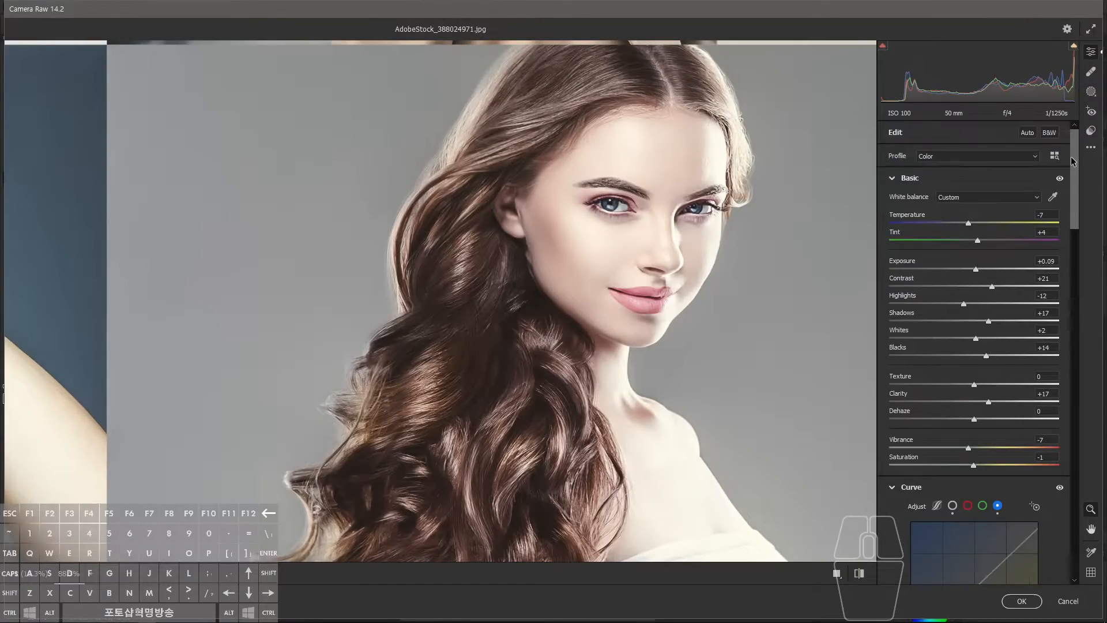
pyautogui.moveTo(1077, 171); pyautogui.dragTo(1061, 334)
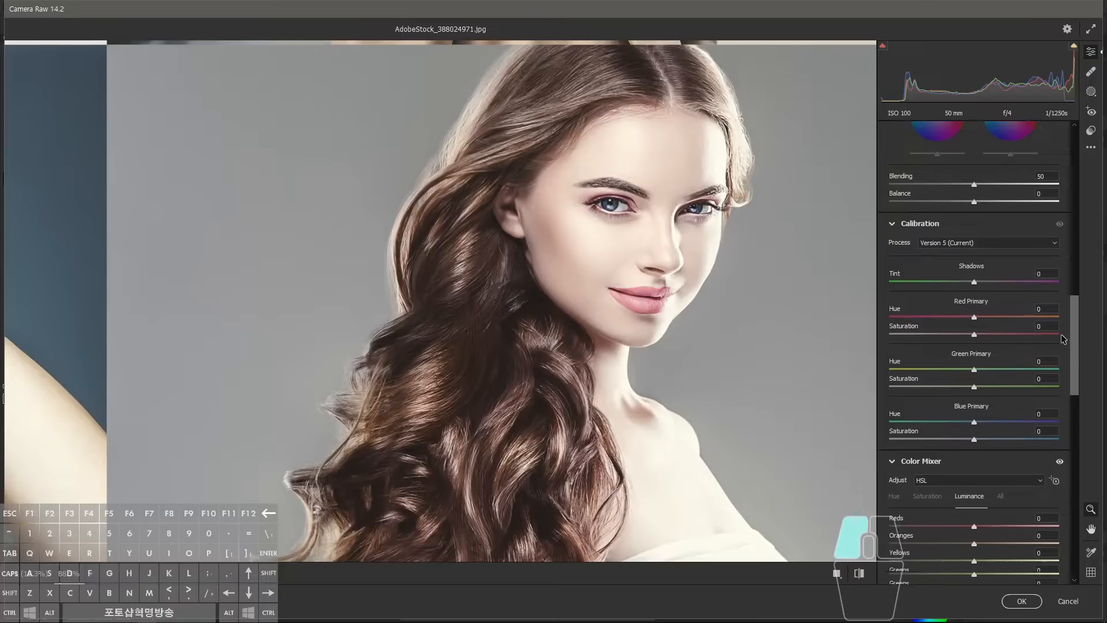
pyautogui.scroll(-5, 1060, 335)
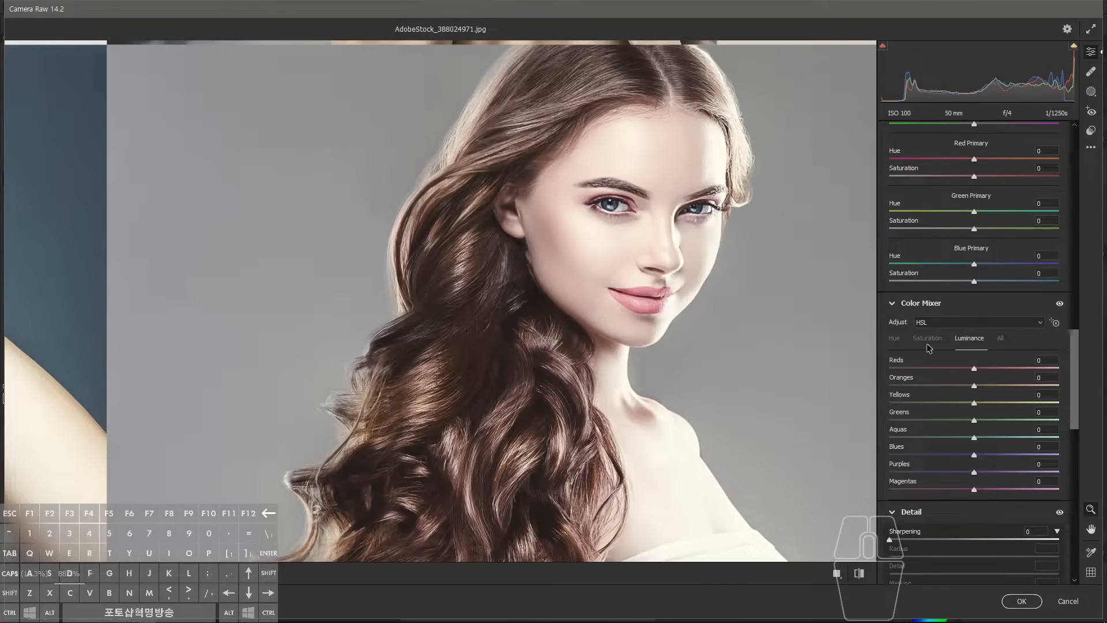
pyautogui.click(927, 343)
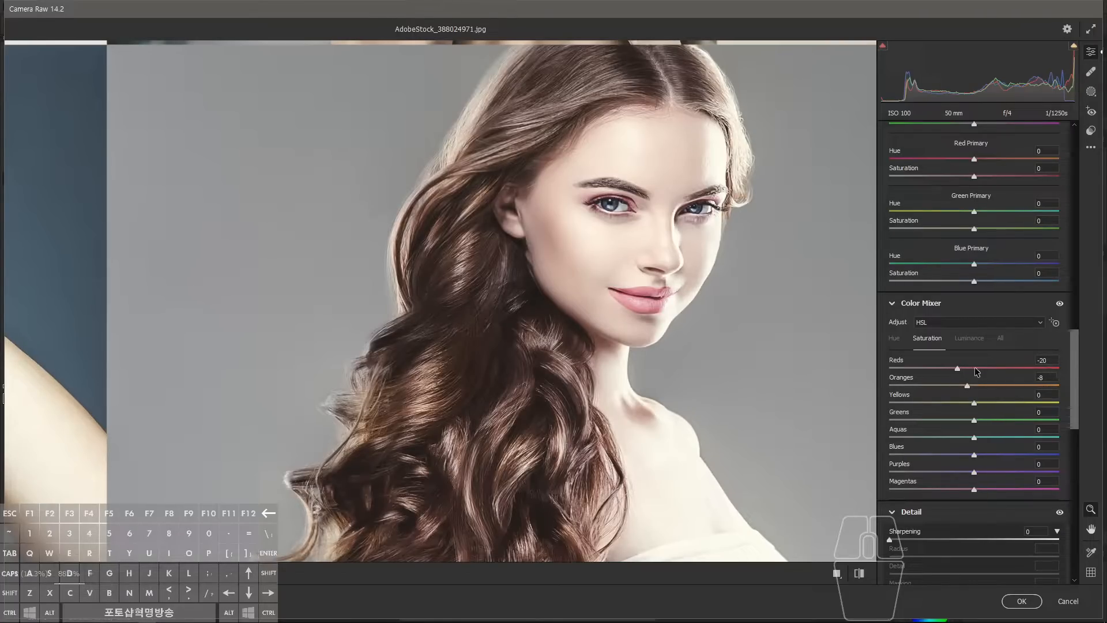
# - Cool the portrait's white balance by setting Temperature to -10
pyautogui.moveTo(1078, 359); pyautogui.dragTo(1092, 155)
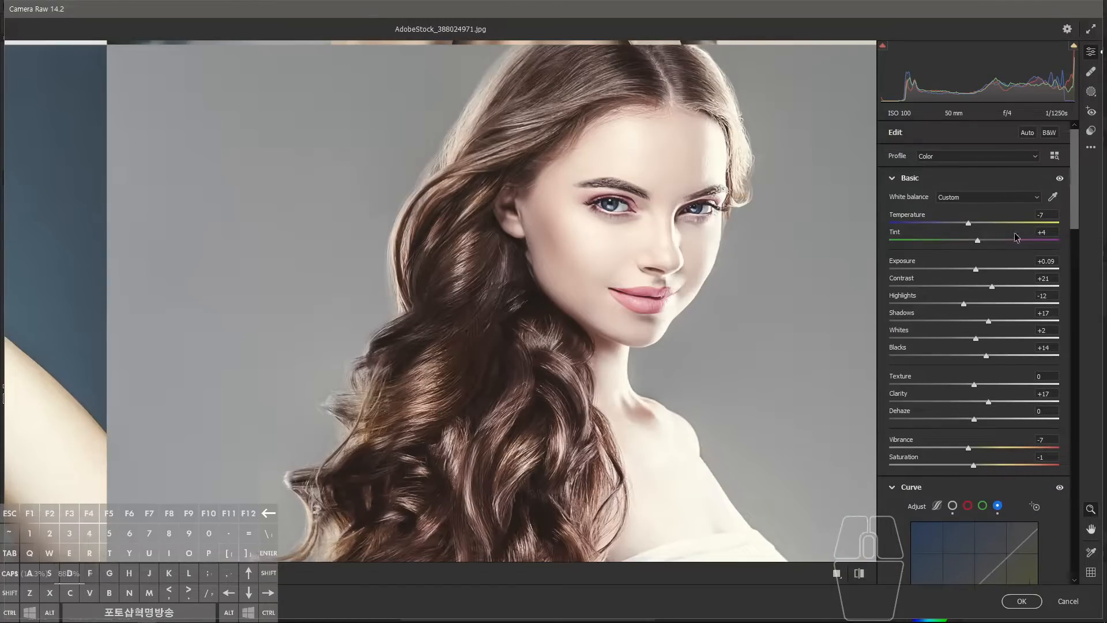
pyautogui.moveTo(974, 226)
pyautogui.mouseDown()
pyautogui.moveTo(985, 224)
pyautogui.moveTo(968, 220)
pyautogui.mouseUp()
pyautogui.moveTo(966, 446); pyautogui.dragTo(968, 445)
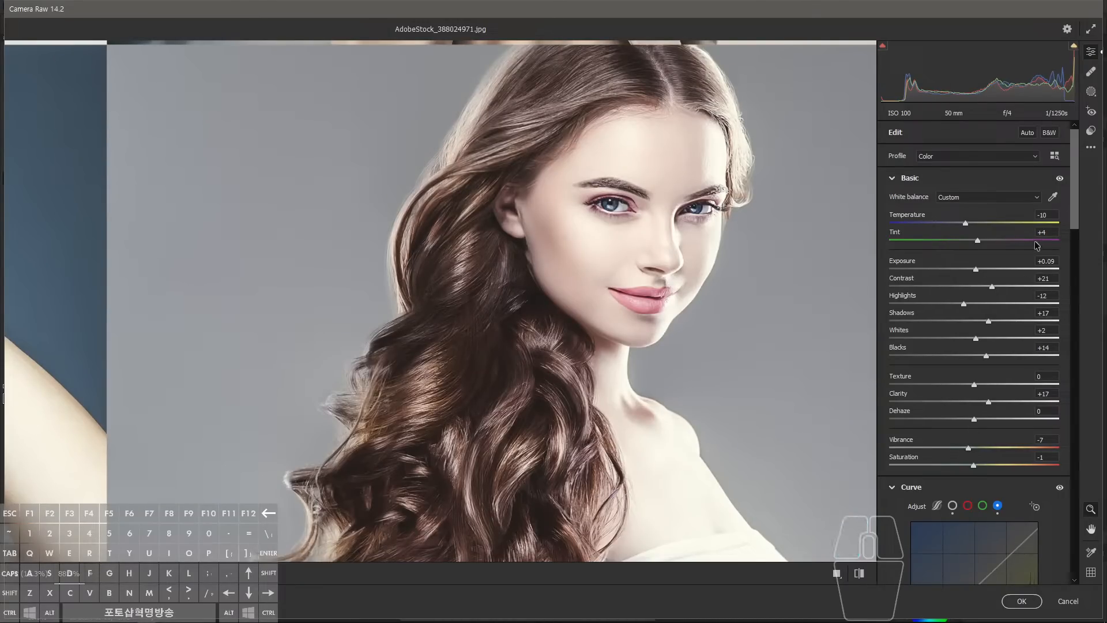
# - Compare the portrait with and without the Basic adjustments by switching their visibility off and on repeatedly
pyautogui.click(1060, 180)
pyautogui.click(1059, 178)
pyautogui.click(1059, 179)
pyautogui.click(1059, 179)
pyautogui.click(1059, 179)
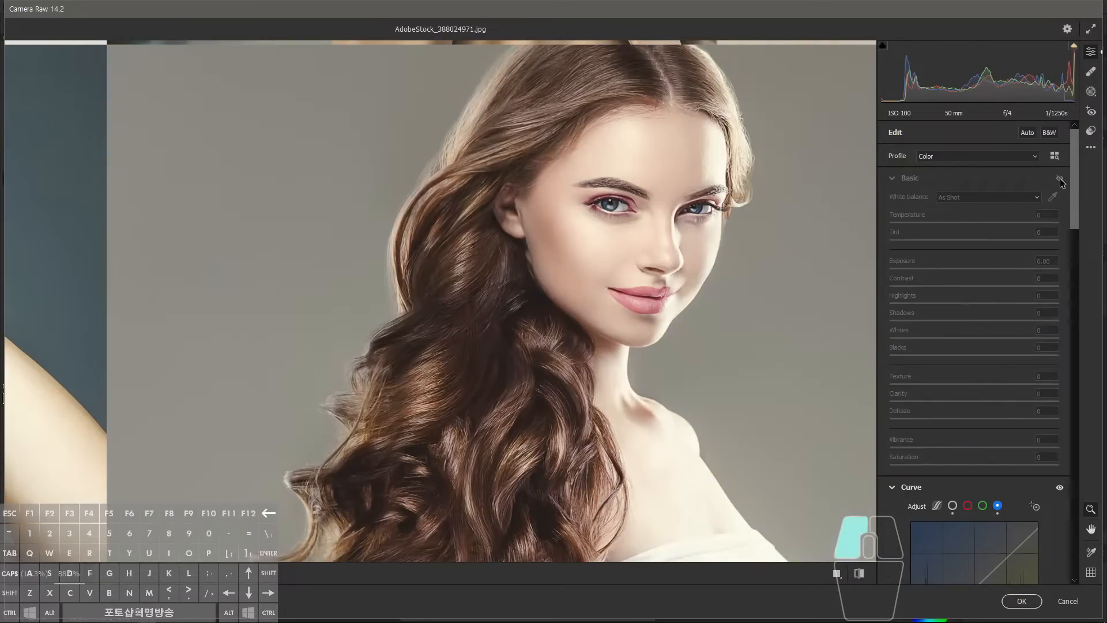
pyautogui.click(1060, 178)
pyautogui.click(1060, 178)
pyautogui.click(1060, 179)
pyautogui.click(1060, 179)
pyautogui.click(1060, 178)
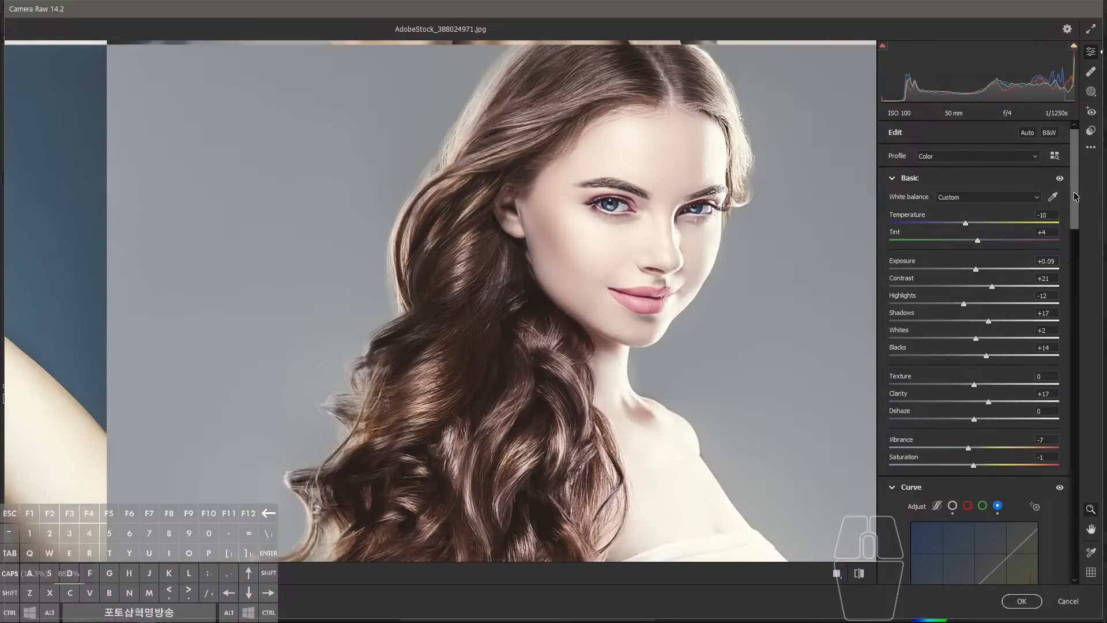
# - Compare the portrait with and without the Curve adjustments, leaving them switched on
pyautogui.scroll(-5, 1063, 231)
pyautogui.click(1060, 233)
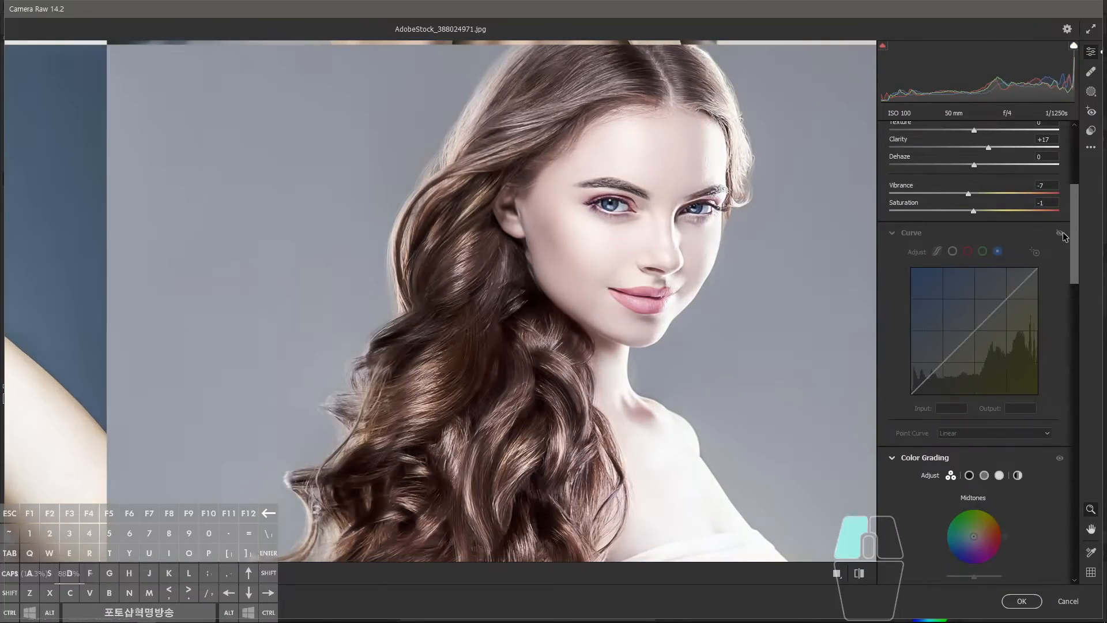
pyautogui.click(1061, 234)
pyautogui.click(1061, 234)
pyautogui.click(1060, 233)
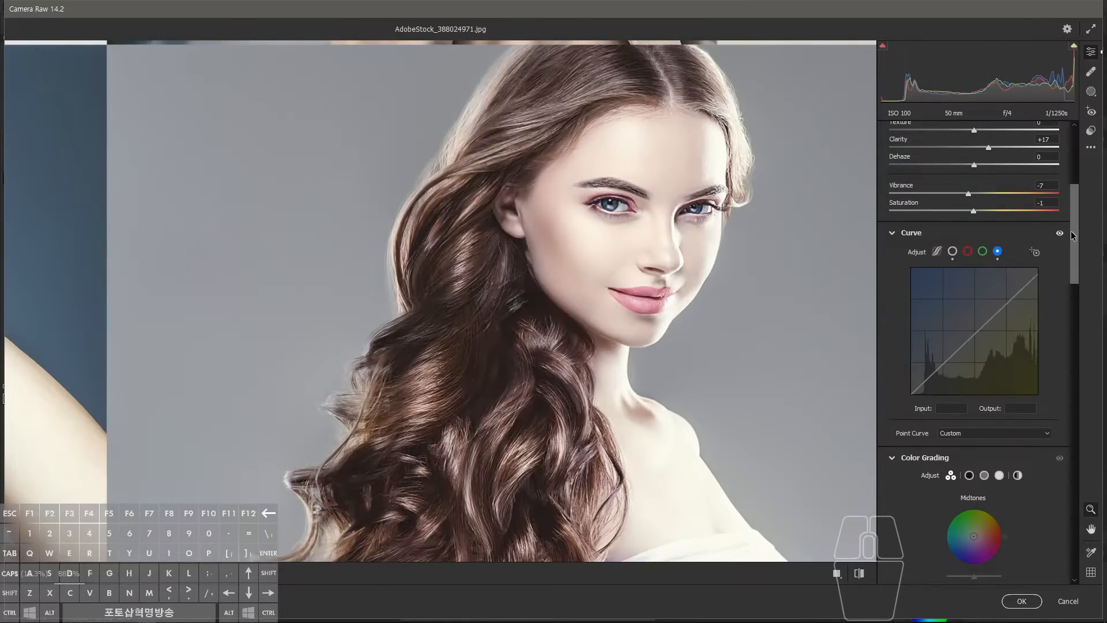
# - Try an orange midtone tint in Color Grading with hue 34 and saturation 50, and reset the wheel
pyautogui.moveTo(1073, 235); pyautogui.dragTo(1075, 288)
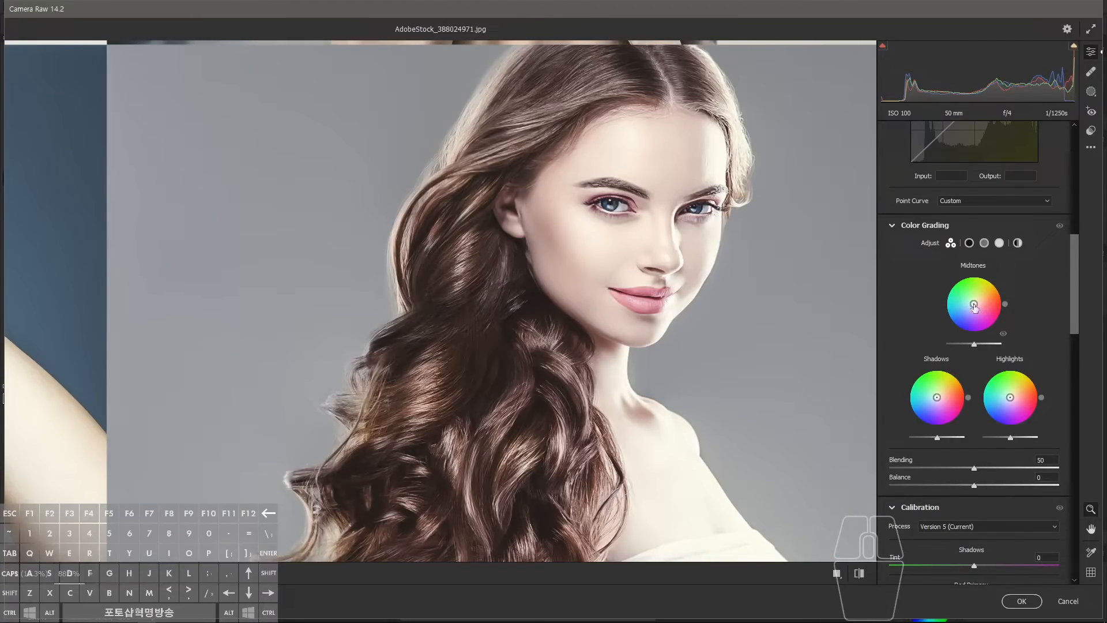
pyautogui.moveTo(974, 307); pyautogui.dragTo(983, 296)
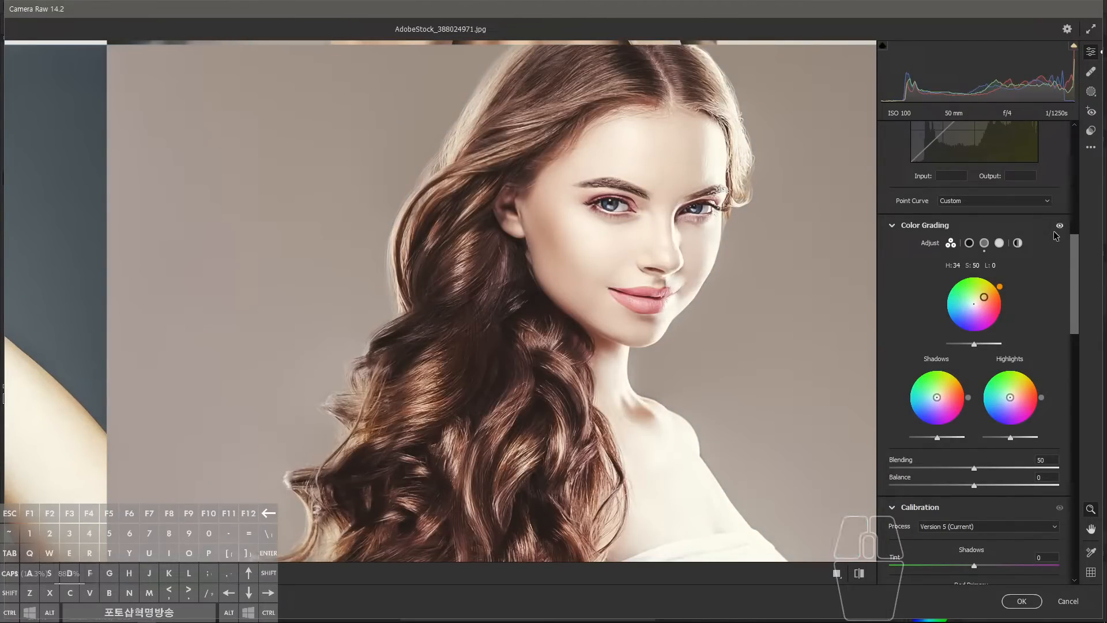
pyautogui.doubleClick(983, 296)
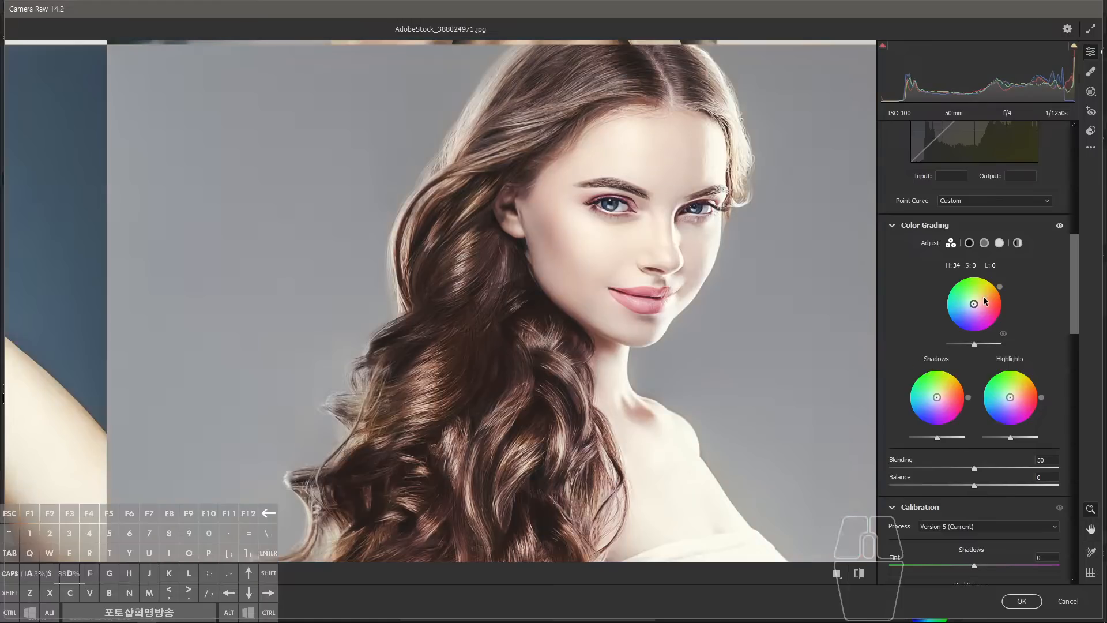
# - Compare the portrait with and without the Color Mixer adjustments and review the preset's Detail settings
pyautogui.moveTo(1075, 262); pyautogui.dragTo(1076, 365)
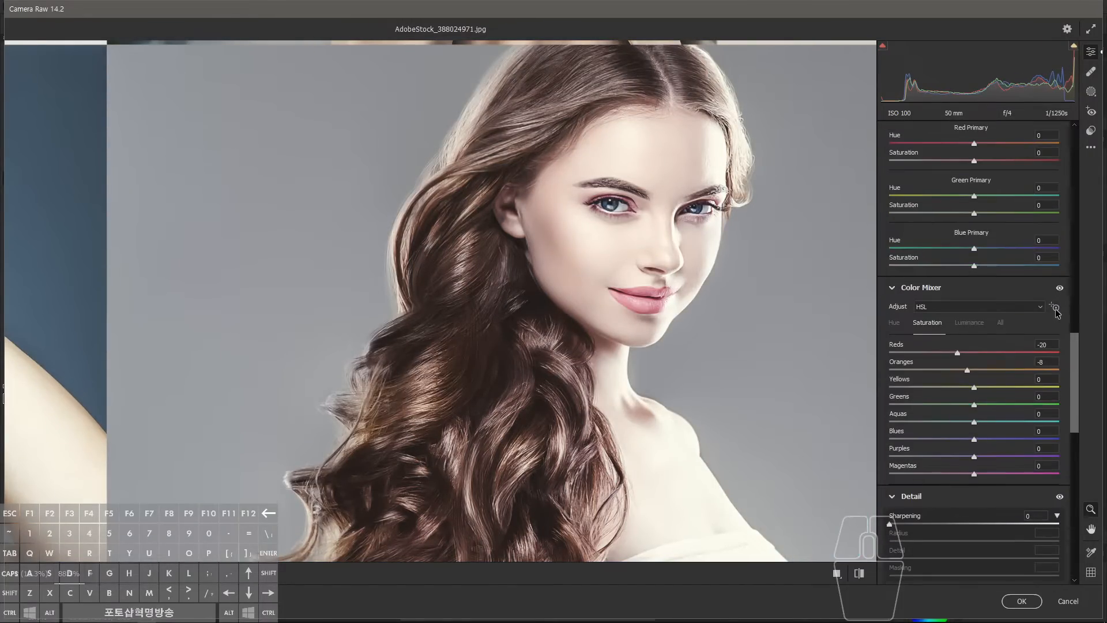
pyautogui.click(1060, 288)
pyautogui.click(1059, 288)
pyautogui.scroll(-5, 1075, 352)
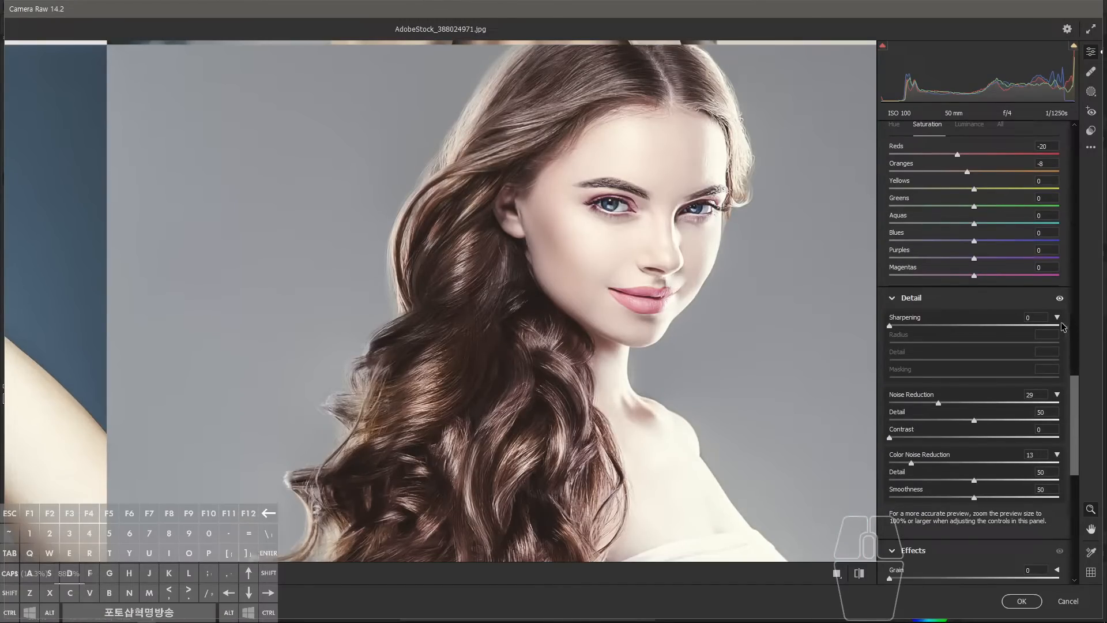
pyautogui.click(1060, 301)
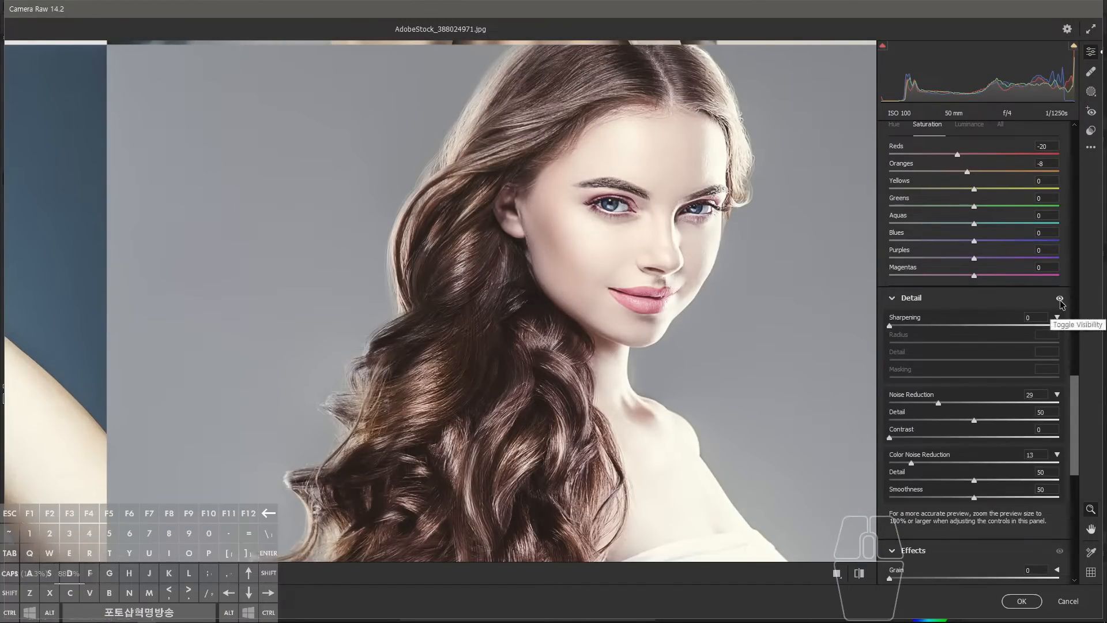
pyautogui.moveTo(1071, 387); pyautogui.dragTo(1073, 147)
# - Apply the Color - Strong Magenta preset and inspect its Color Mixer, Detail, Effects and Basic settings
pyautogui.click(1093, 132)
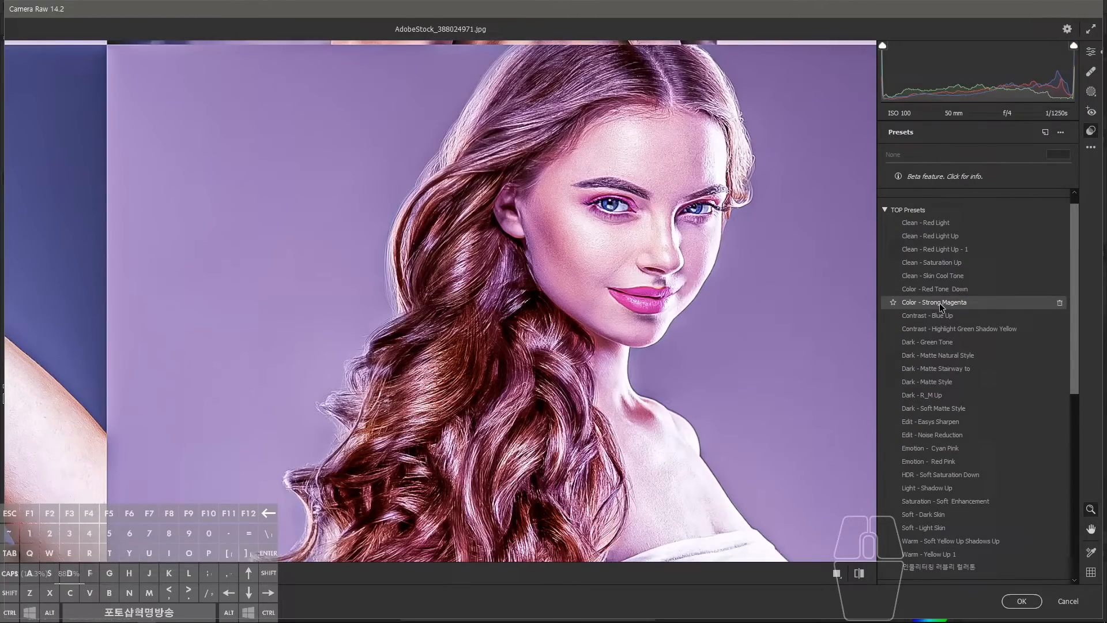
pyautogui.click(940, 307)
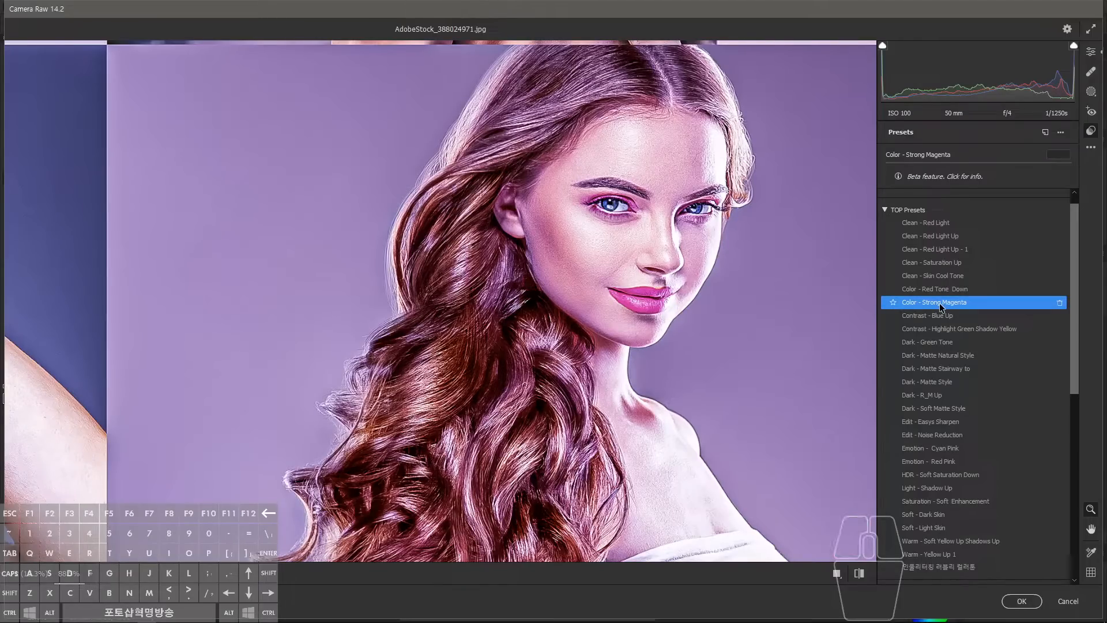
pyautogui.click(1091, 51)
pyautogui.moveTo(1076, 173); pyautogui.dragTo(1069, 417)
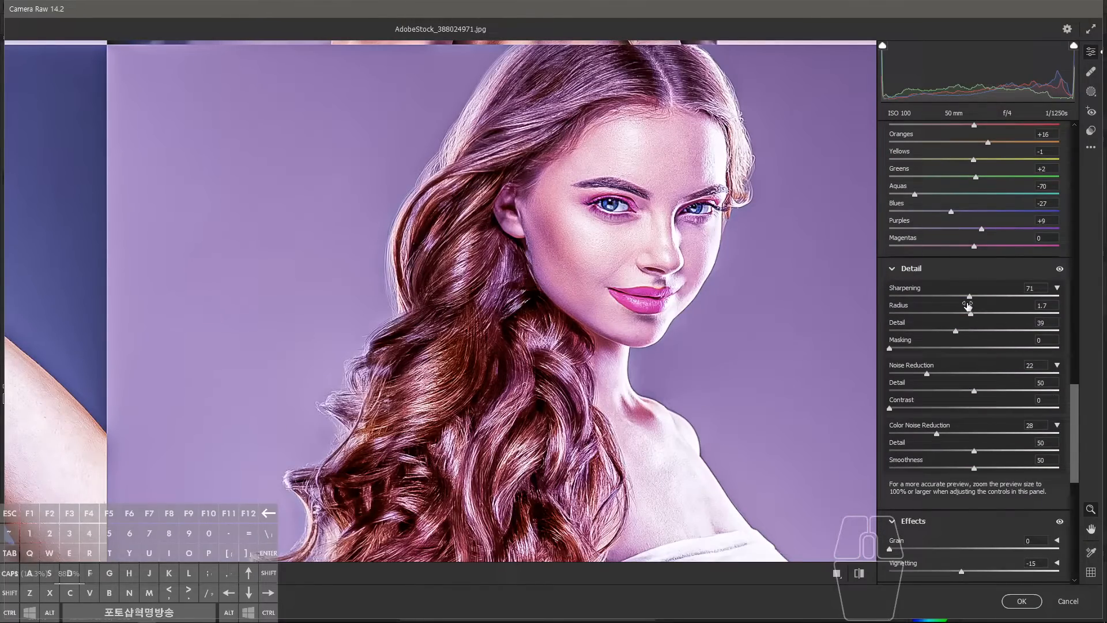
pyautogui.moveTo(1076, 398); pyautogui.dragTo(1077, 170)
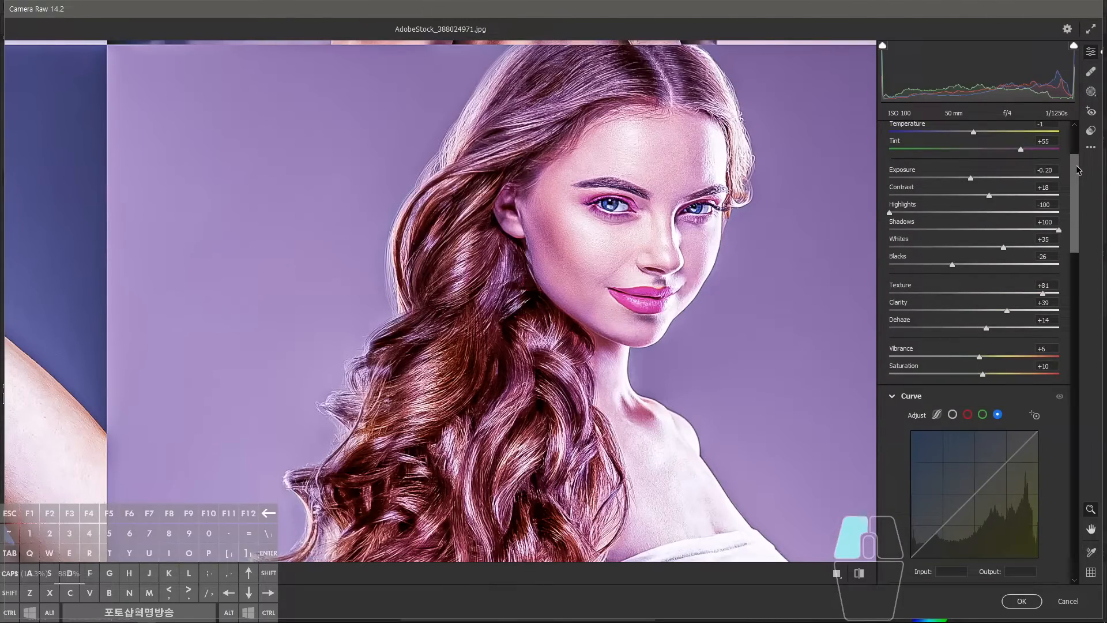
# - Apply the Contrast - Blue Up preset and review its Color Grading and Calibration settings
pyautogui.moveTo(1007, 311); pyautogui.dragTo(1033, 294)
pyautogui.click(1089, 135)
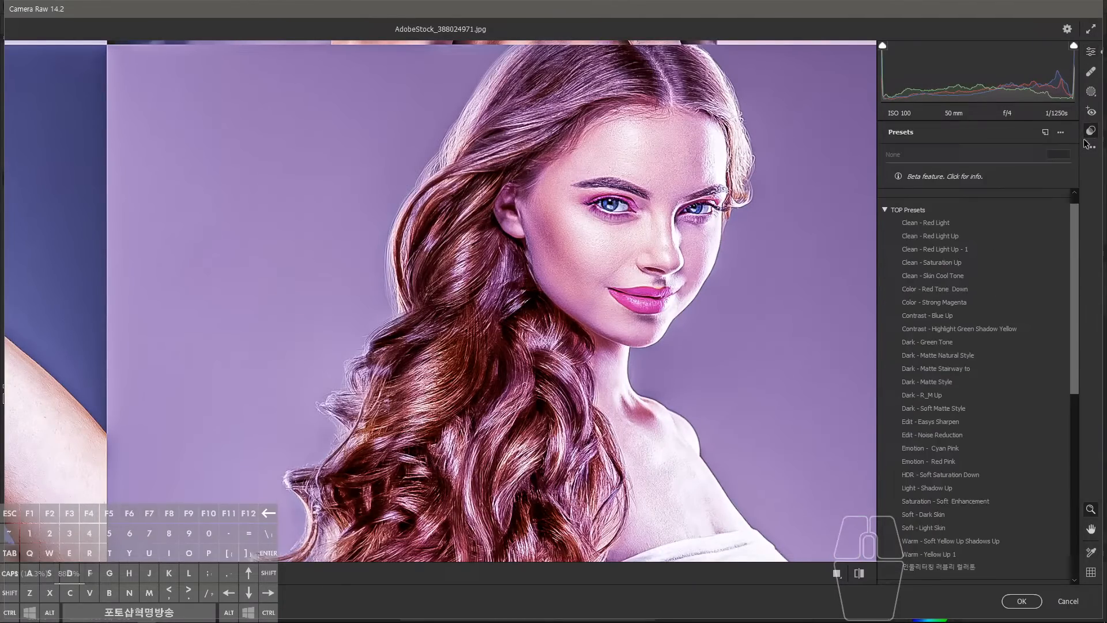
pyautogui.click(952, 316)
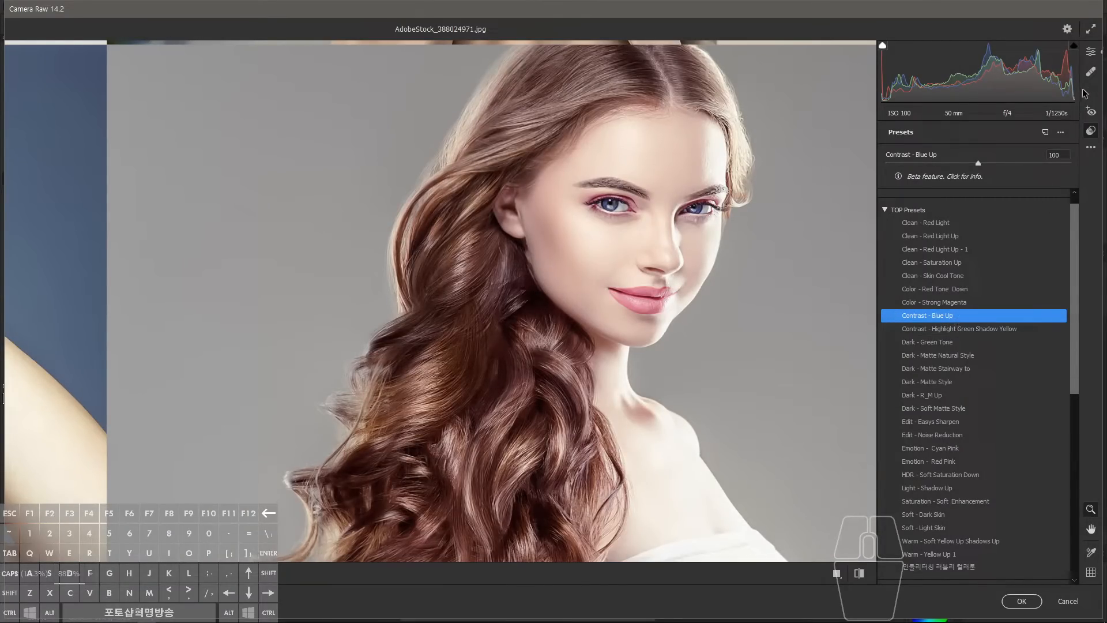
pyautogui.click(1090, 52)
pyautogui.scroll(-3, 1073, 234)
pyautogui.scroll(-10, 1073, 233)
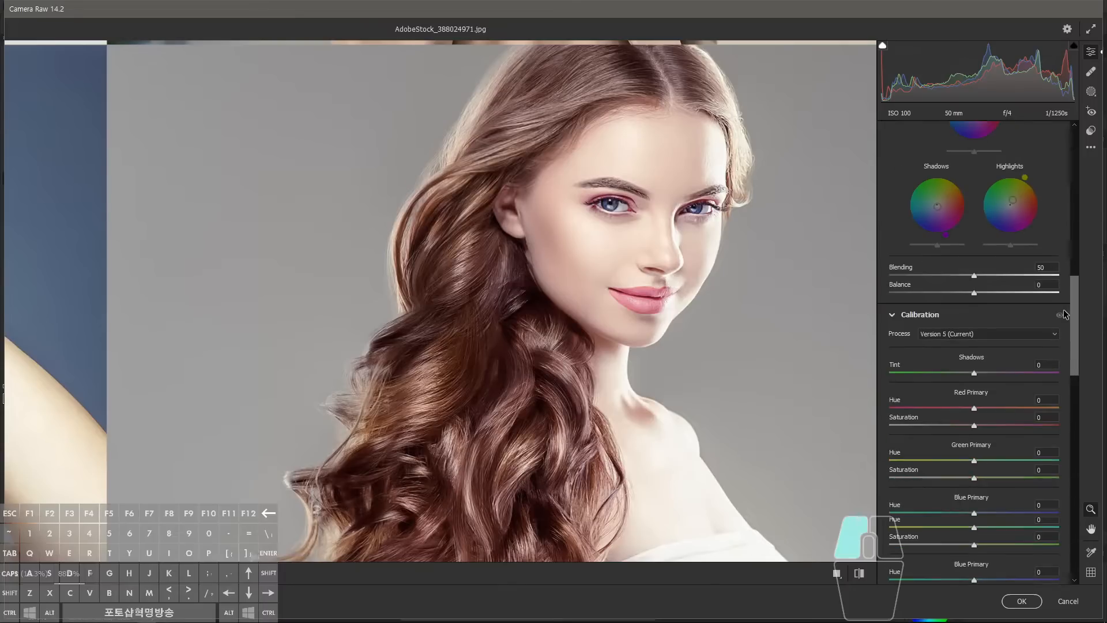
pyautogui.scroll(2, 1069, 270)
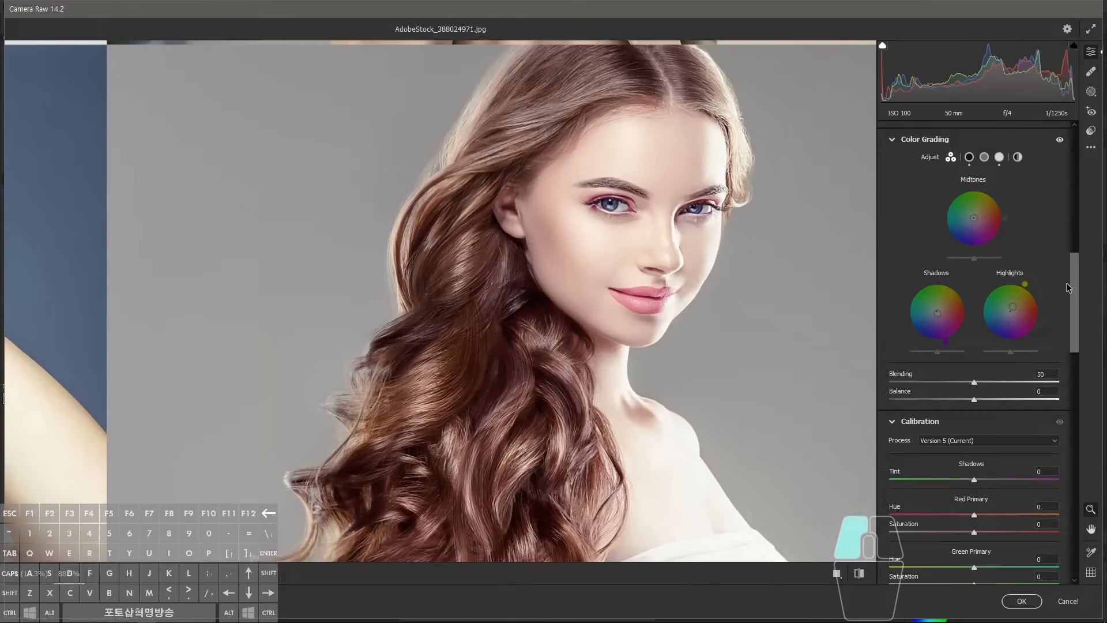
pyautogui.scroll(-5, 1067, 287)
pyautogui.scroll(10, 1072, 212)
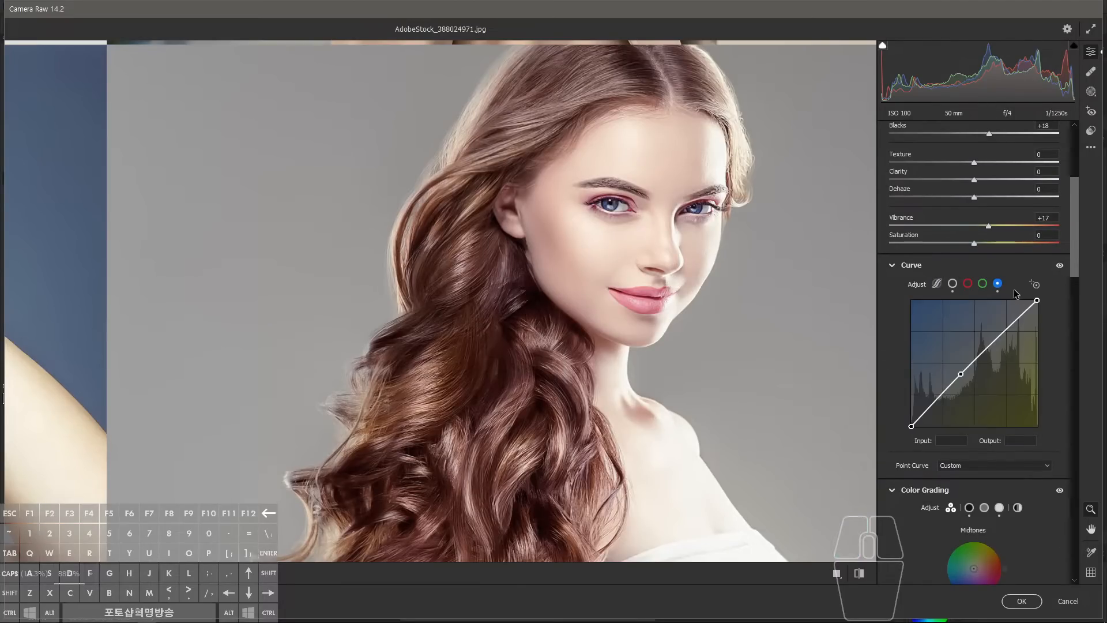
# - Compare the portrait with and without the preset's Curve adjustments, leave them on, and set Contrast to -27
pyautogui.click(1059, 266)
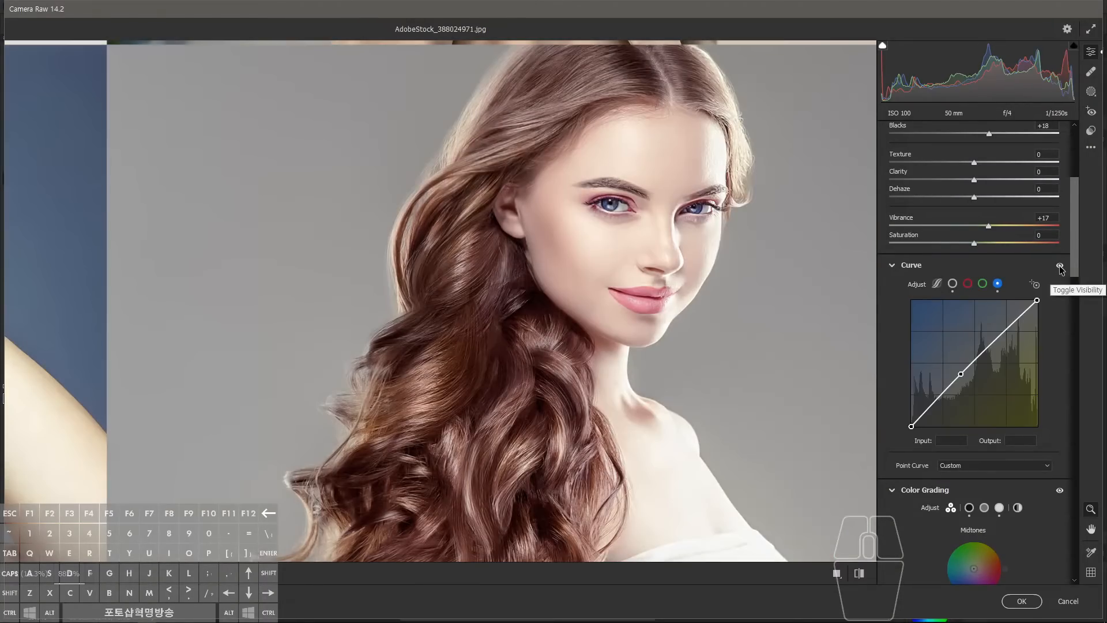
pyautogui.click(1060, 267)
pyautogui.click(1060, 266)
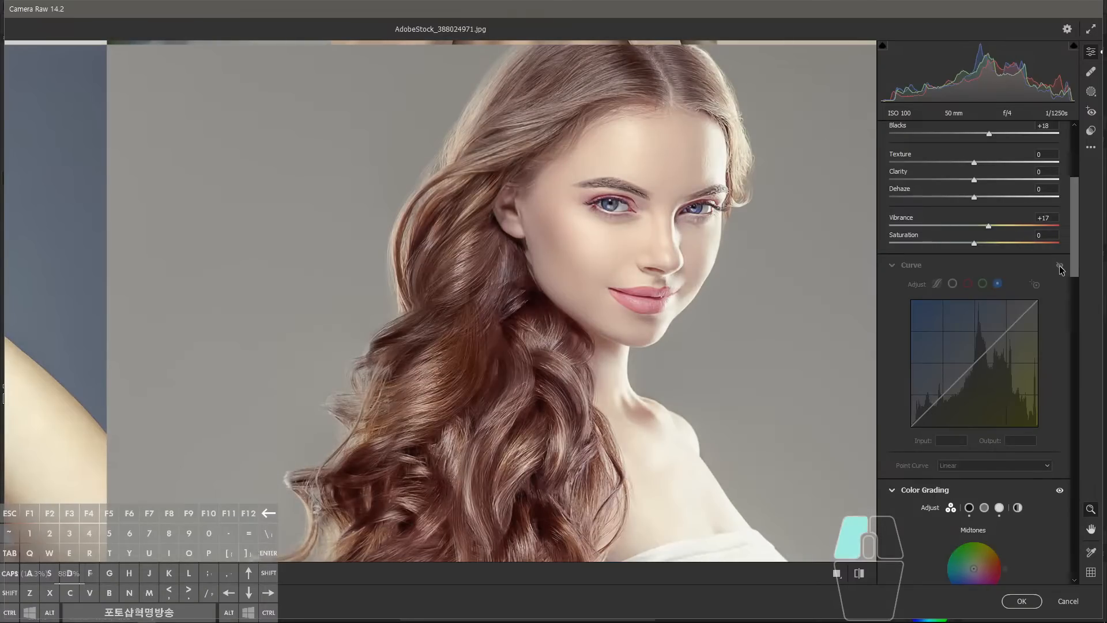
pyautogui.moveTo(1073, 246); pyautogui.dragTo(1074, 202)
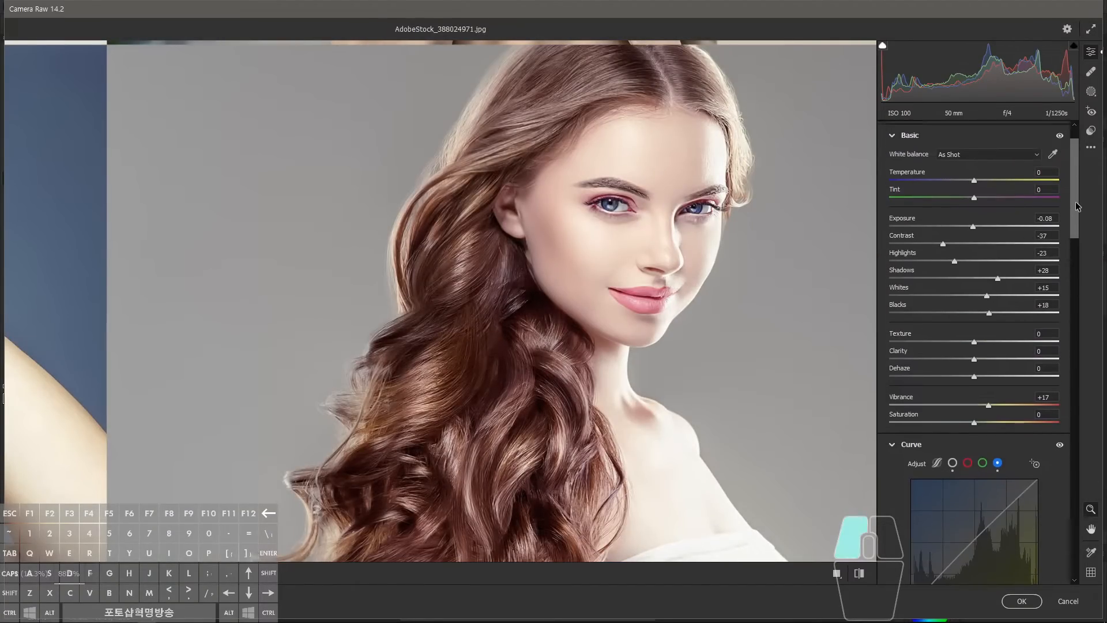
pyautogui.moveTo(945, 246); pyautogui.dragTo(952, 243)
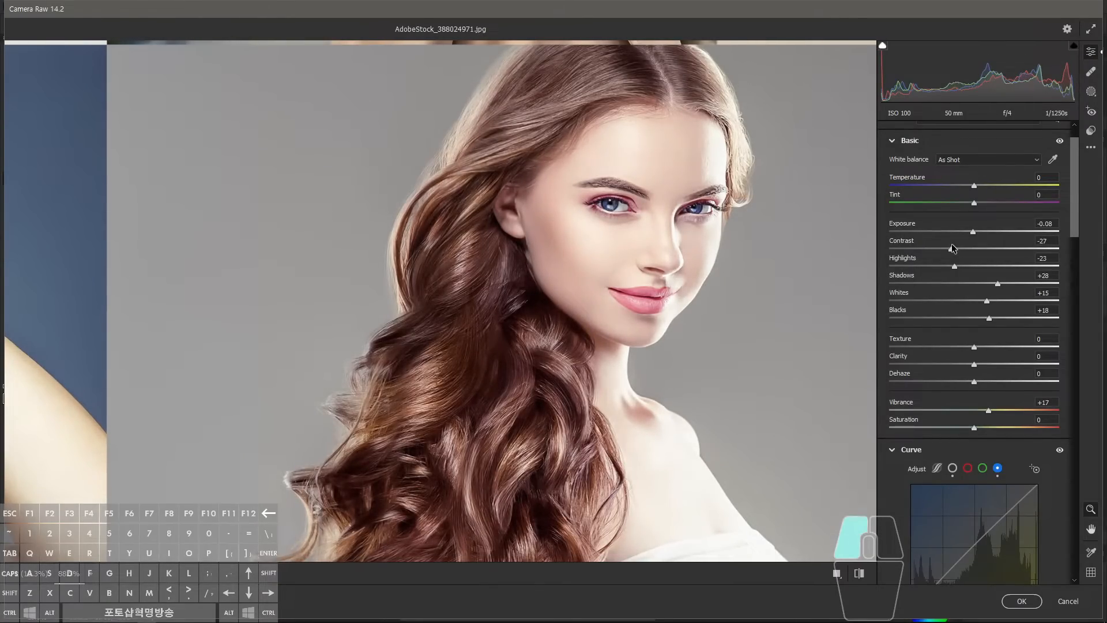
# - Apply the Contrast - Highlight Green Shadow Yellow preset and compare the portrait with and without its Color Grading
pyautogui.click(1091, 130)
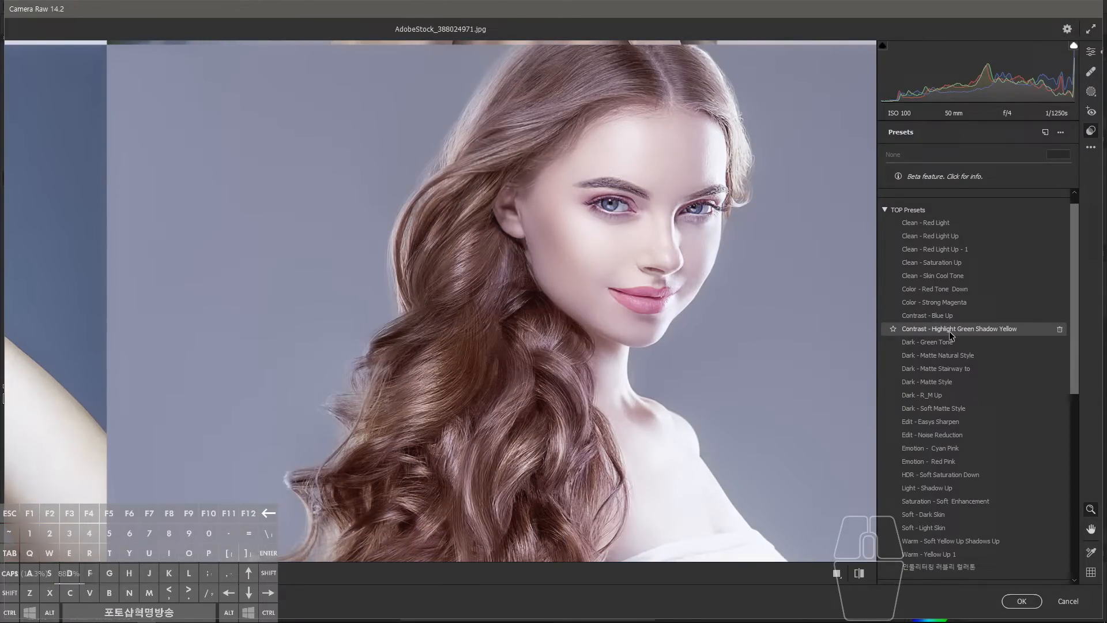
pyautogui.click(951, 335)
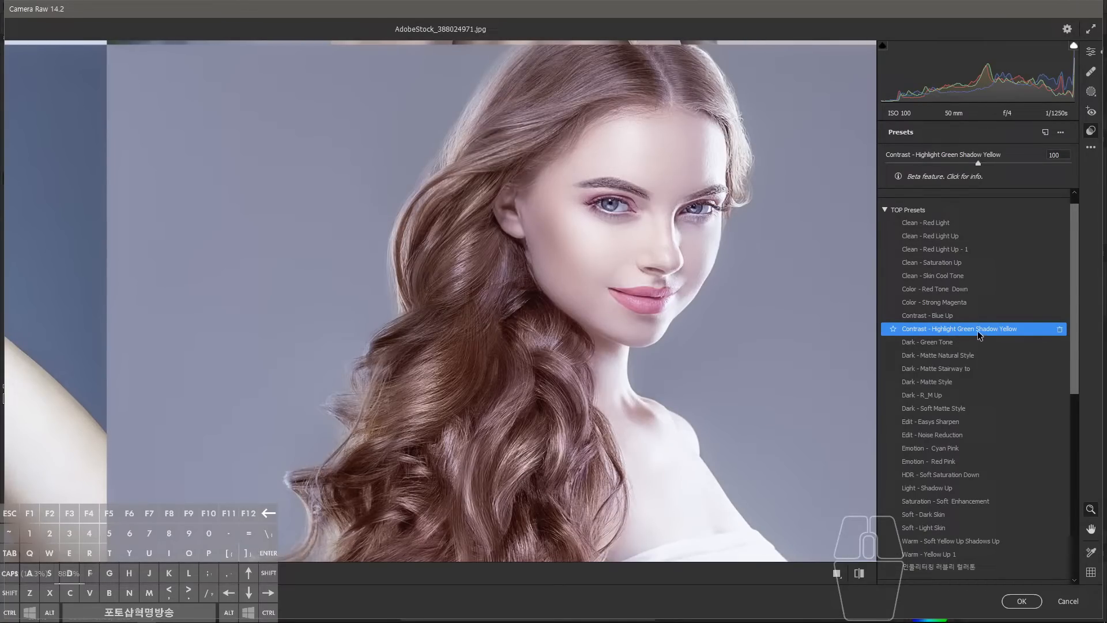
pyautogui.click(1090, 52)
pyautogui.moveTo(1074, 184); pyautogui.dragTo(1068, 265)
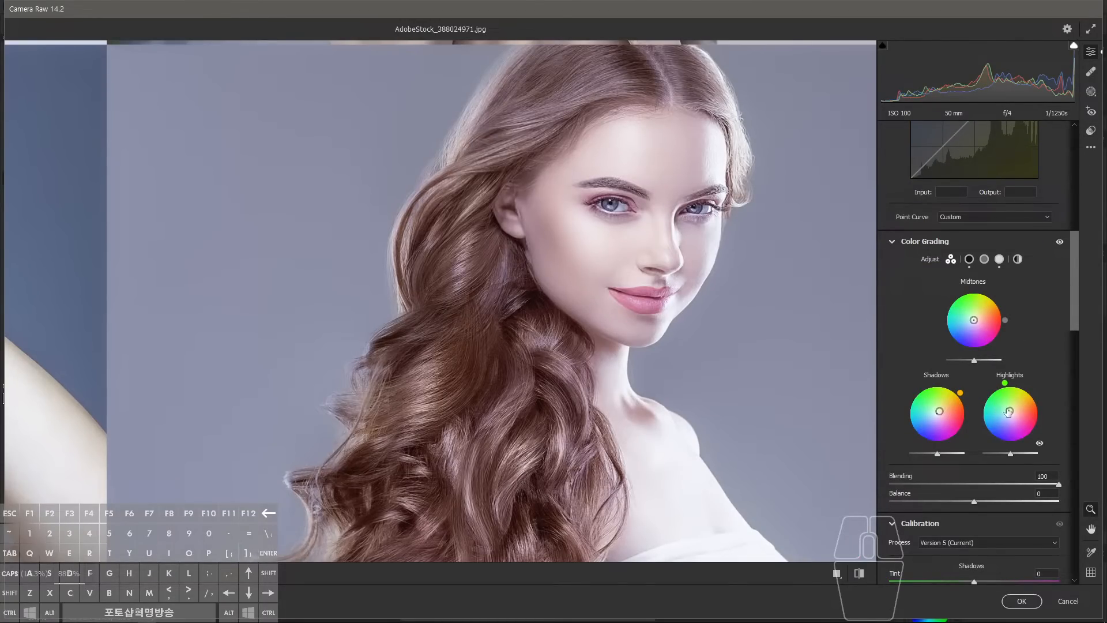
pyautogui.click(1060, 243)
pyautogui.click(1061, 244)
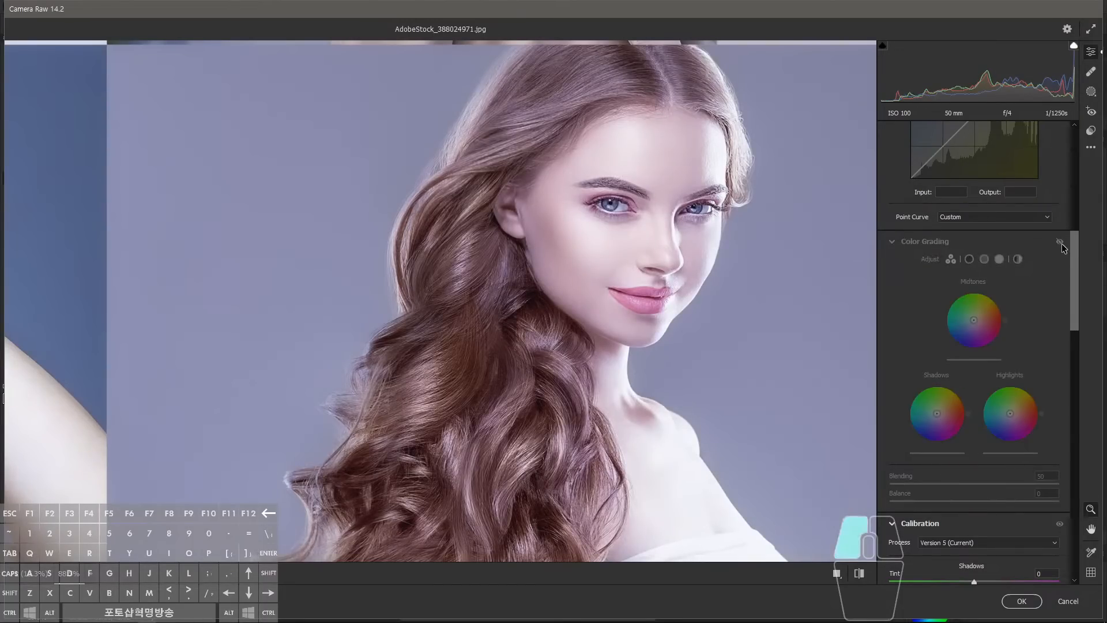
# - Apply the Dark - Green Tone preset and fit the whole portrait collage in view
pyautogui.click(1091, 130)
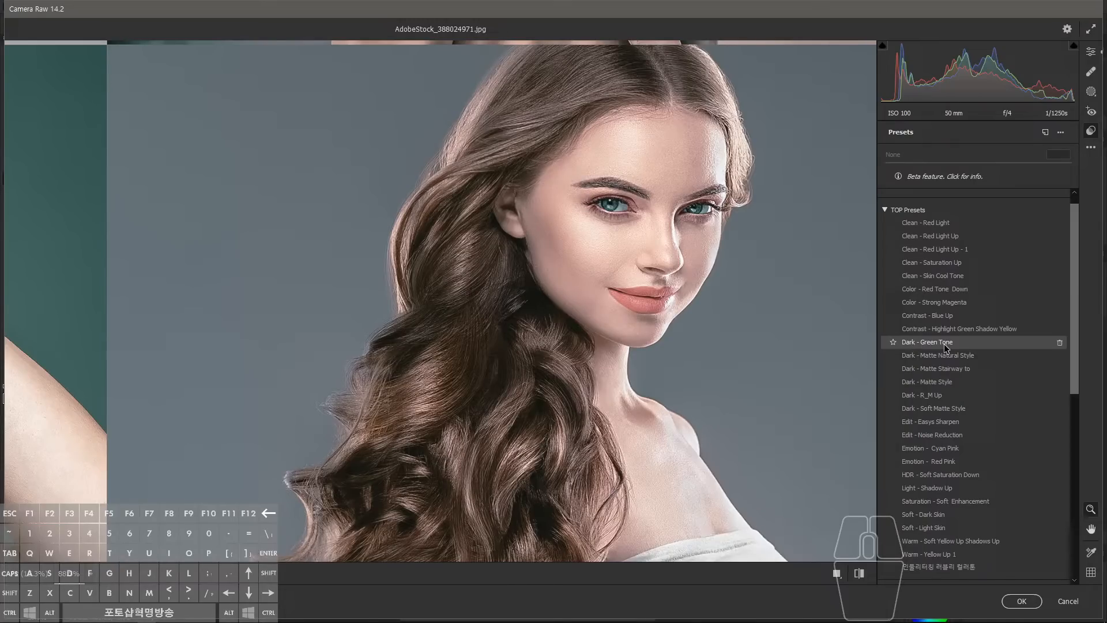
pyautogui.click(913, 344)
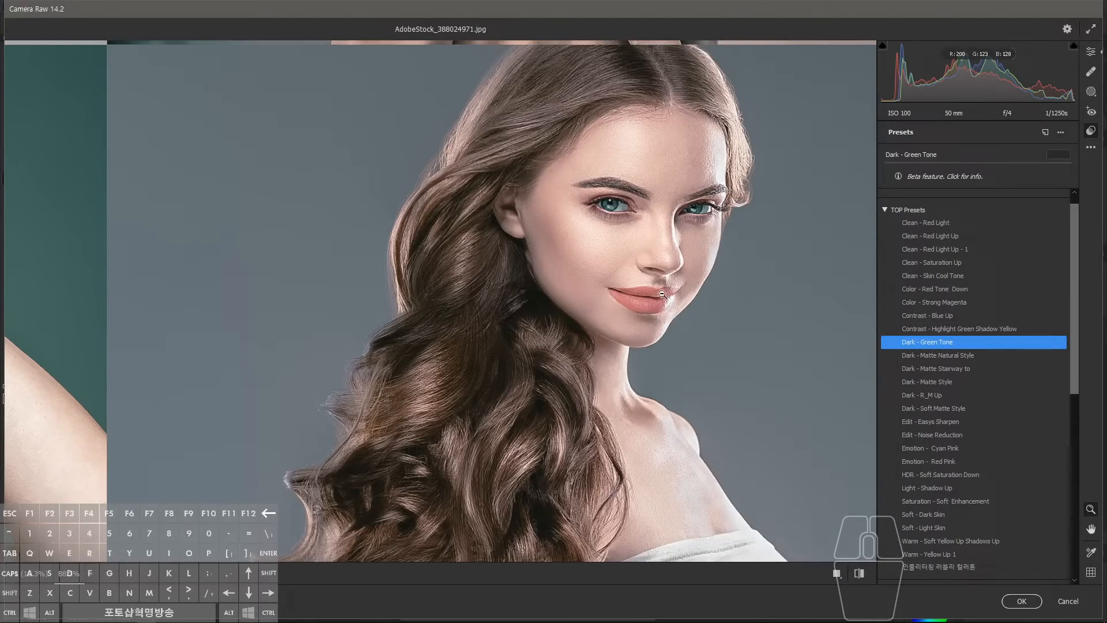
pyautogui.press('space')
pyautogui.moveTo(656, 296); pyautogui.dragTo(680, 297)
pyautogui.click(680, 297)
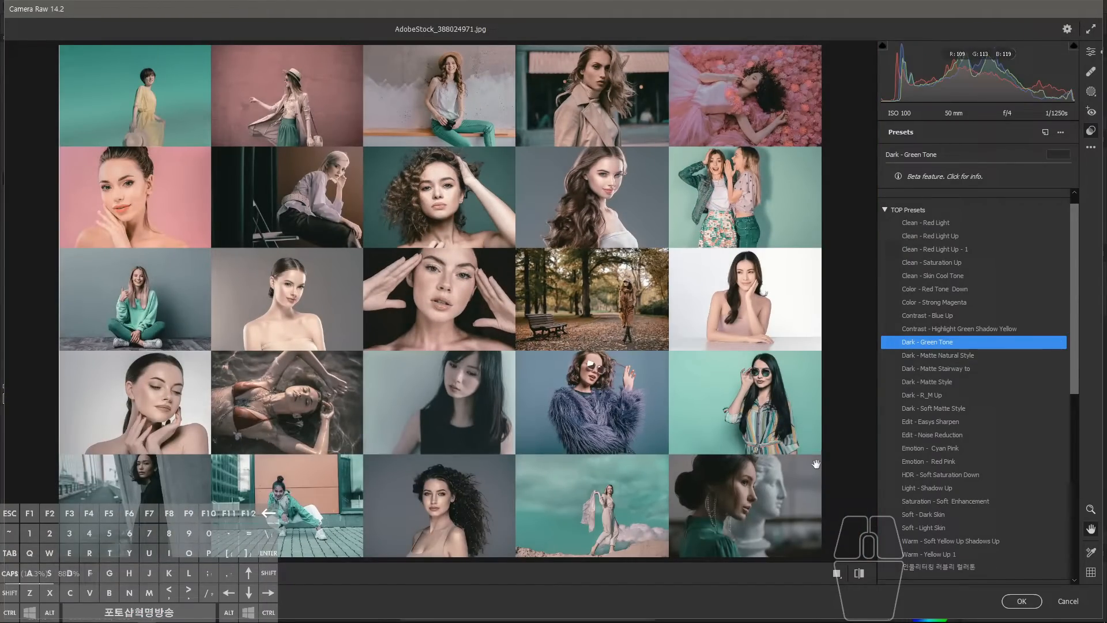
# - Compare the full collage before and after the Dark - Green Tone preset several times
pyautogui.press('\\')
pyautogui.press('\\')
pyautogui.press('\\')
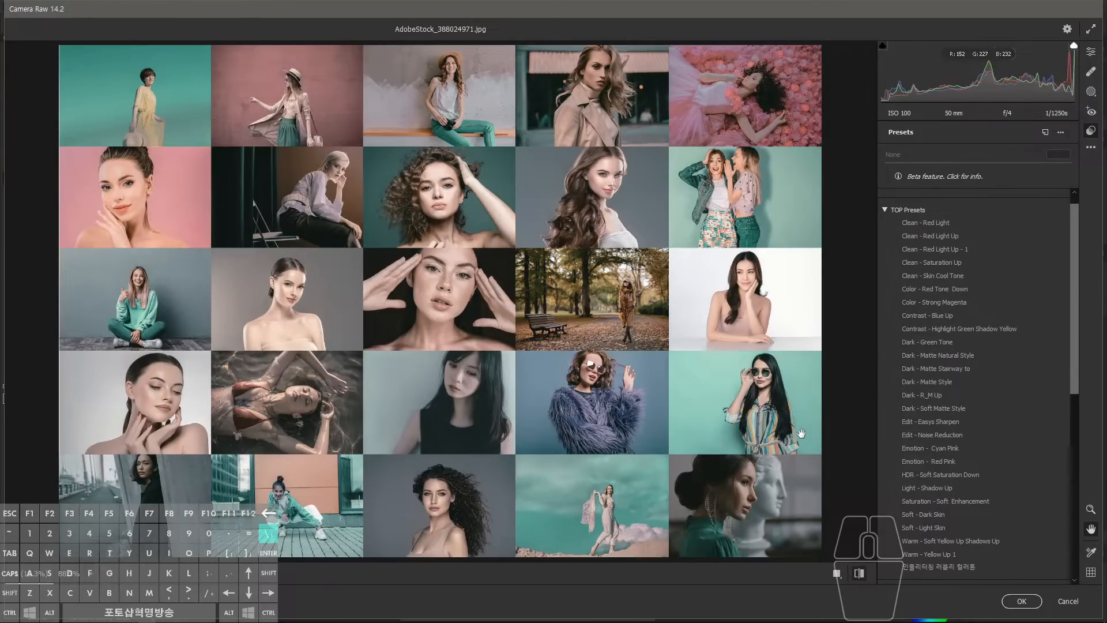
pyautogui.press('\\')
pyautogui.press('\\')
pyautogui.press('\\')
pyautogui.press('\\')
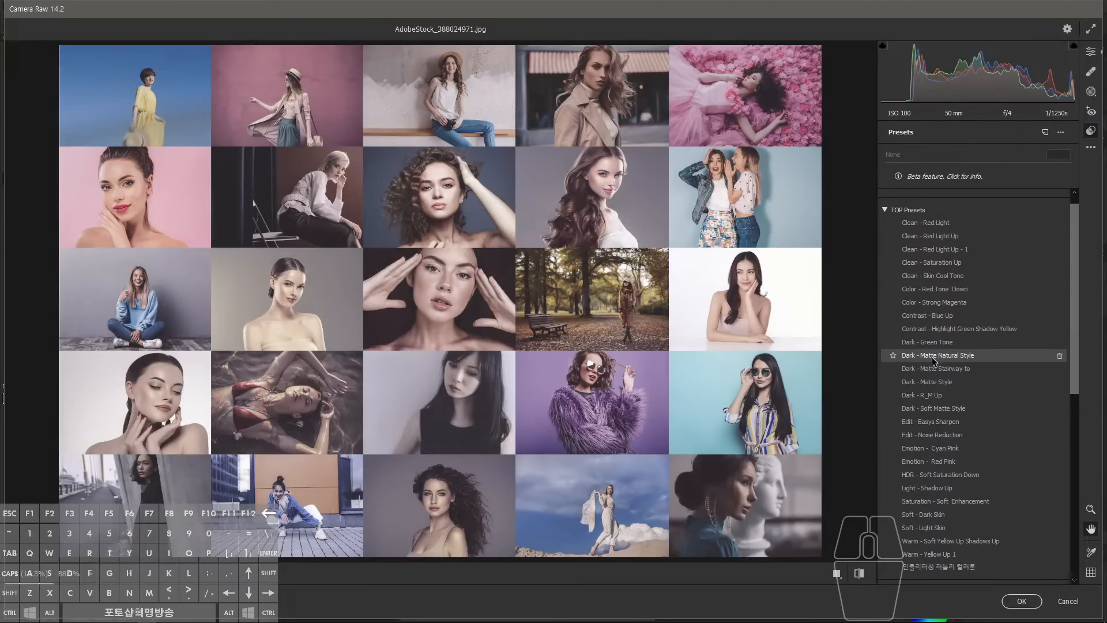
# - Apply the Dark - Matte Natural Style preset and compare the collage before and after with its main point curve displayed
pyautogui.click(934, 361)
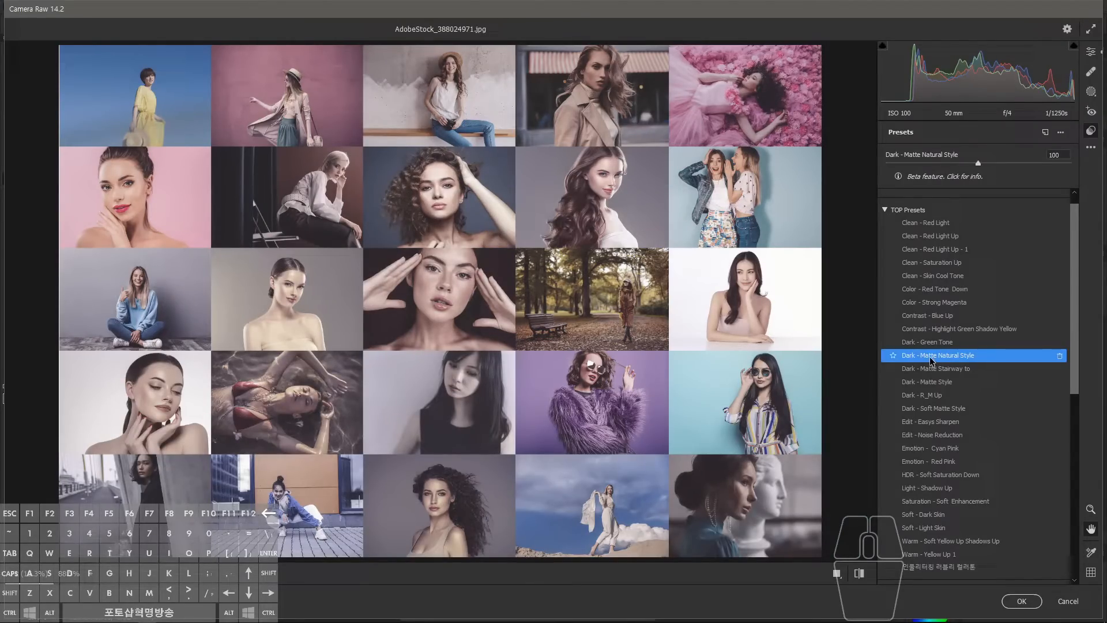
pyautogui.click(1091, 52)
pyautogui.scroll(5, 981, 259)
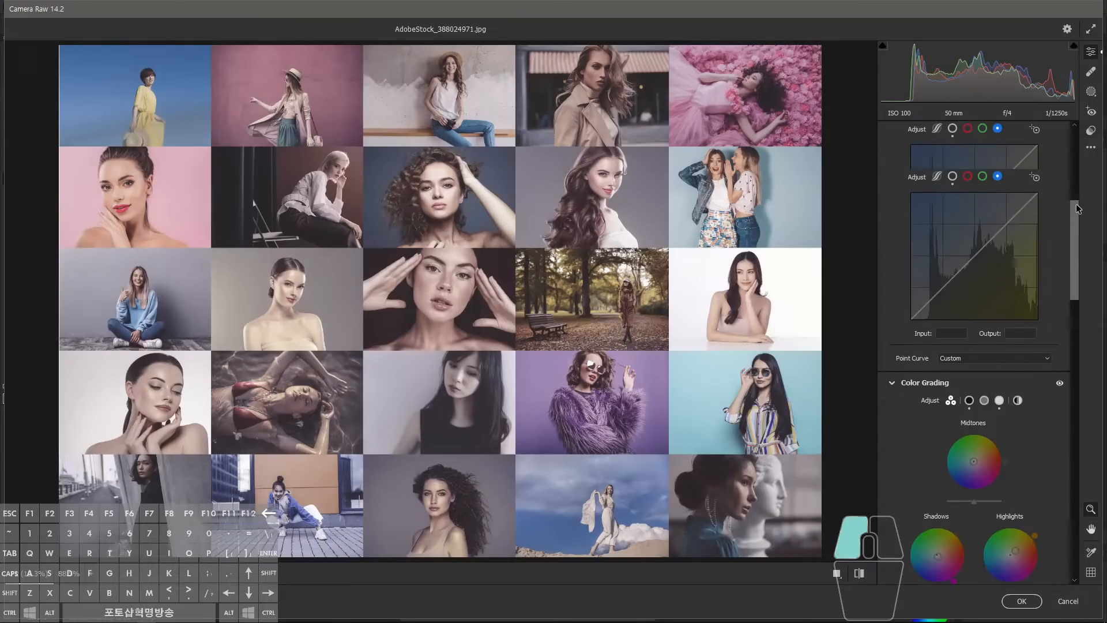
pyautogui.click(952, 272)
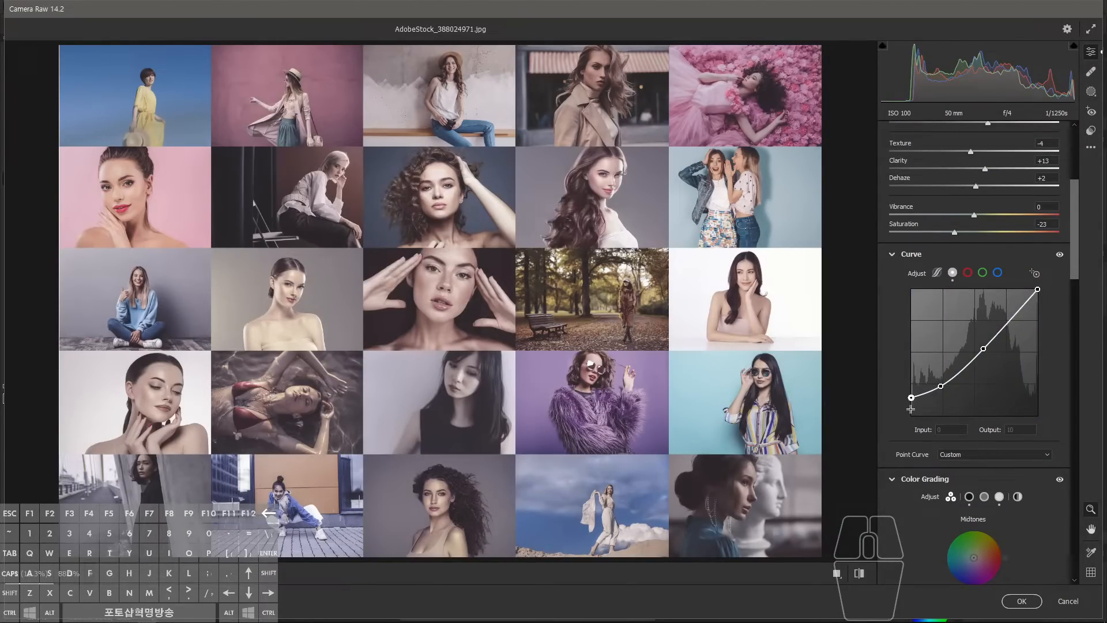
pyautogui.press('\\')
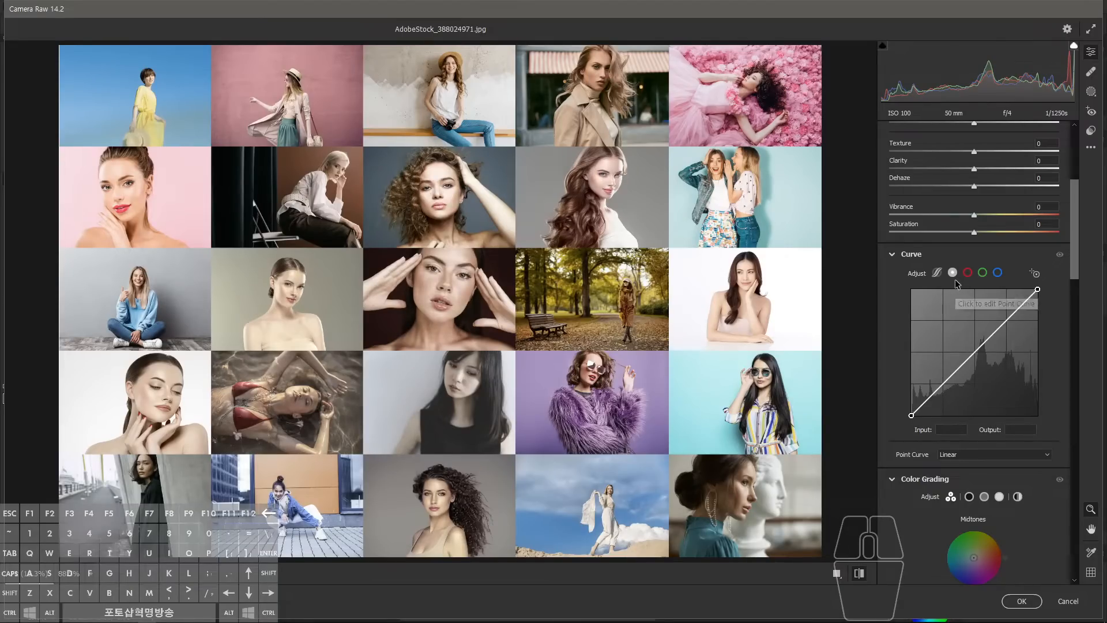
pyautogui.press('\\')
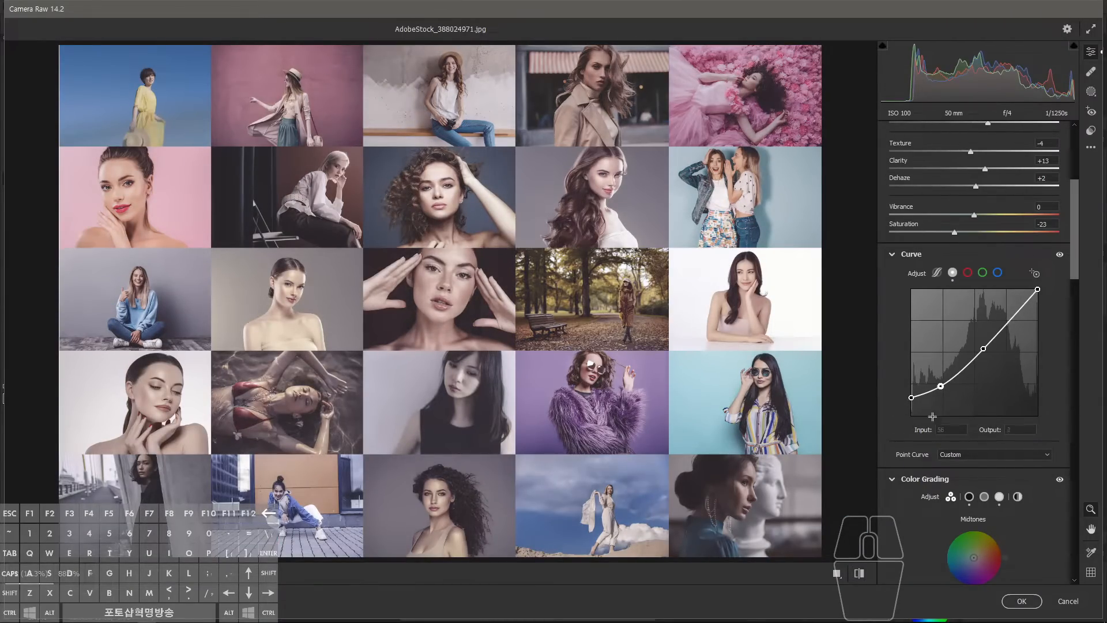
# - Try the Dark - R_M Up preset on the collage and replace it with Dark - Soft Matte Style
pyautogui.click(1091, 131)
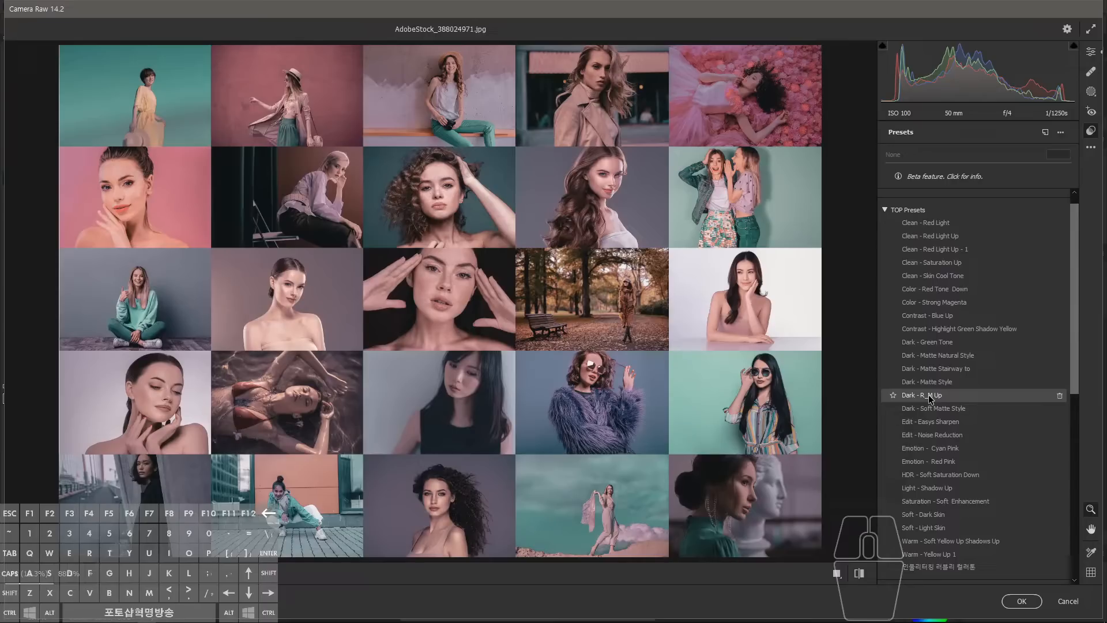
pyautogui.click(928, 395)
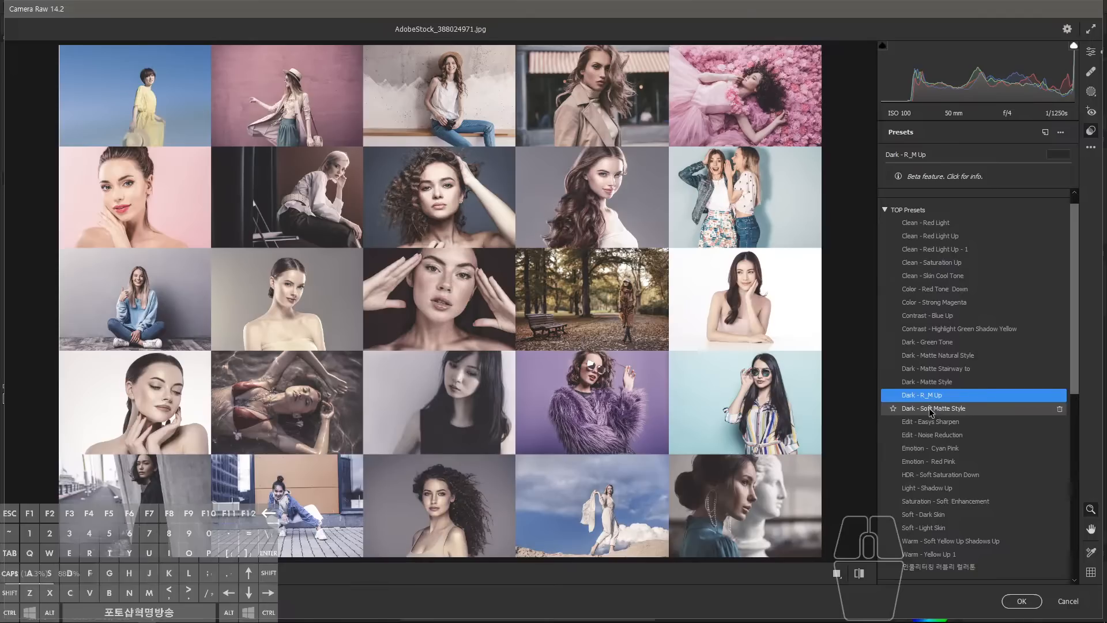
pyautogui.click(924, 410)
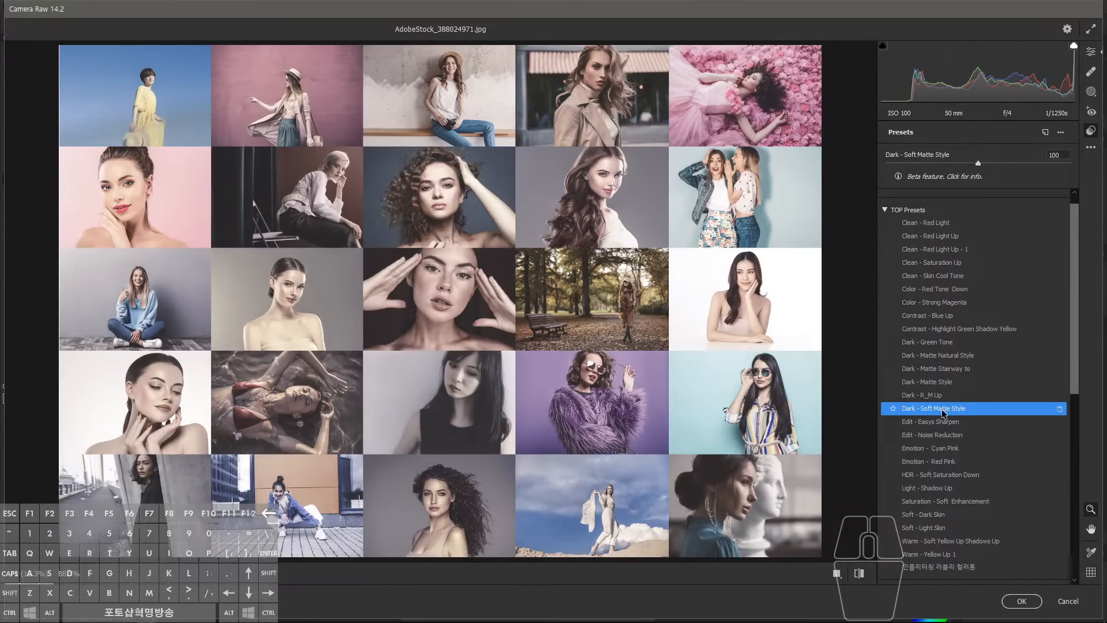
# - Examine the Curve and Basic settings of the Dark - Soft Matte Style preset, including Clarity and Contrast
pyautogui.click(1093, 135)
pyautogui.click(1090, 52)
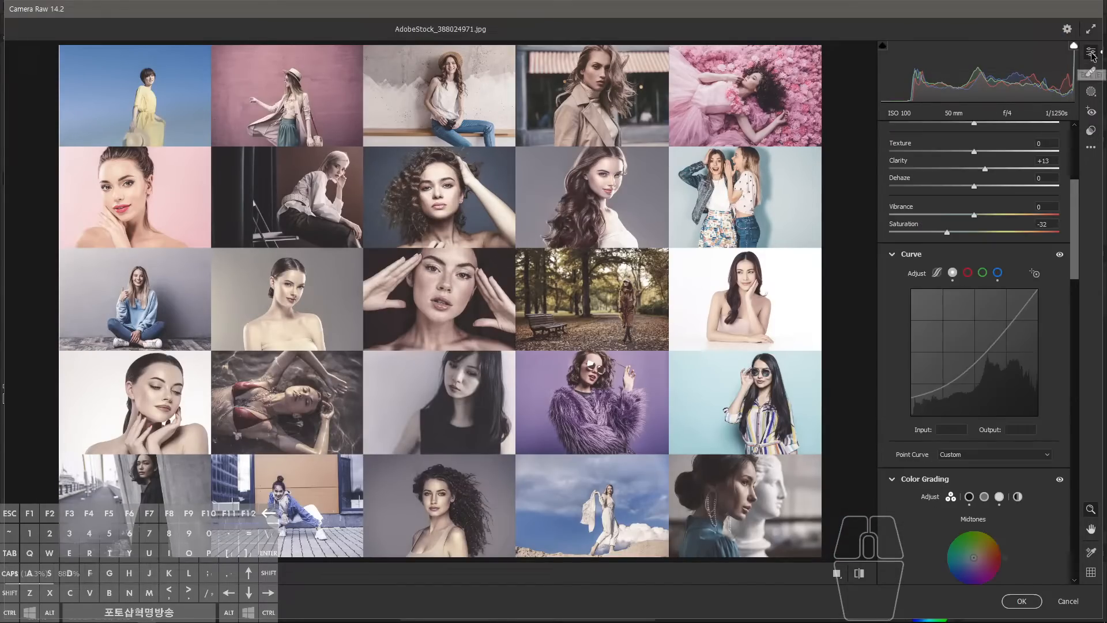
pyautogui.moveTo(1076, 225); pyautogui.dragTo(1075, 178)
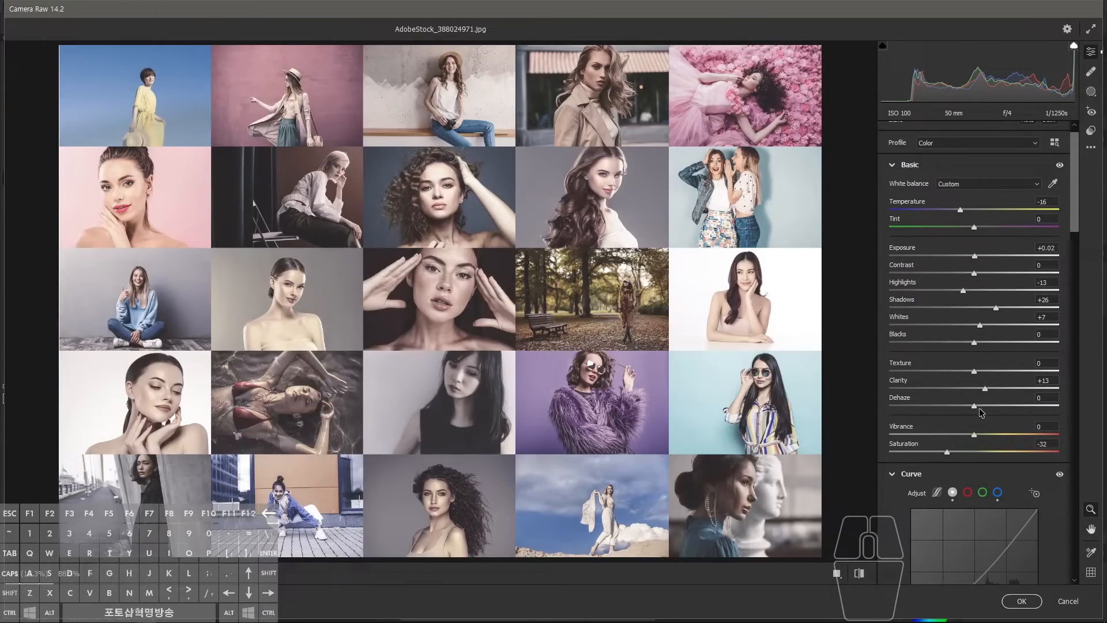
pyautogui.moveTo(985, 390)
pyautogui.mouseDown()
pyautogui.moveTo(996, 391)
pyautogui.moveTo(946, 391)
pyautogui.moveTo(982, 391)
pyautogui.mouseUp()
pyautogui.moveTo(972, 275); pyautogui.dragTo(974, 274)
# - Try the Edit - Easys Sharpen preset on the collage, followed by Edit - Noise Reduction
pyautogui.click(1091, 131)
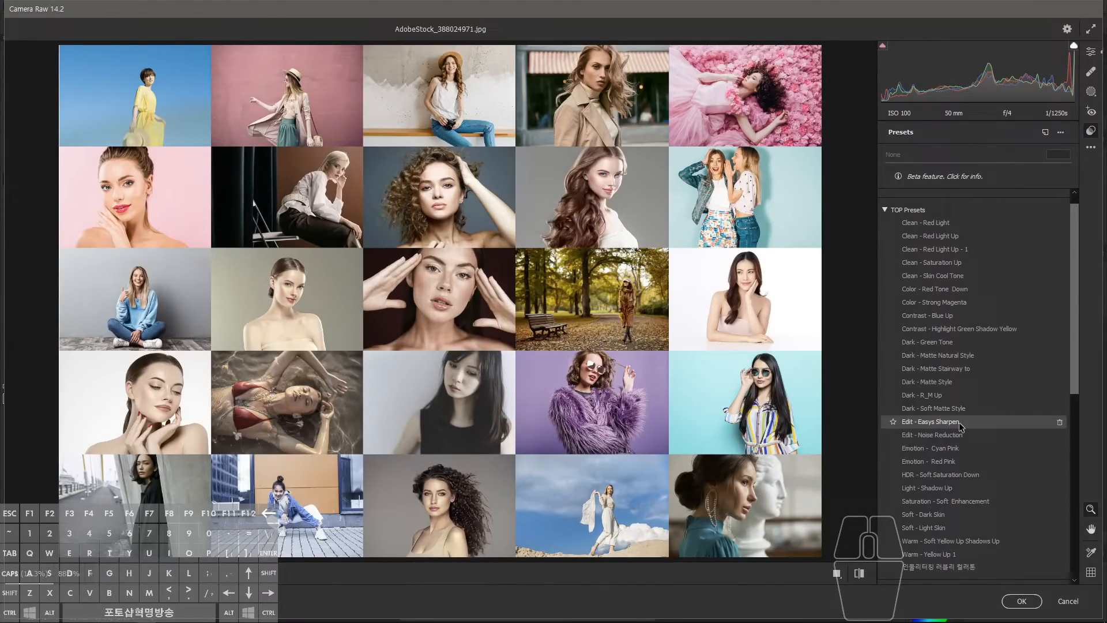
pyautogui.click(961, 427)
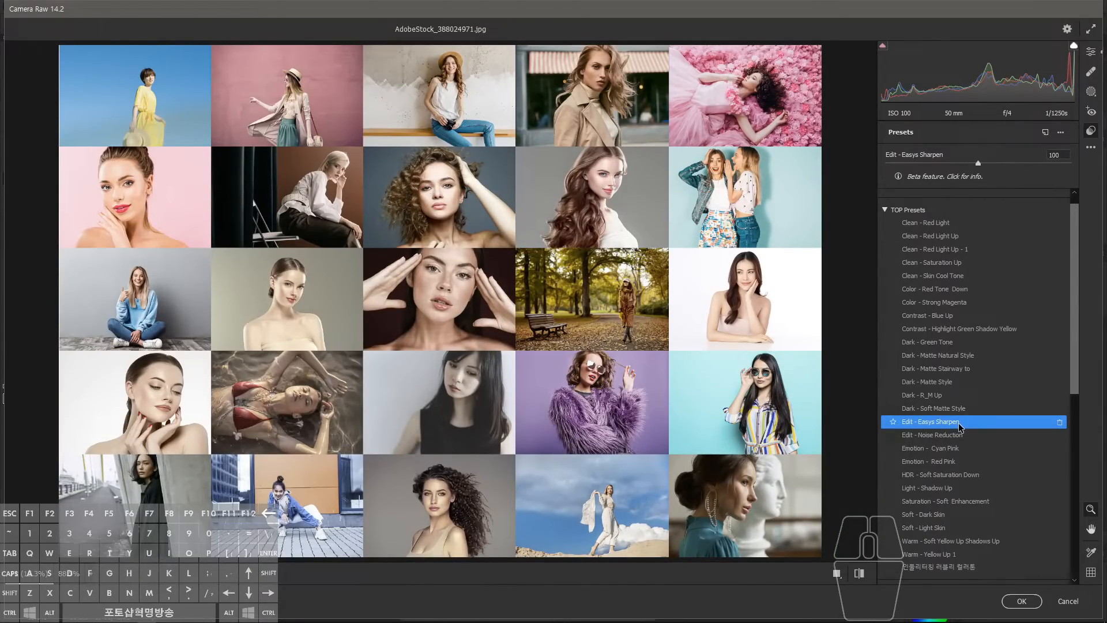
pyautogui.click(952, 436)
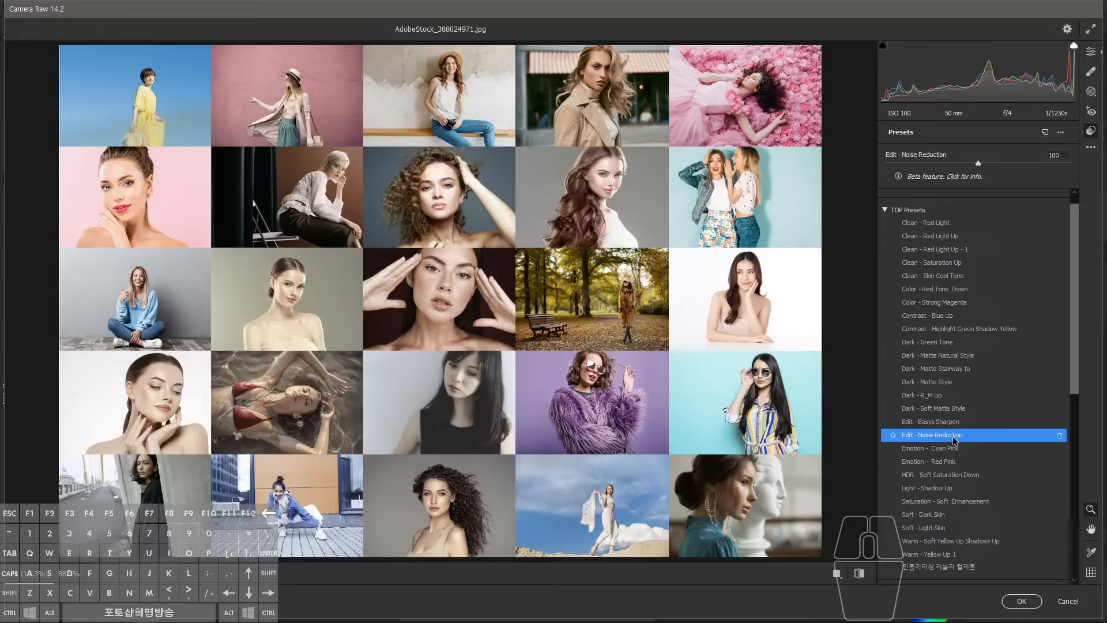
# - Alternate between the Emotion - Cyan Pink and Emotion - Red Pink presets to compare them, finishing with Cyan Pink applied
pyautogui.scroll(-1, 984, 430)
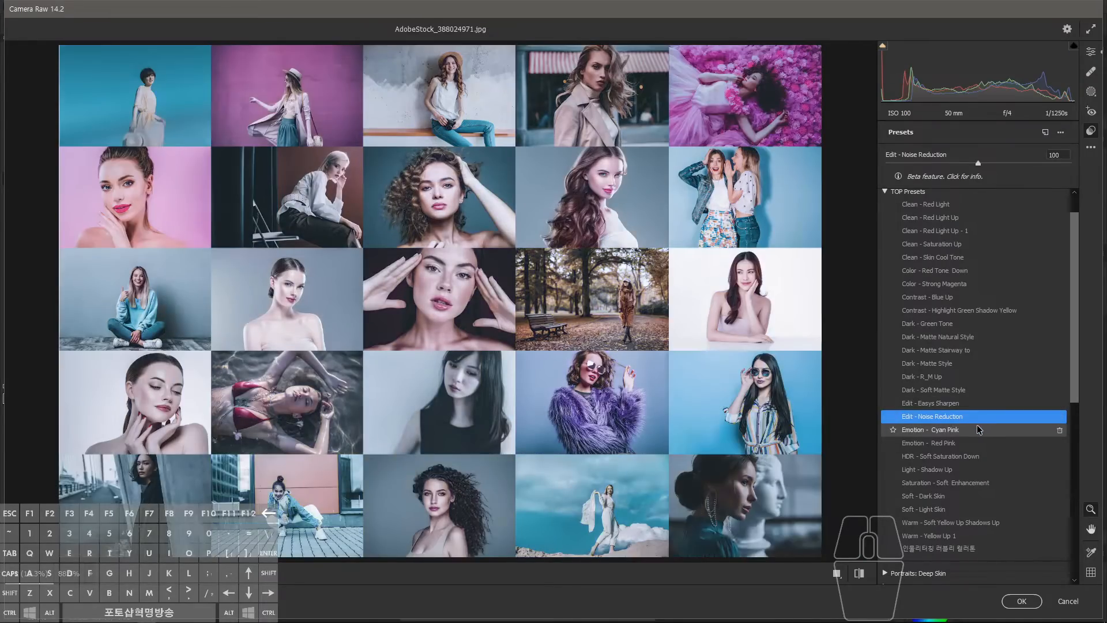
pyautogui.click(954, 433)
pyautogui.scroll(-1, 954, 433)
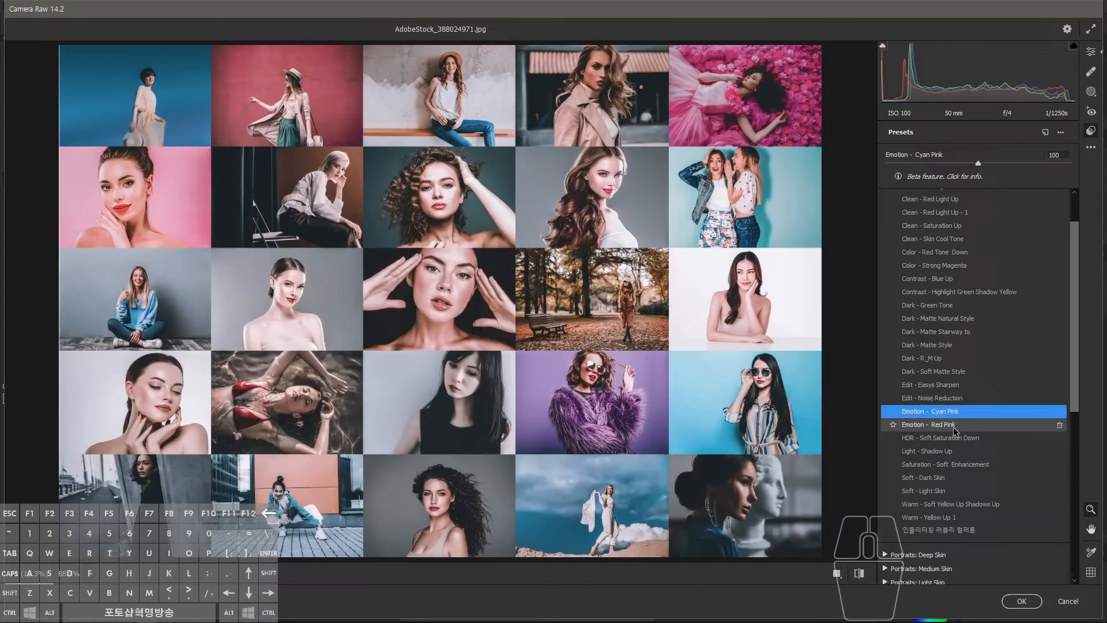
pyautogui.click(954, 430)
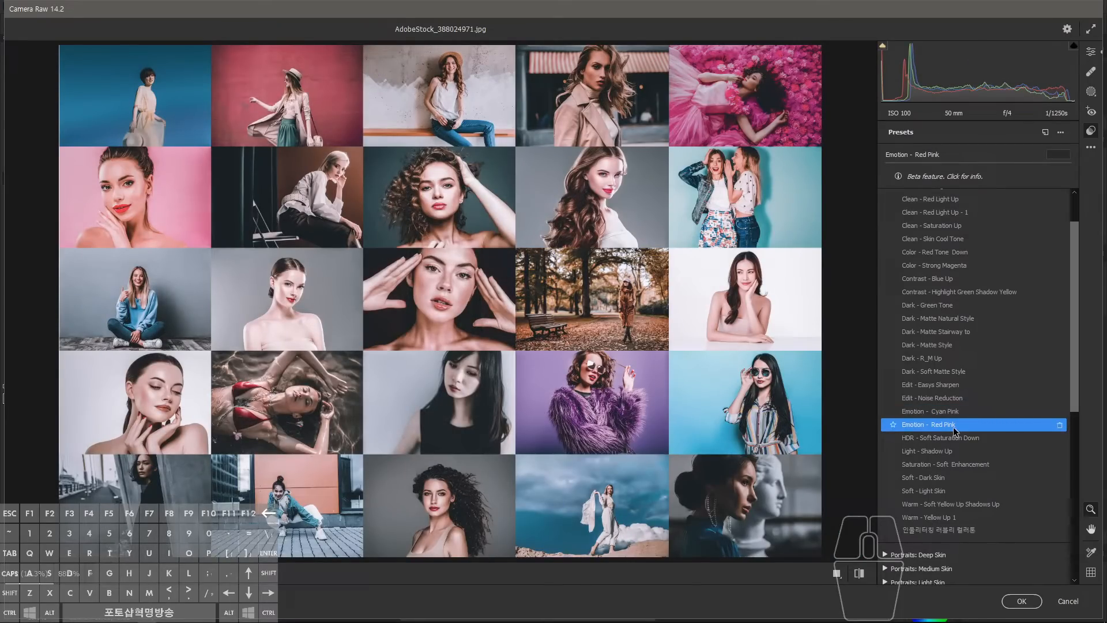
pyautogui.click(952, 415)
pyautogui.click(947, 428)
pyautogui.click(952, 412)
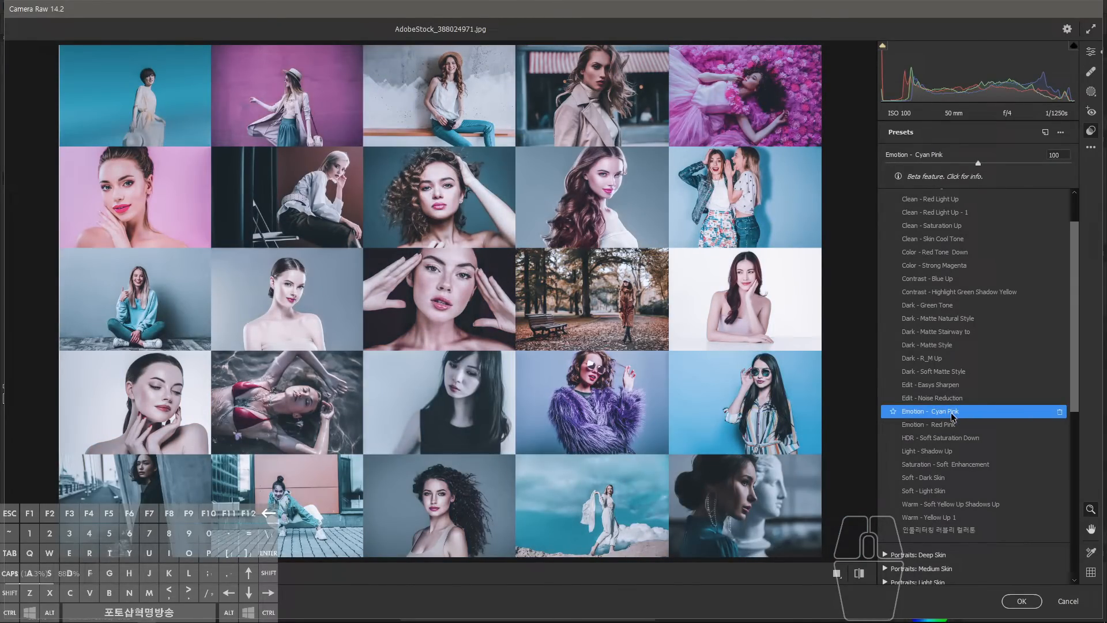
# - Switch repeatedly between the Emotion - Red Pink and Emotion - Cyan Pink presets on the collage, ending on Cyan Pink
pyautogui.click(949, 426)
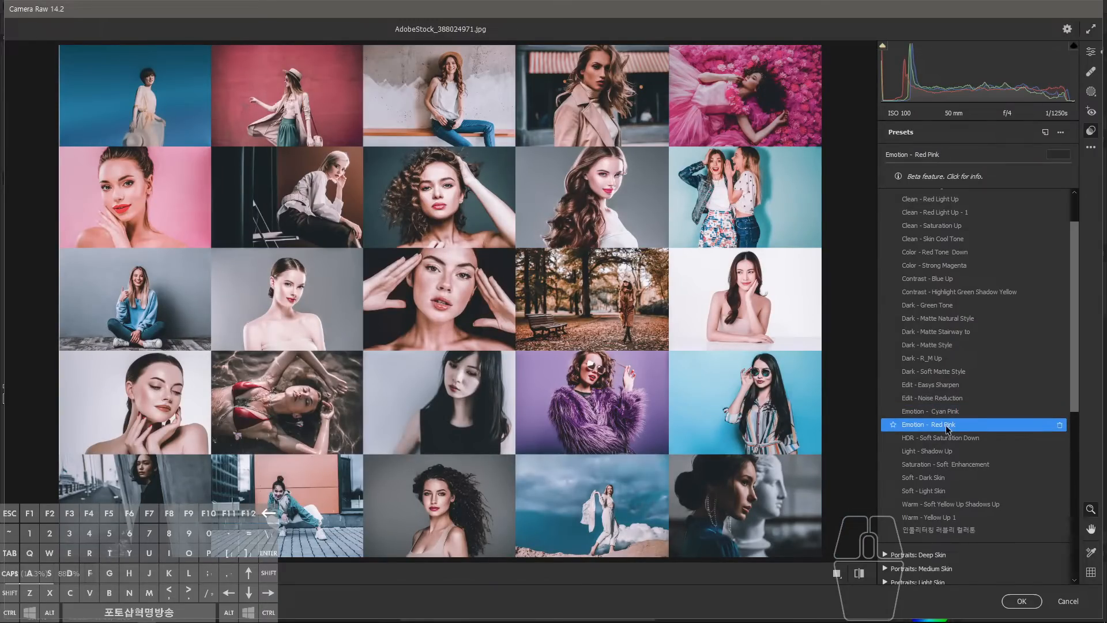
pyautogui.click(940, 413)
pyautogui.click(938, 426)
pyautogui.click(941, 413)
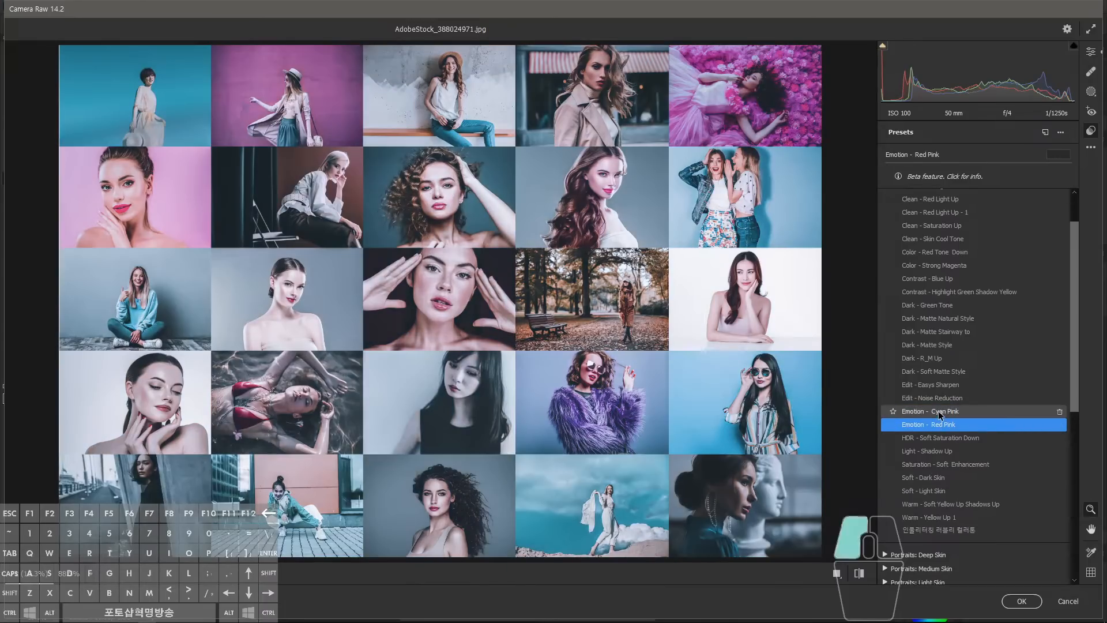
pyautogui.click(940, 426)
pyautogui.click(943, 412)
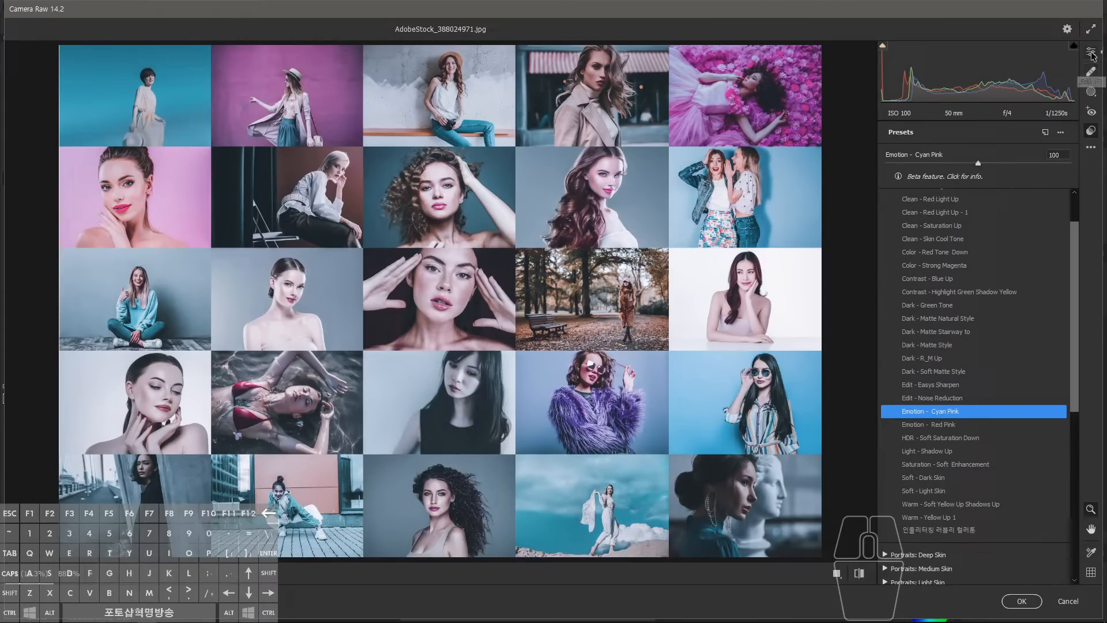
# - Examine the Basic, Curve and Color Grading settings of the Emotion - Cyan Pink preset, and return to the preset list
pyautogui.click(1091, 53)
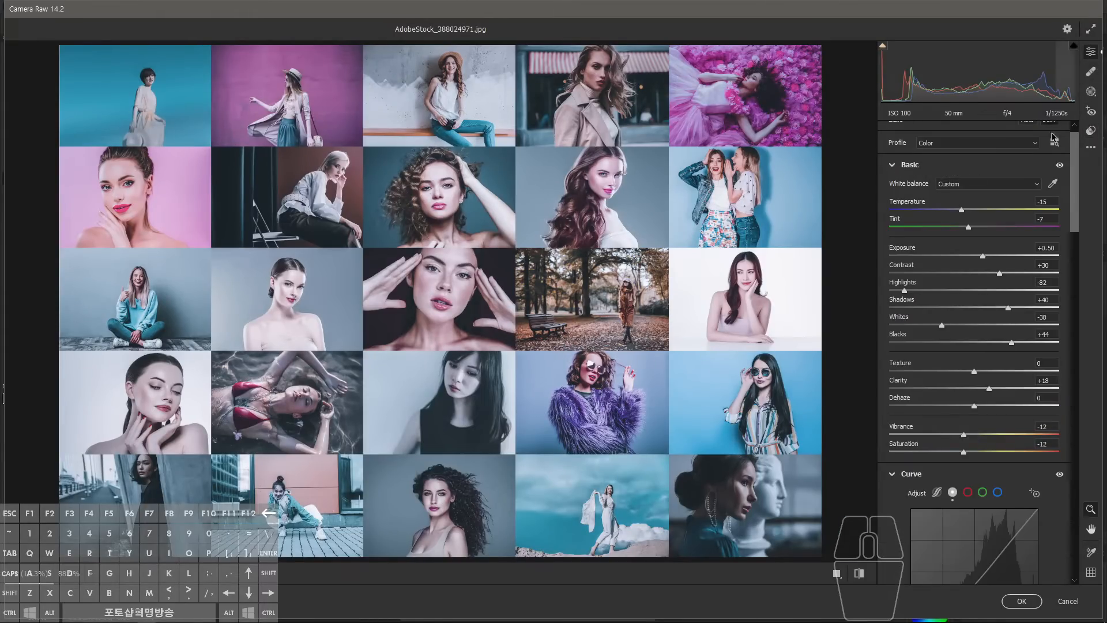
pyautogui.moveTo(1071, 206); pyautogui.dragTo(1071, 226)
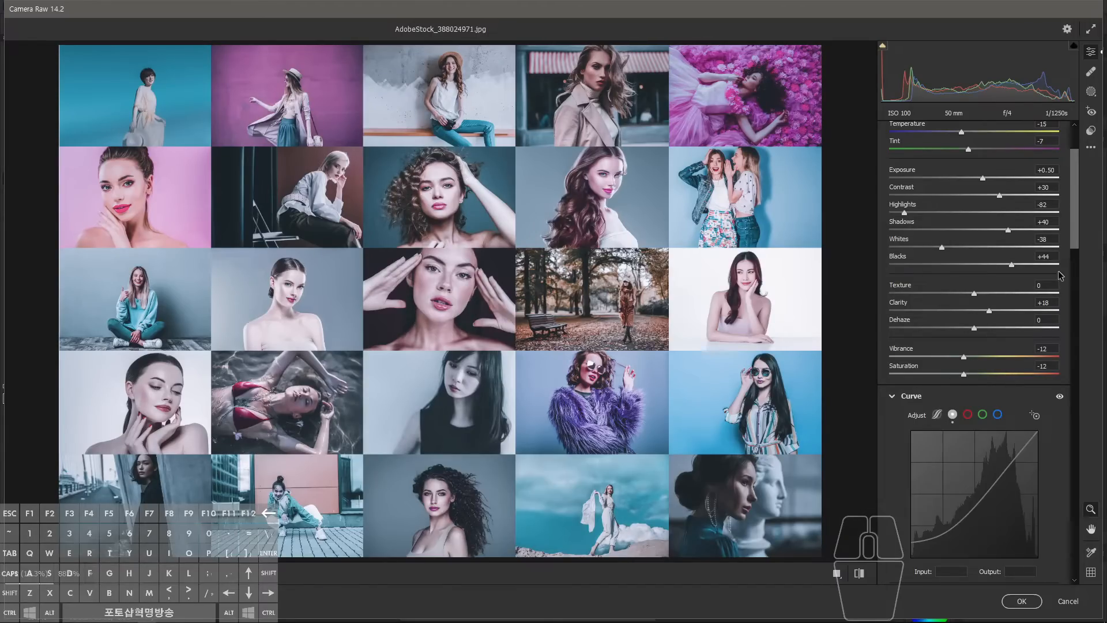
pyautogui.scroll(-5, 957, 380)
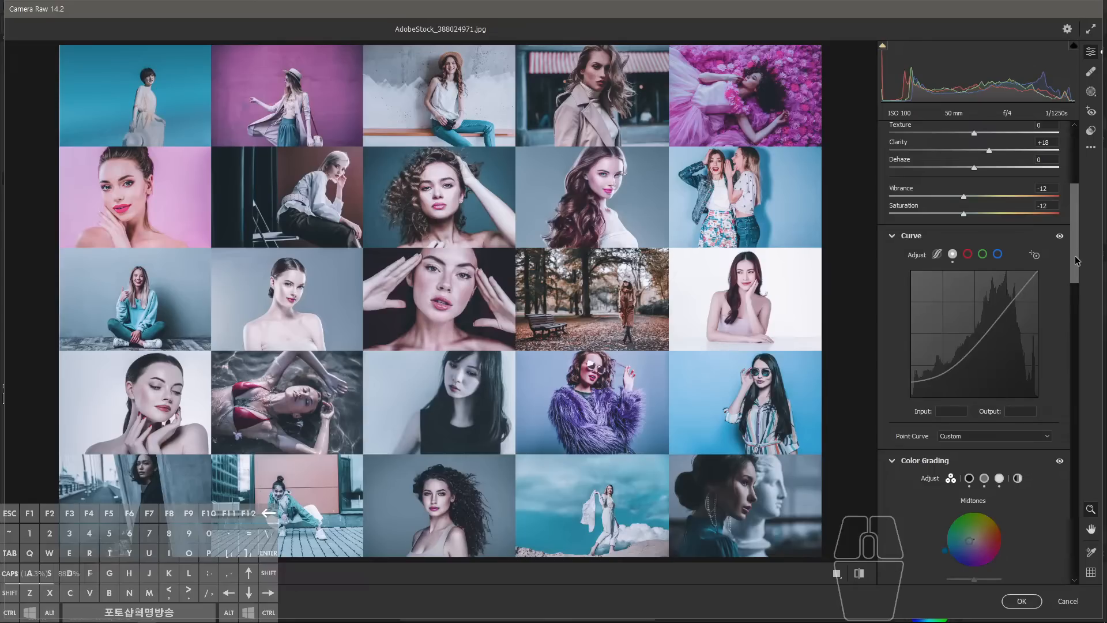
pyautogui.moveTo(1074, 258); pyautogui.dragTo(1076, 228)
pyautogui.click(1091, 131)
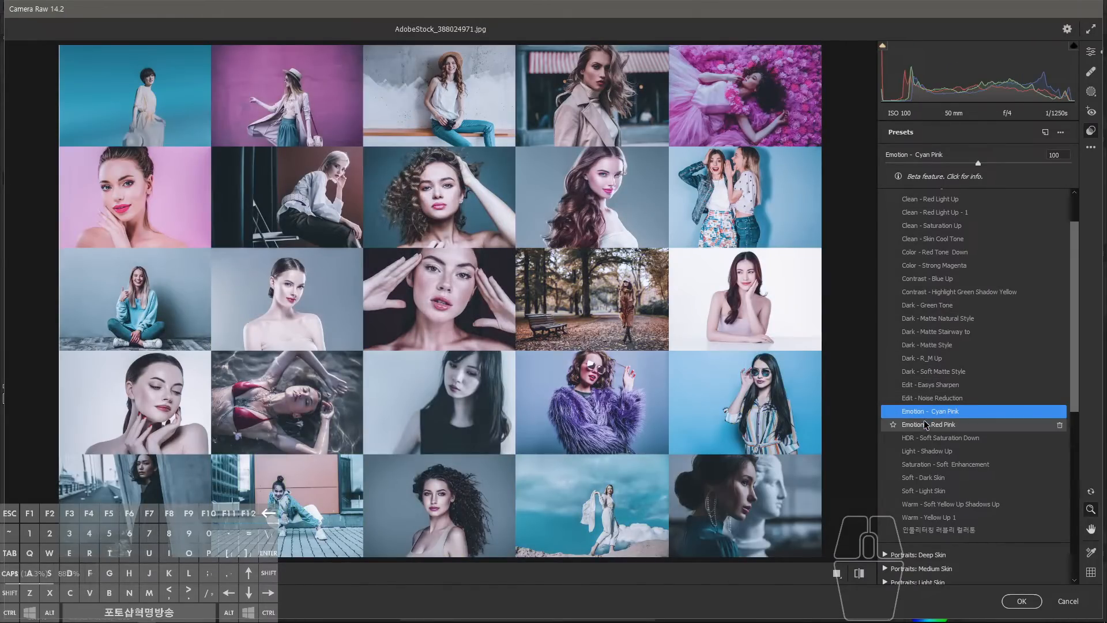
# - Compare Emotion - Red Pink against Emotion - Cyan Pink once more, leaving Red Pink applied
pyautogui.click(926, 425)
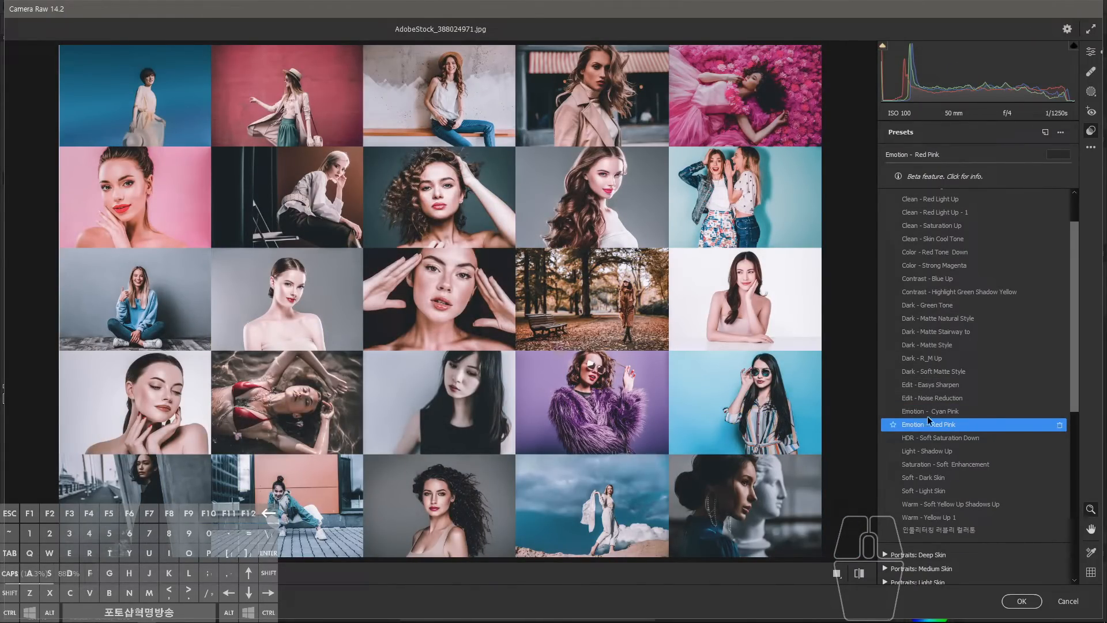
pyautogui.click(929, 412)
pyautogui.click(929, 422)
# - Apply the HDR - Soft Saturation Down preset, set Shadows to +52 and Highlights to -71, and nudge Clarity slightly
pyautogui.scroll(-2, 951, 412)
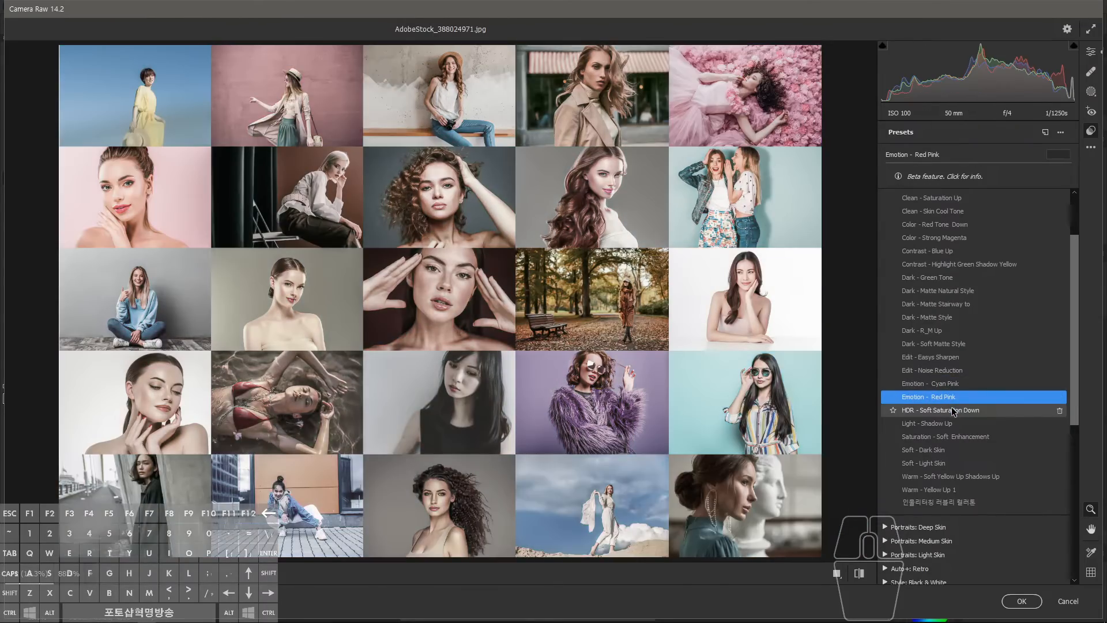
pyautogui.scroll(-1, 950, 412)
pyautogui.click(944, 403)
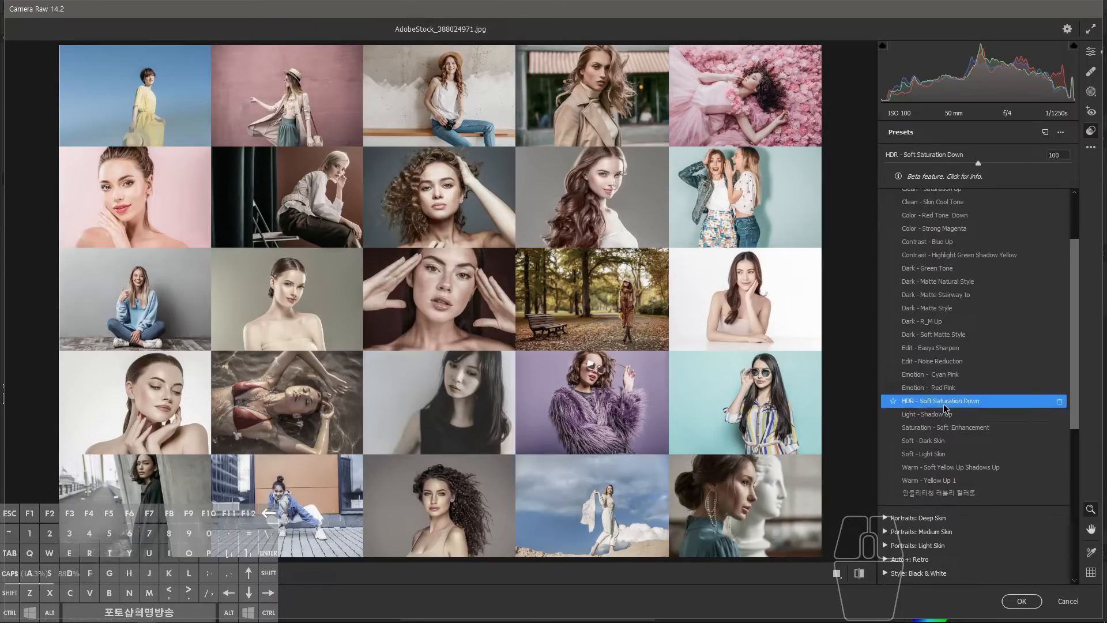
pyautogui.click(1085, 58)
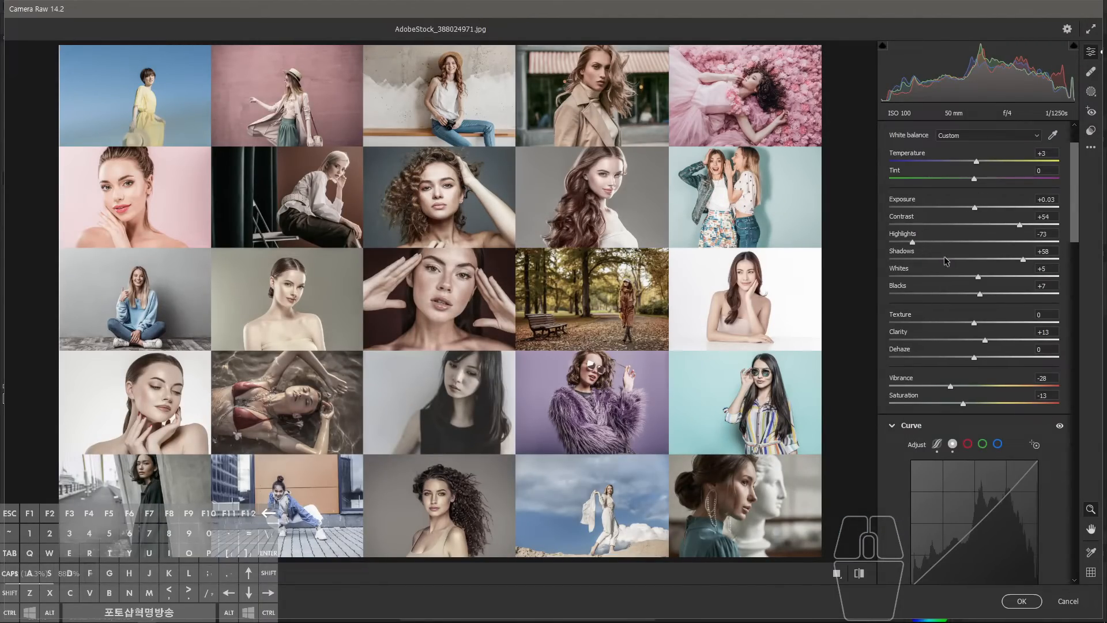
pyautogui.moveTo(1021, 260); pyautogui.dragTo(1018, 260)
pyautogui.moveTo(912, 243)
pyautogui.mouseDown()
pyautogui.moveTo(1016, 242)
pyautogui.moveTo(917, 250)
pyautogui.mouseUp()
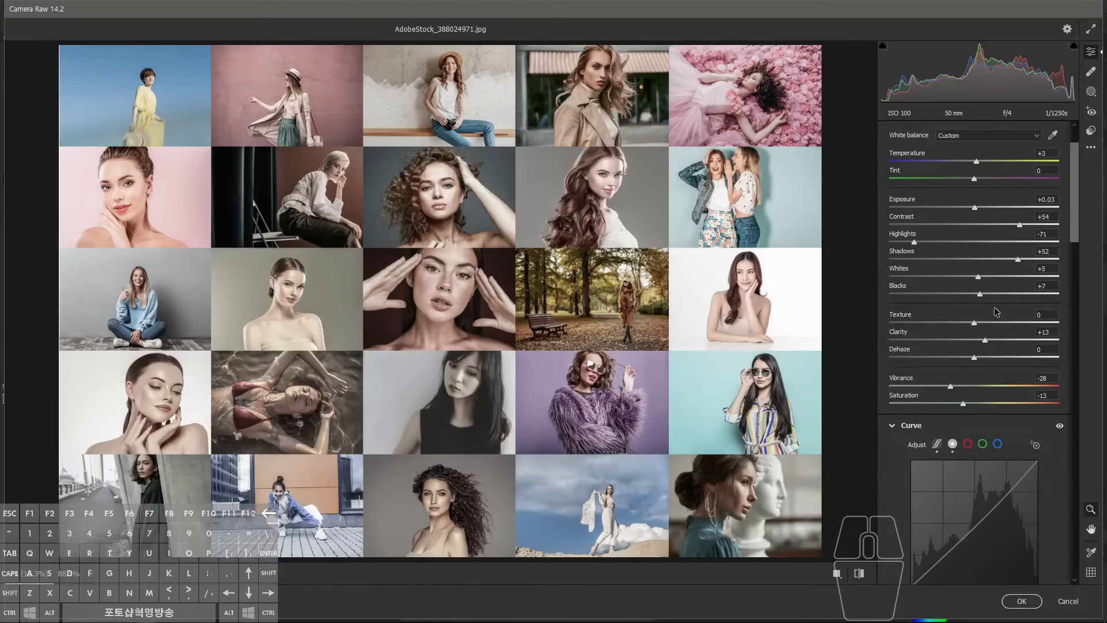
pyautogui.moveTo(985, 341); pyautogui.dragTo(988, 337)
# - Reapply the HDR - Soft Saturation Down preset, review its Basic settings and set Vibrance to -29
pyautogui.click(1090, 131)
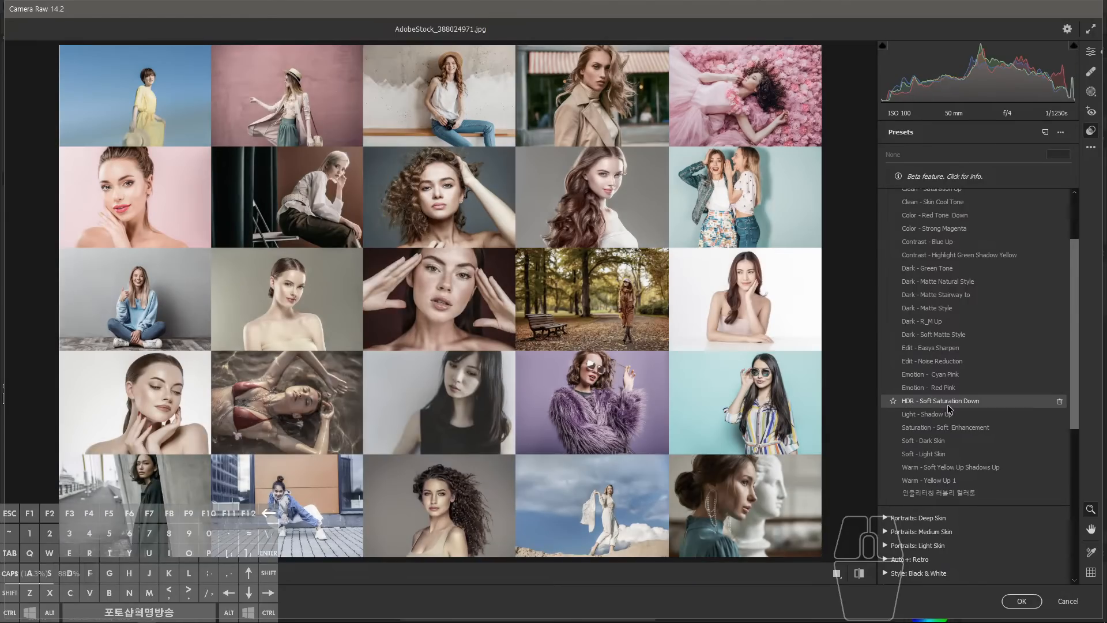
pyautogui.click(949, 405)
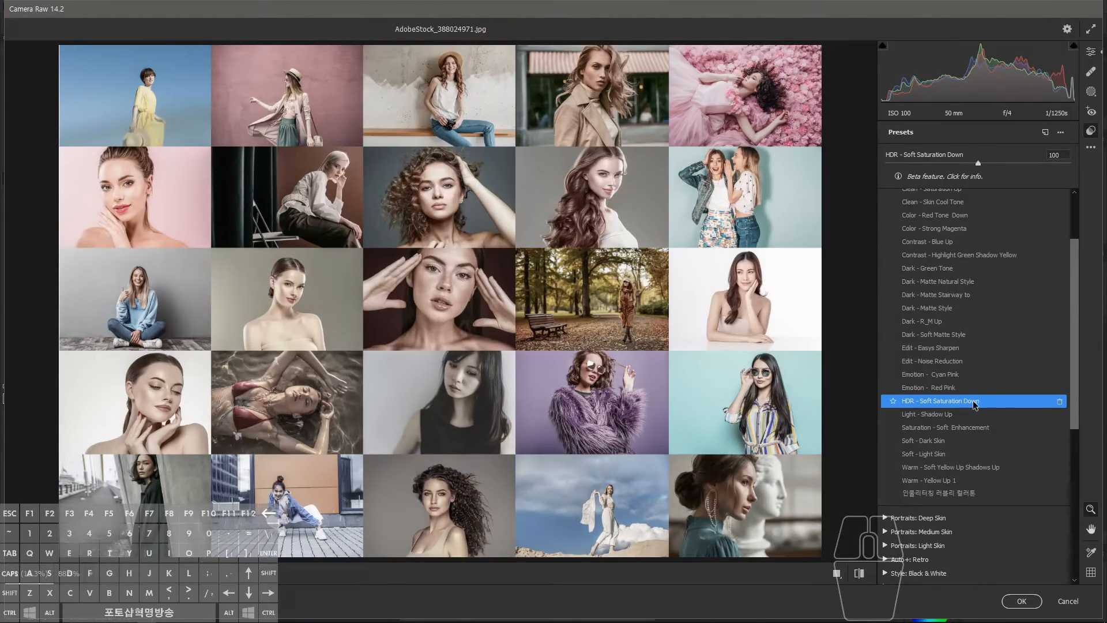
pyautogui.click(1090, 53)
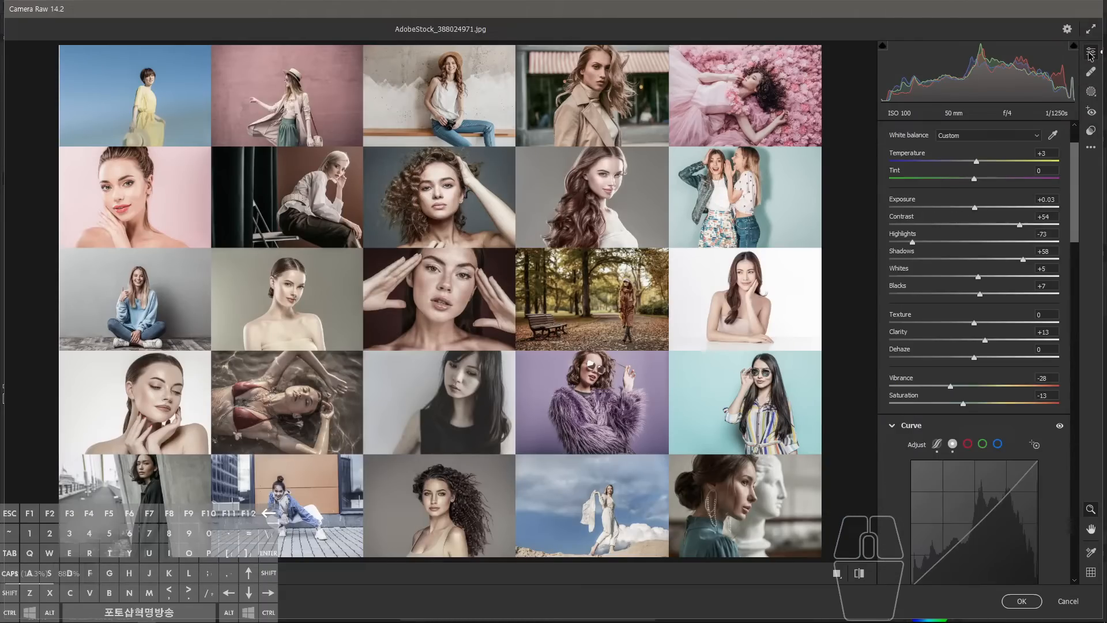
pyautogui.click(1090, 130)
pyautogui.click(951, 403)
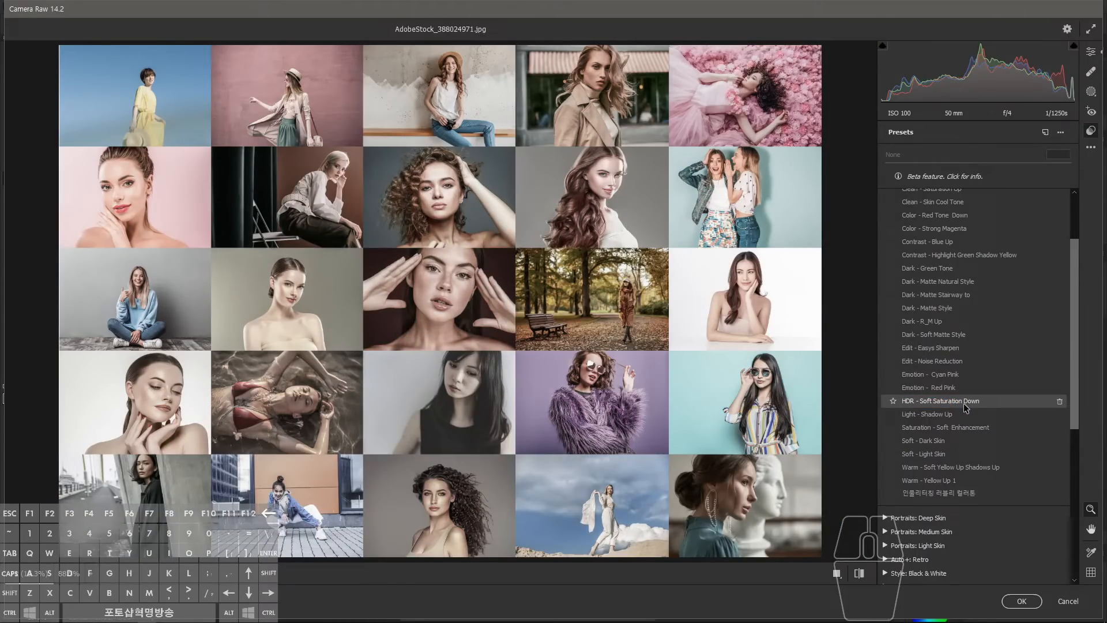
pyautogui.click(1092, 52)
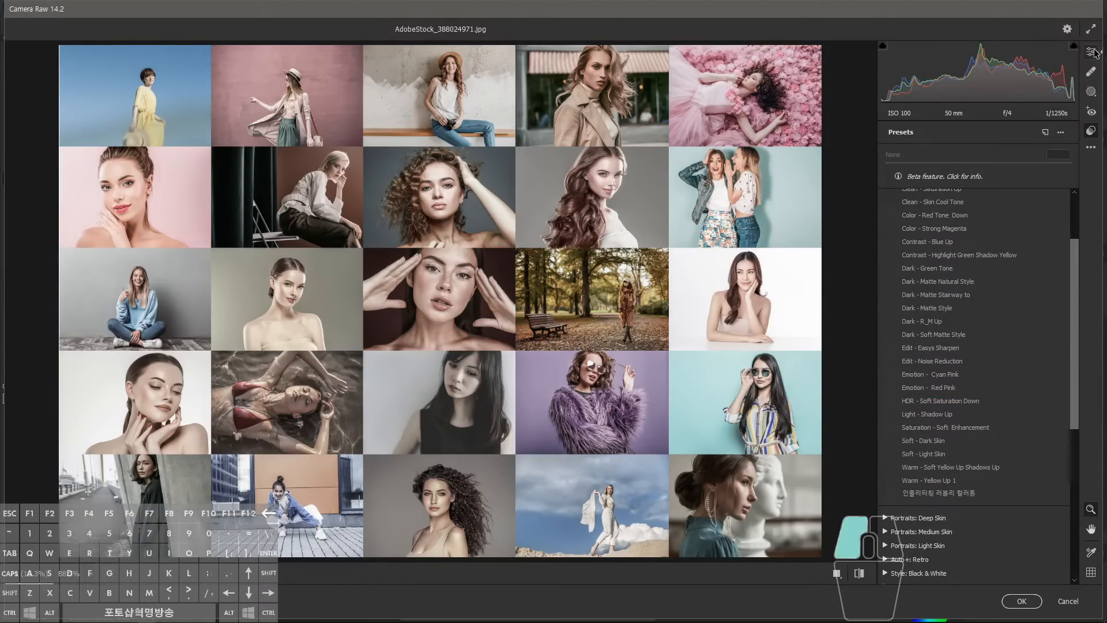
pyautogui.moveTo(948, 387); pyautogui.dragTo(949, 387)
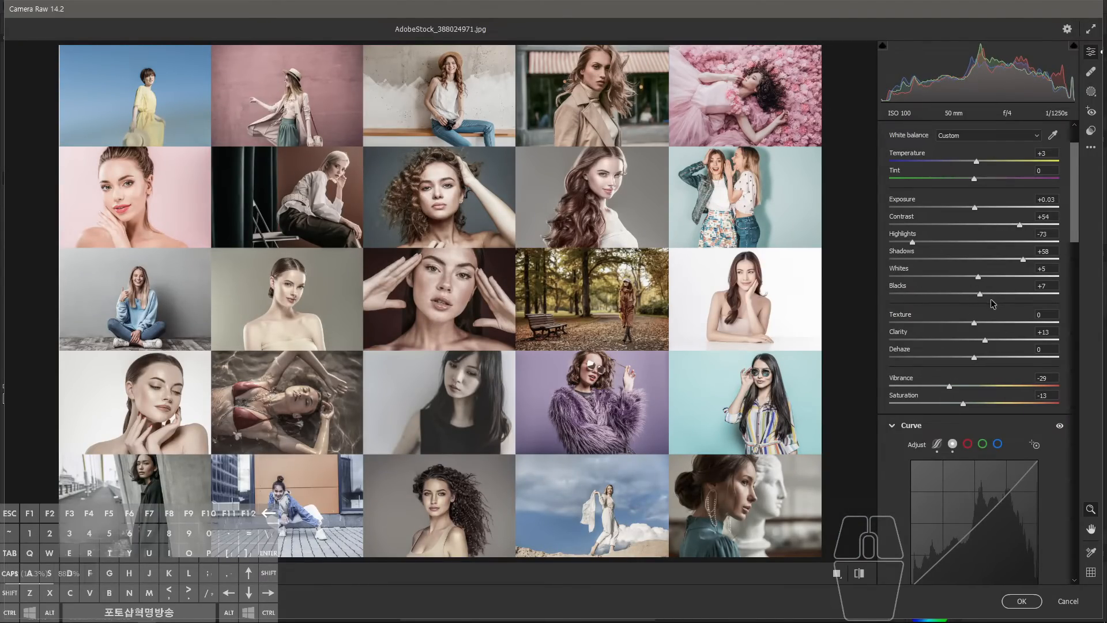
pyautogui.click(1090, 130)
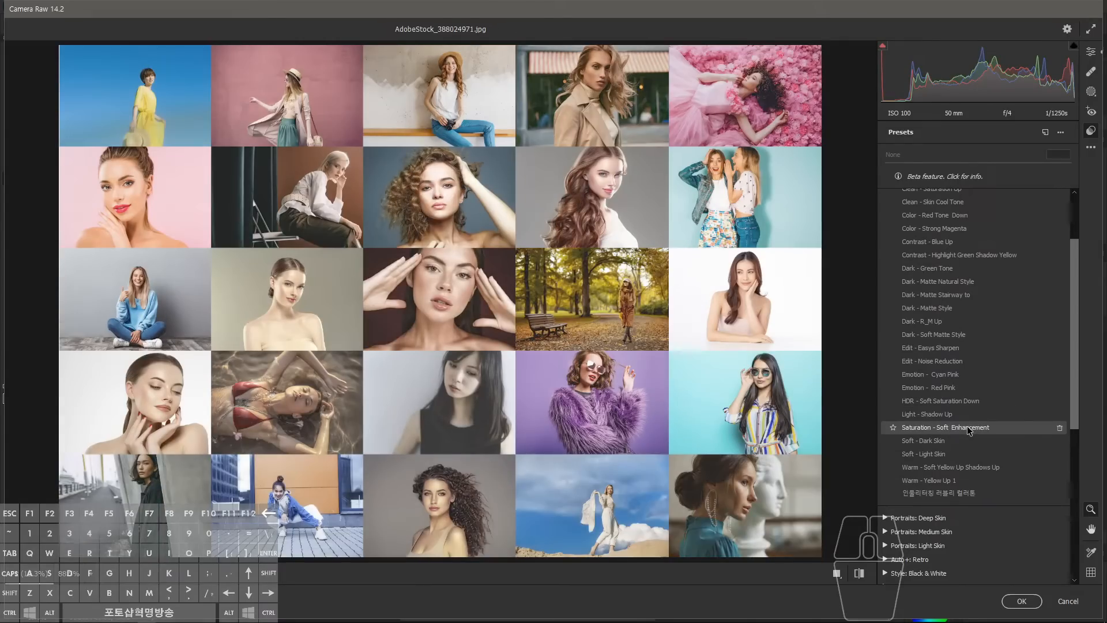
# - Try the Light - Shadow Up preset on the collage and compare it with Dark - Matte Stairway to
pyautogui.click(950, 417)
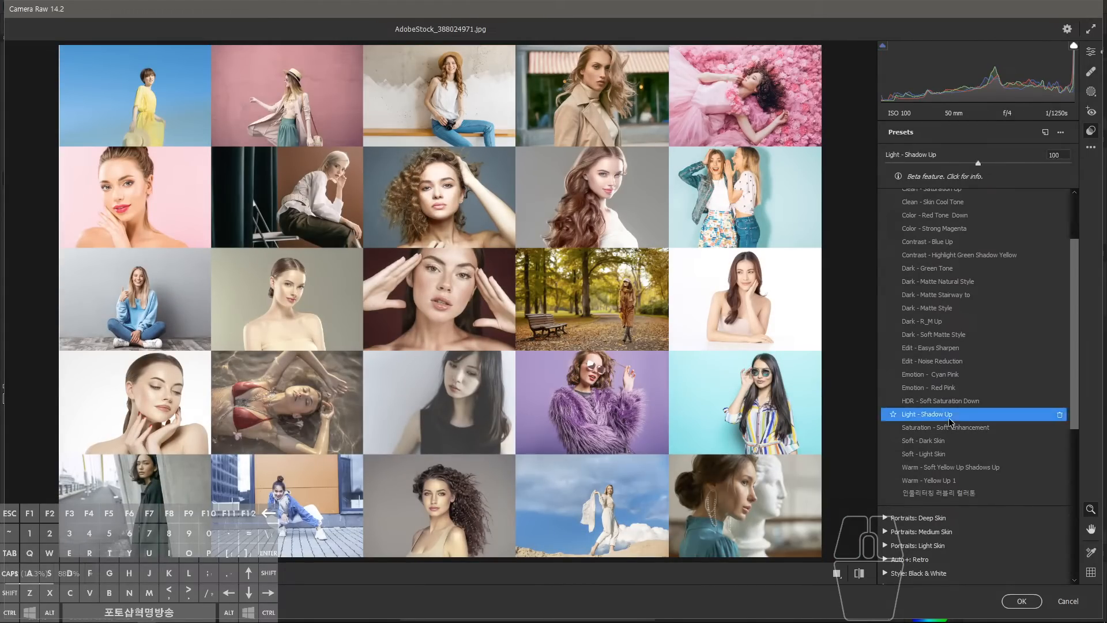
pyautogui.press('BackSpace')
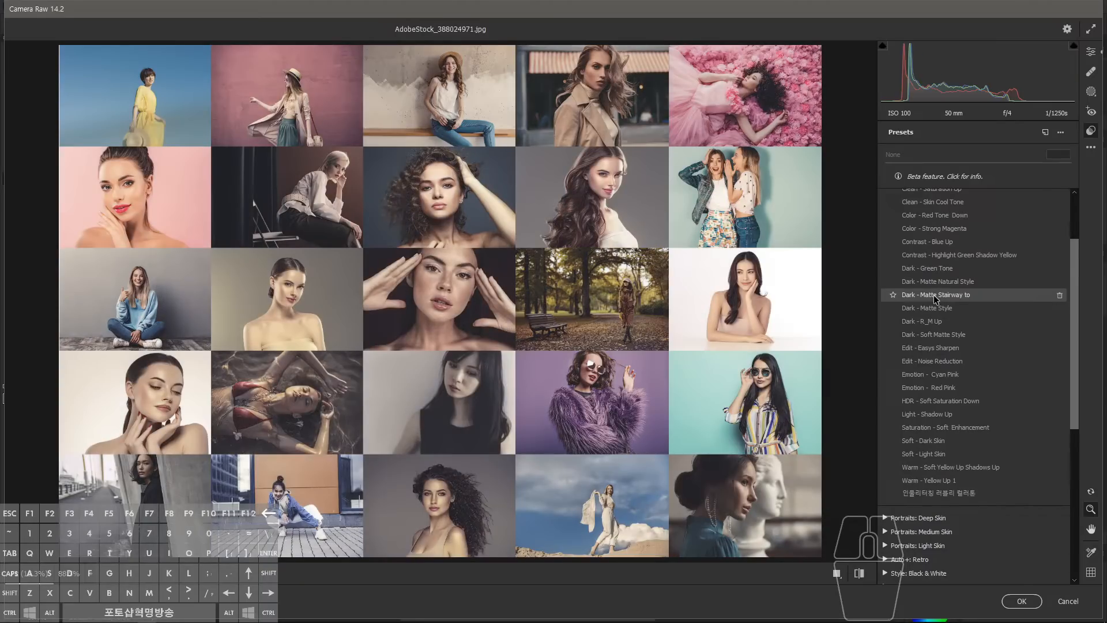
pyautogui.click(934, 295)
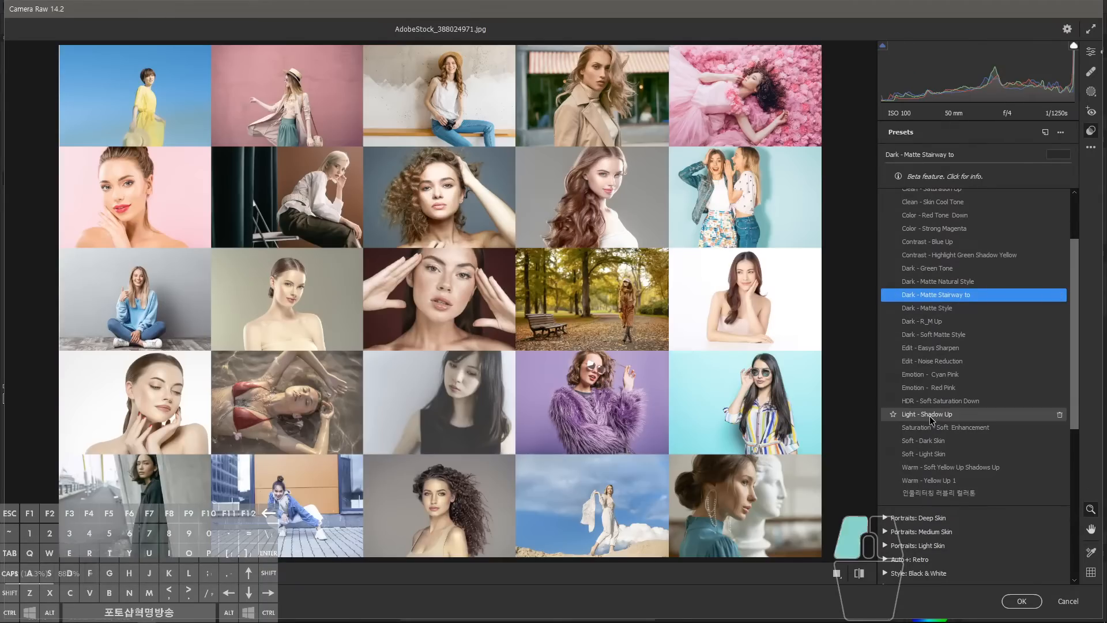
pyautogui.click(931, 415)
pyautogui.press('\\')
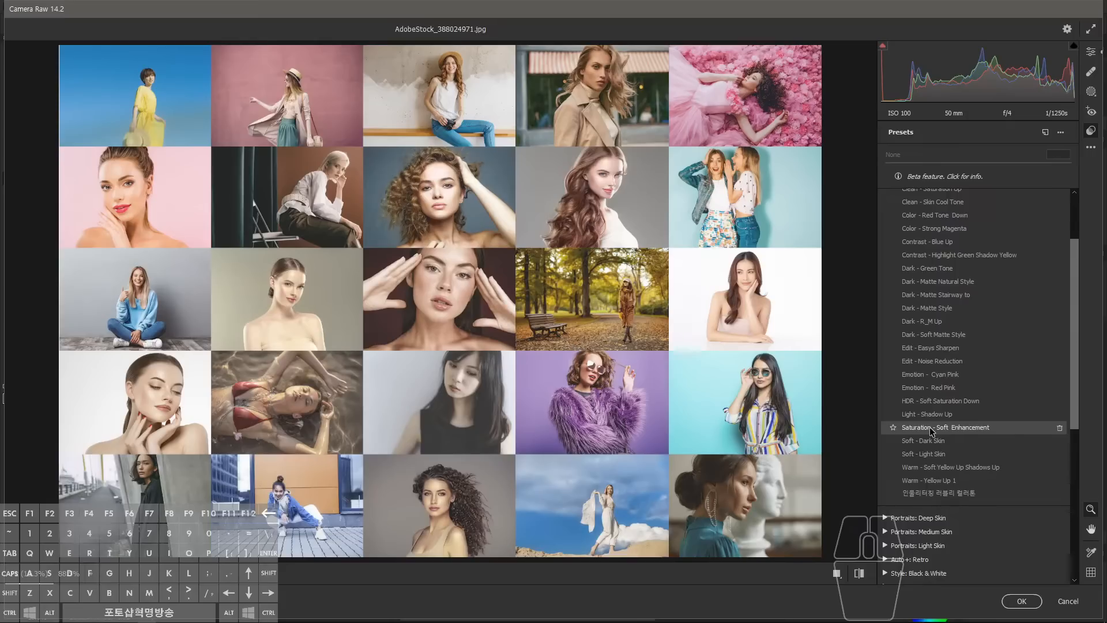
# - Try the Saturation - Soft Enhancement preset on the collage
pyautogui.click(930, 434)
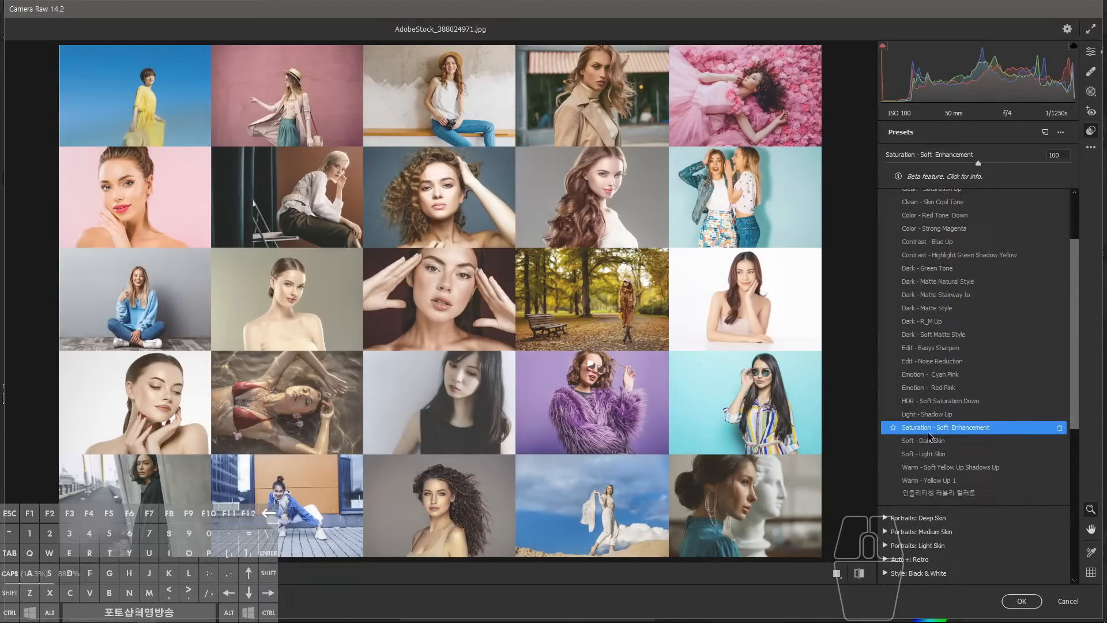
pyautogui.click(929, 434)
pyautogui.click(929, 432)
# - Compare the Soft - Dark Skin and Soft - Light Skin presets on an enlarged view of the collage, finishing with Light Skin
pyautogui.click(987, 440)
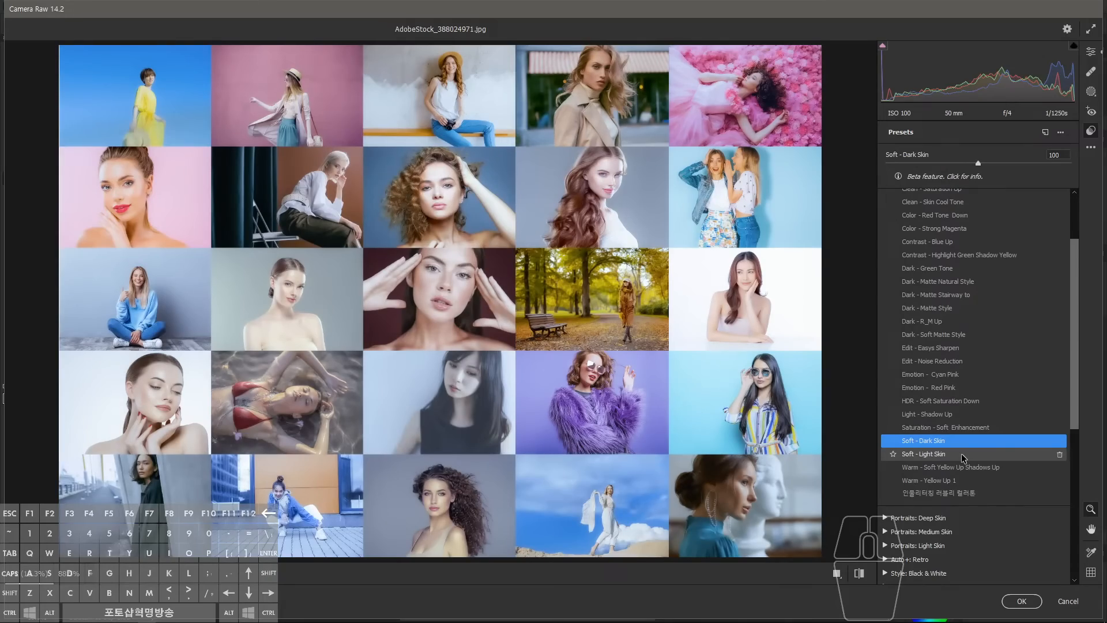
pyautogui.click(961, 453)
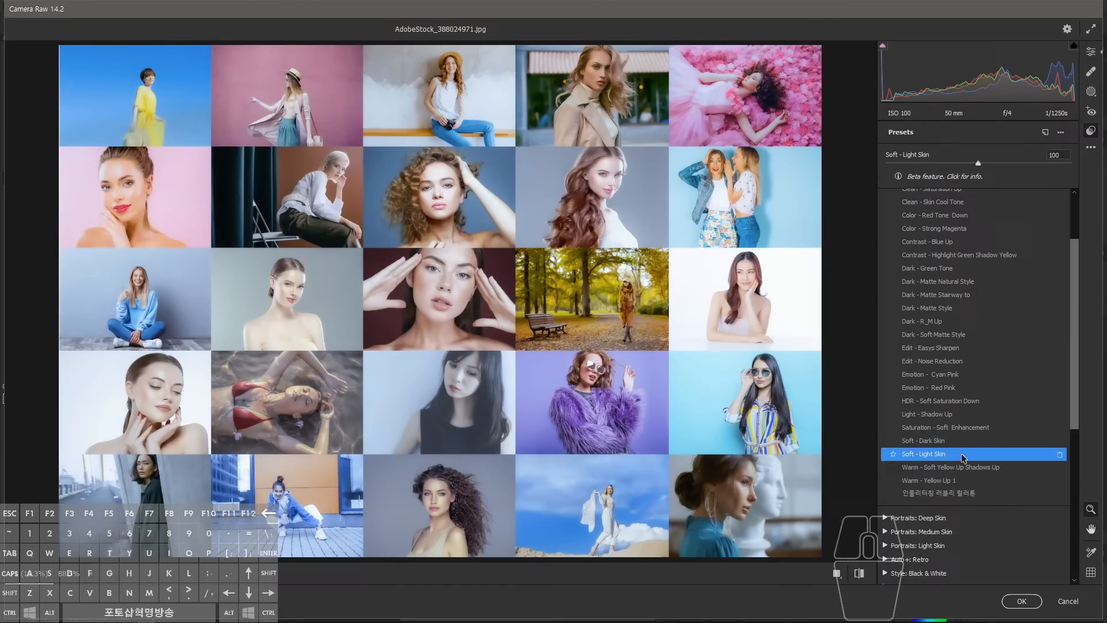
pyautogui.moveTo(739, 280); pyautogui.dragTo(833, 390)
pyautogui.click(927, 442)
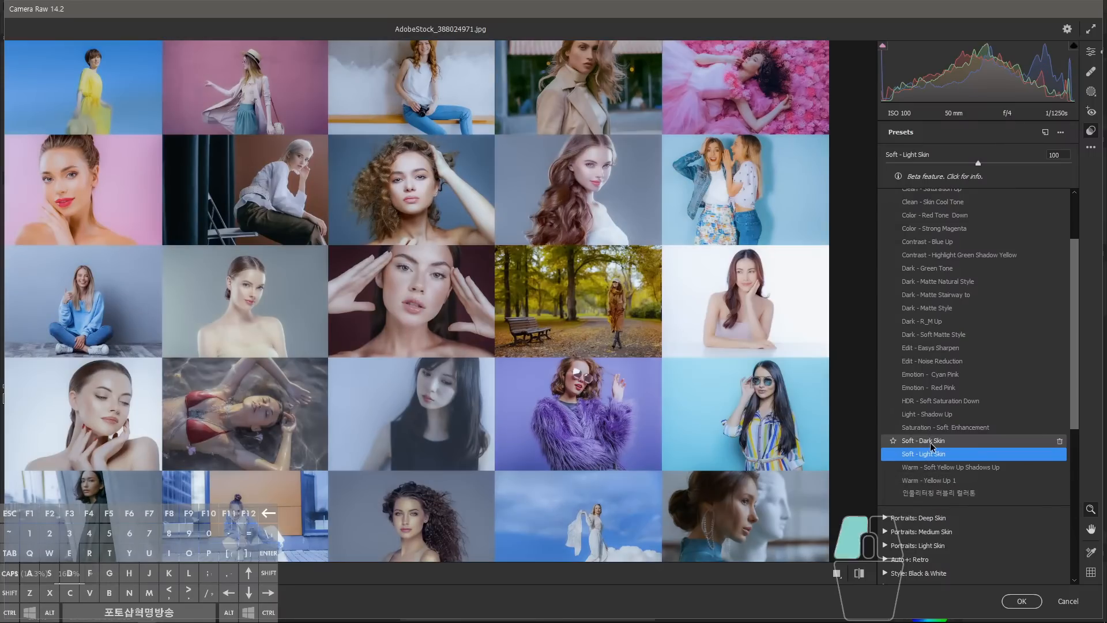
pyautogui.click(928, 454)
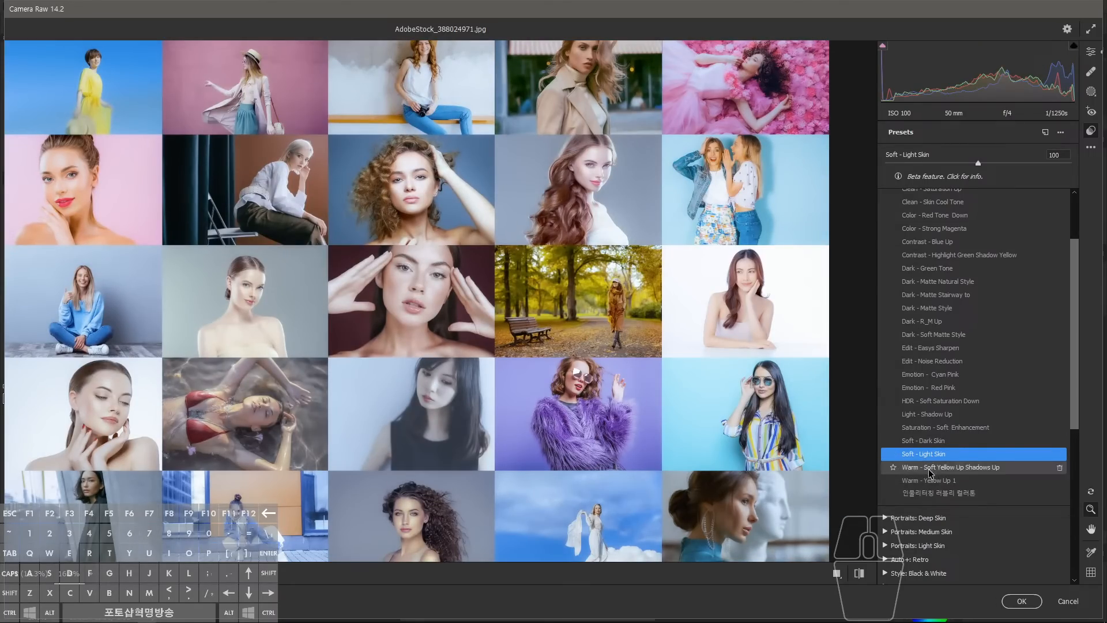
# - Compare the Warm - Yellow Up 1, Warm - Soft Yellow Up Shadows Up and 인물리터칭 러블리 컬러톤 presets, finishing with Soft Yellow Up Shadows Up
pyautogui.click(929, 467)
pyautogui.click(933, 481)
pyautogui.click(933, 491)
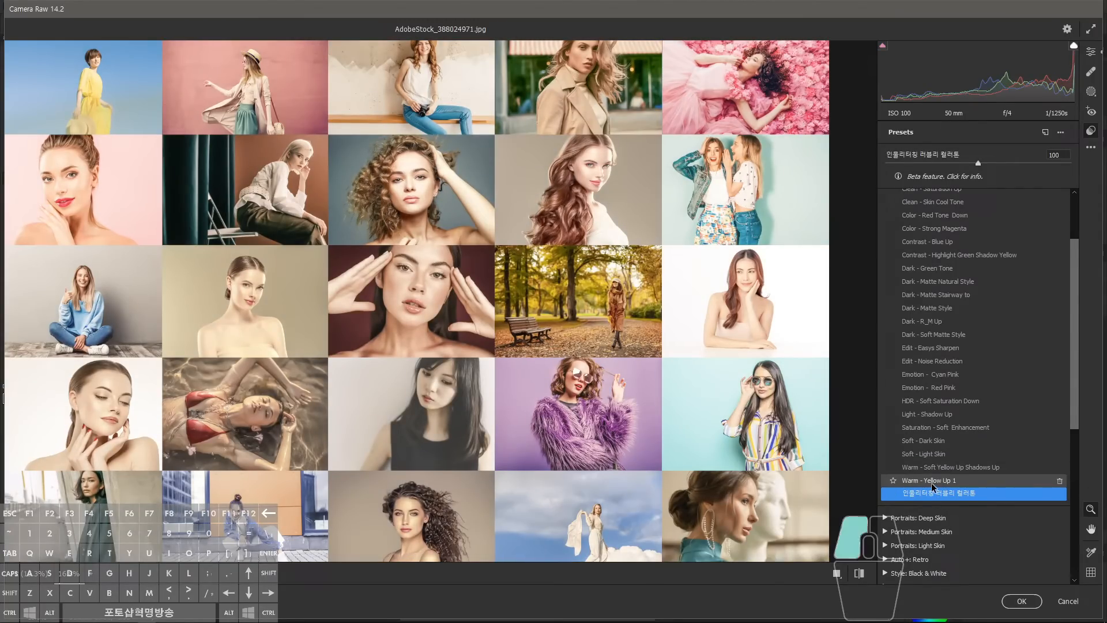
pyautogui.click(932, 482)
pyautogui.click(927, 470)
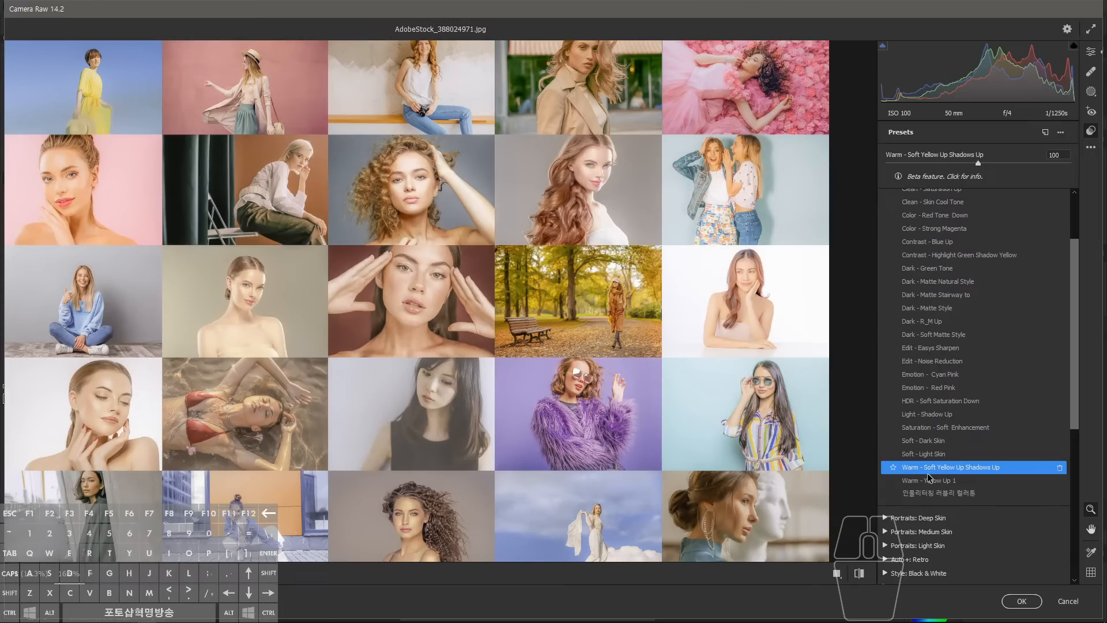
pyautogui.click(928, 481)
pyautogui.click(927, 469)
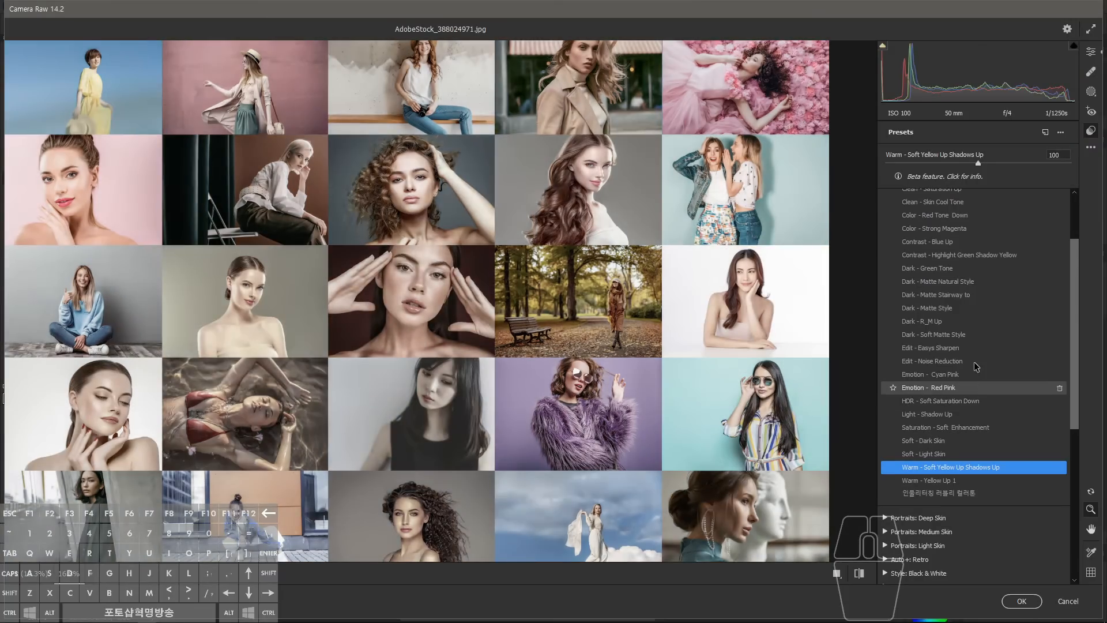
# - Preview the TOP Presets again, collapse the group to view the other preset groups, and expand it again
pyautogui.scroll(2, 942, 432)
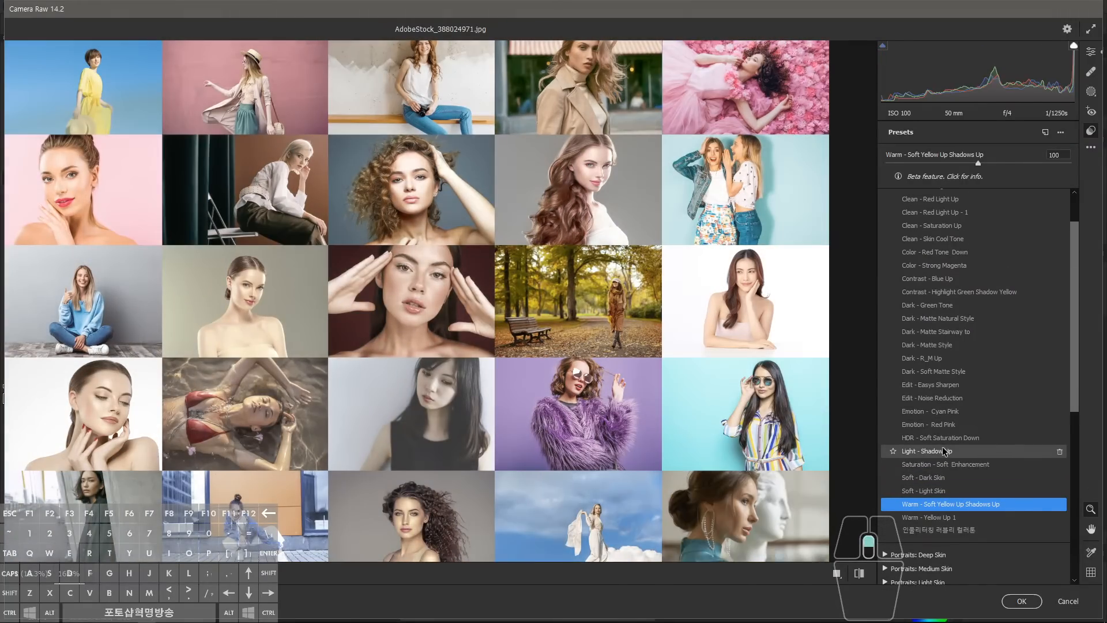
pyautogui.scroll(2, 944, 450)
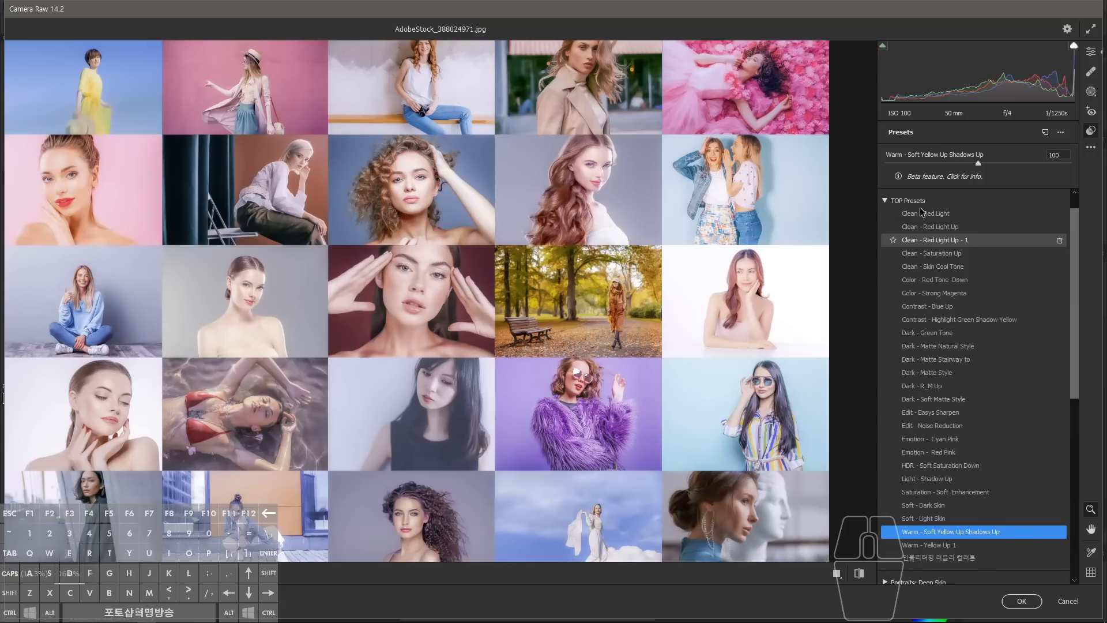
pyautogui.click(900, 201)
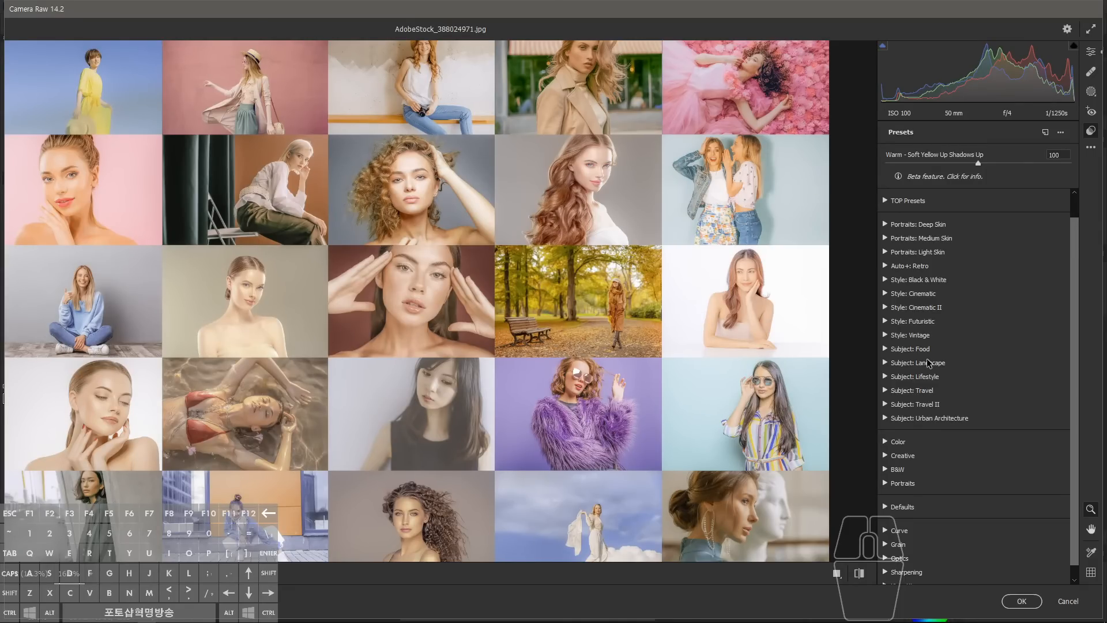
pyautogui.click(886, 200)
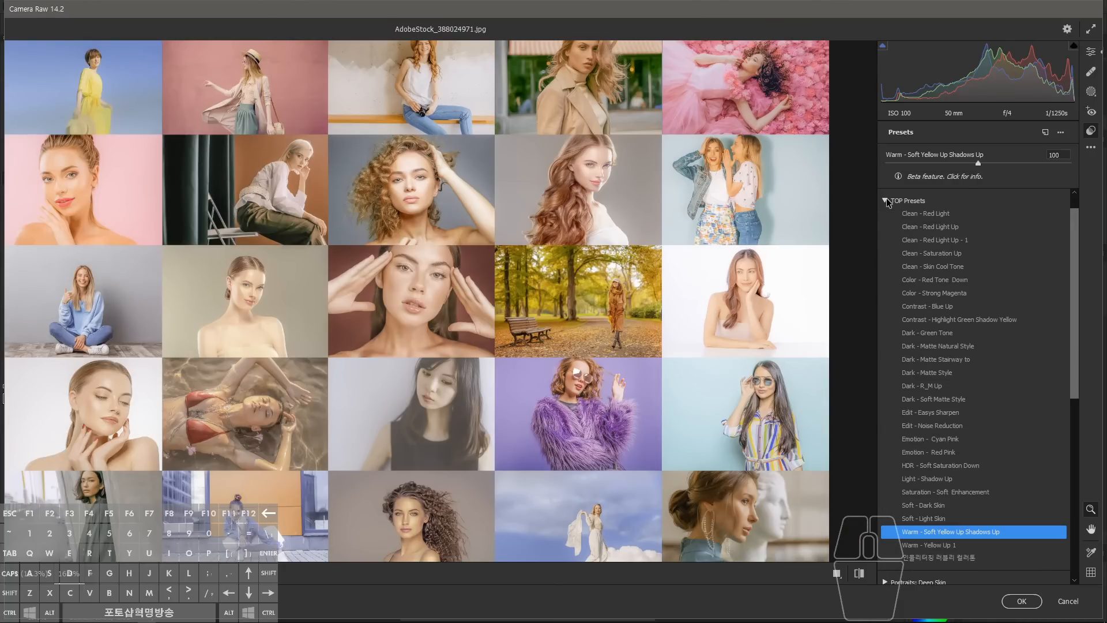
# - Try the Clean - Red Light Up preset, replace it with Clean - Red Light, and commit the Camera Raw adjustment to the layer
pyautogui.click(926, 227)
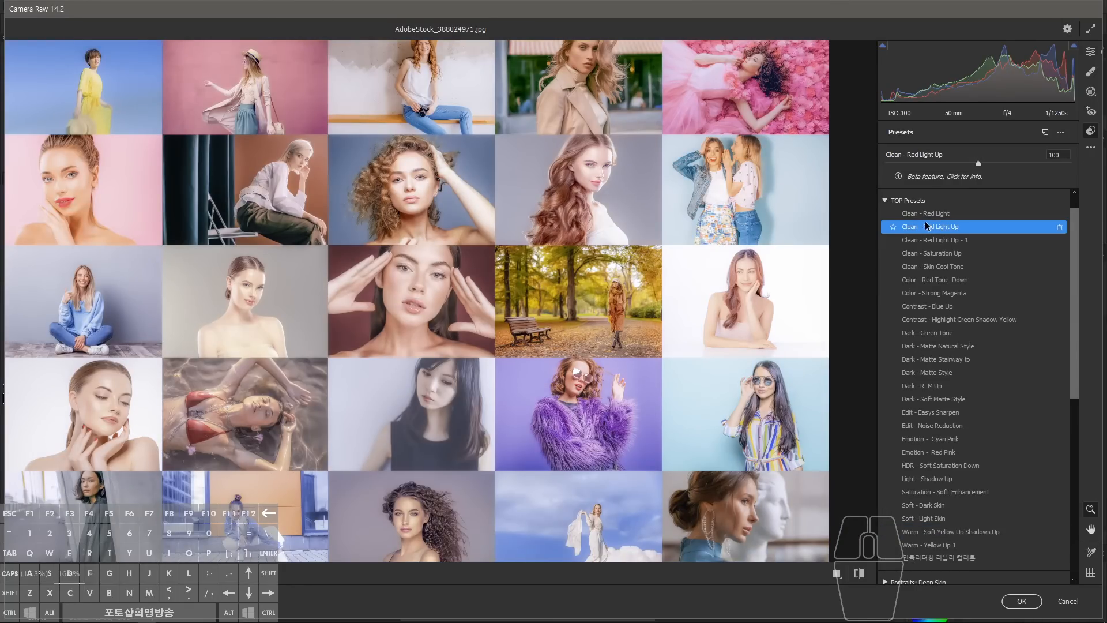
pyautogui.click(925, 213)
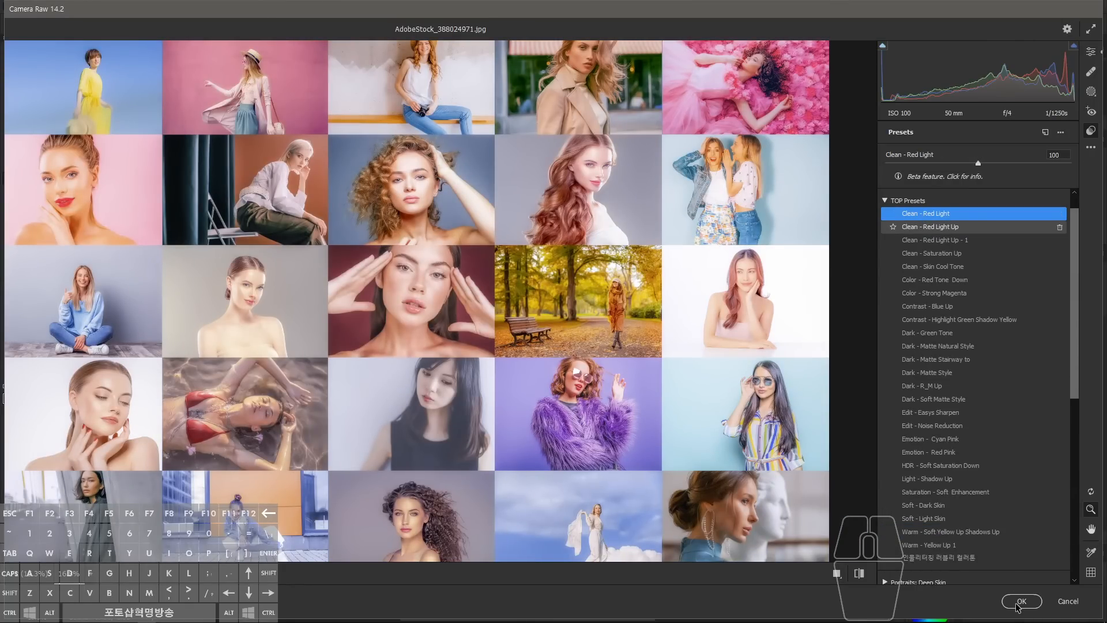
pyautogui.click(1020, 601)
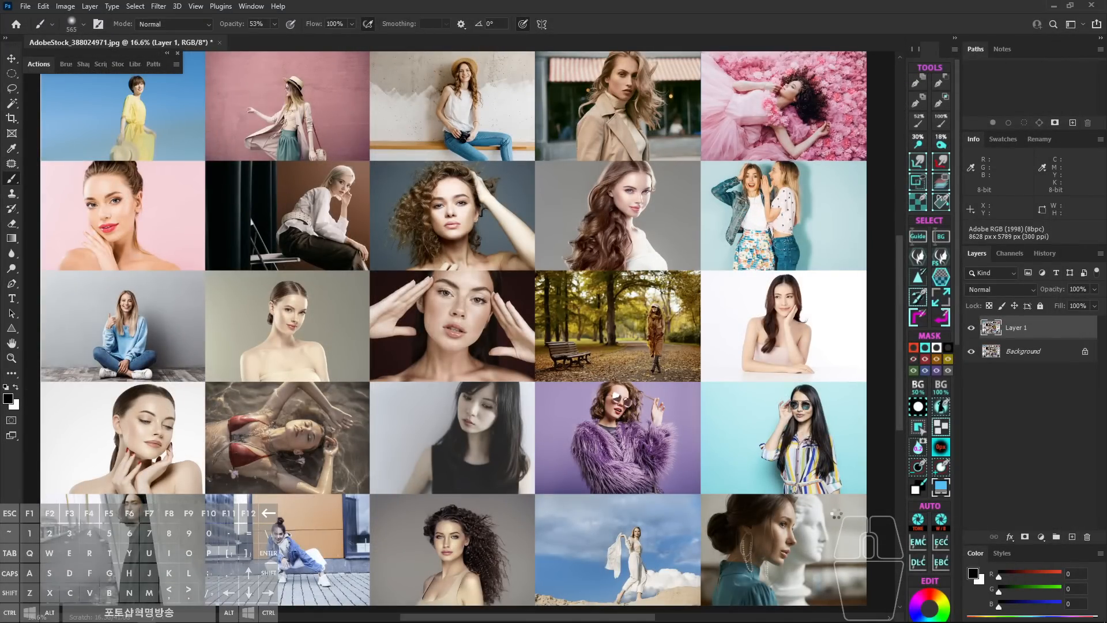